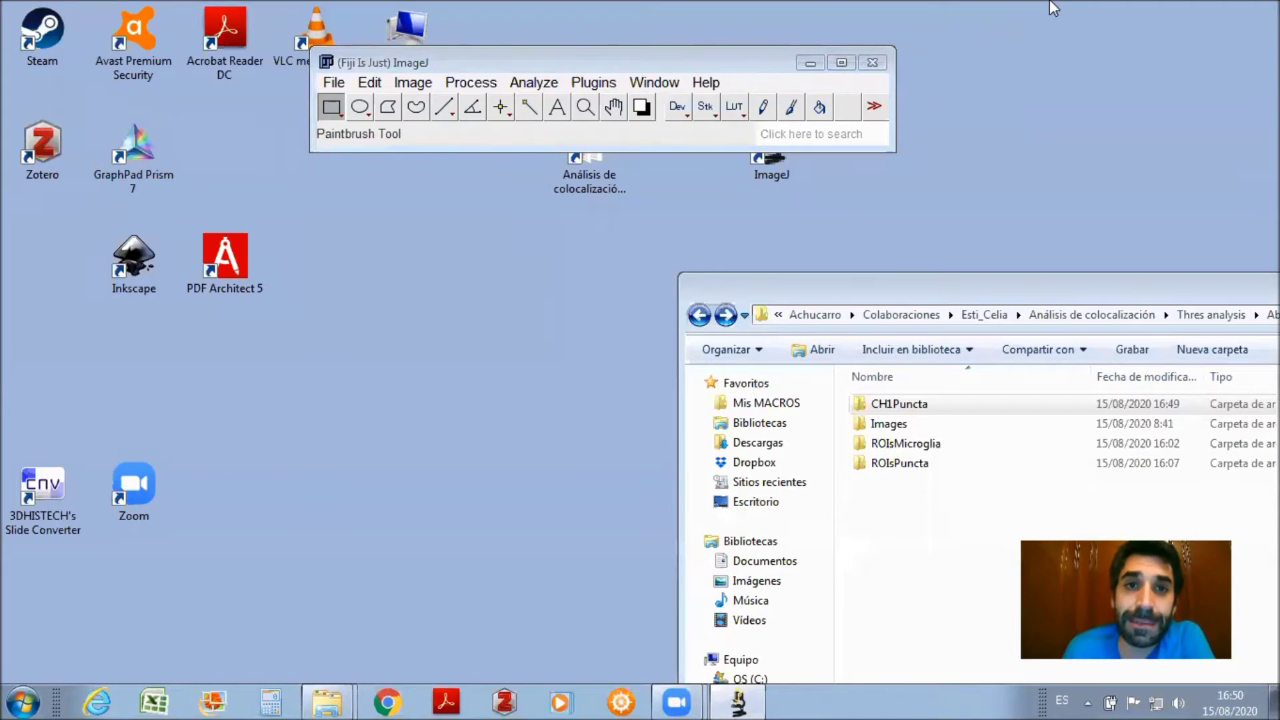
Open the macros > Others folder of Análisis de colocalización and select 2DROI_FMaxiStack_generator6.2.ijm.
left_click_drag(422, 62, 745, 53)
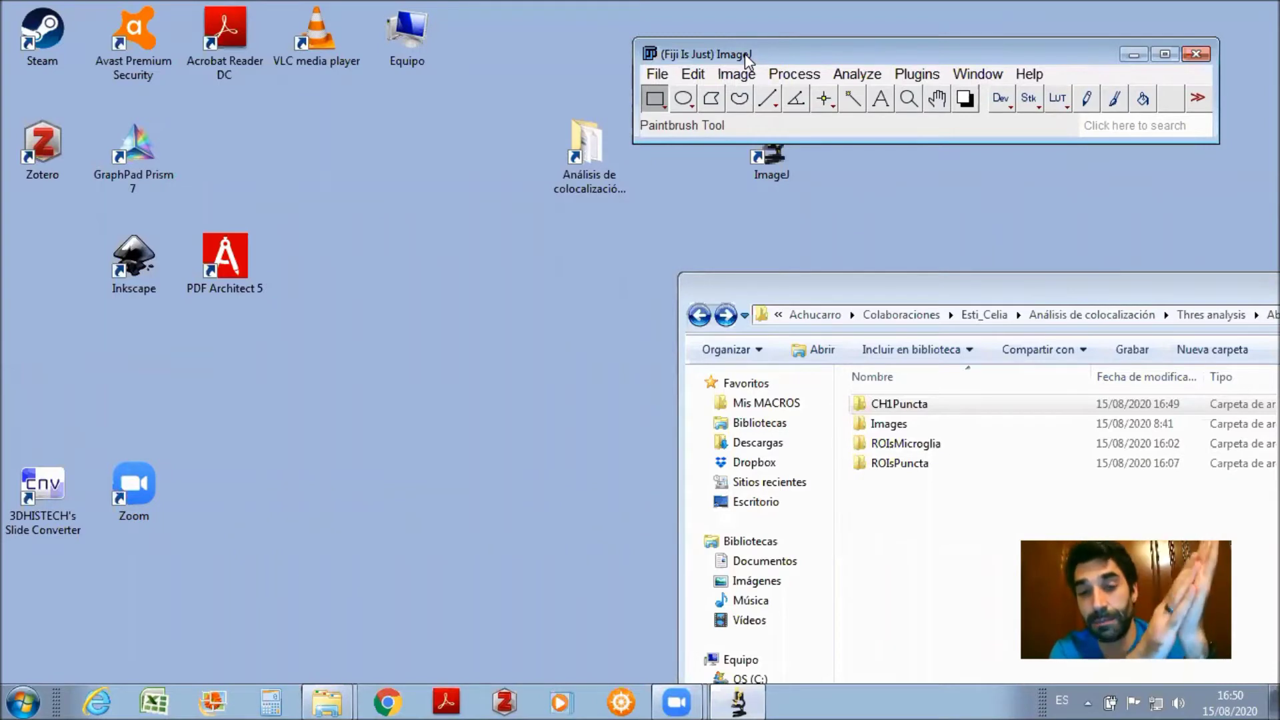
left_click(331, 700)
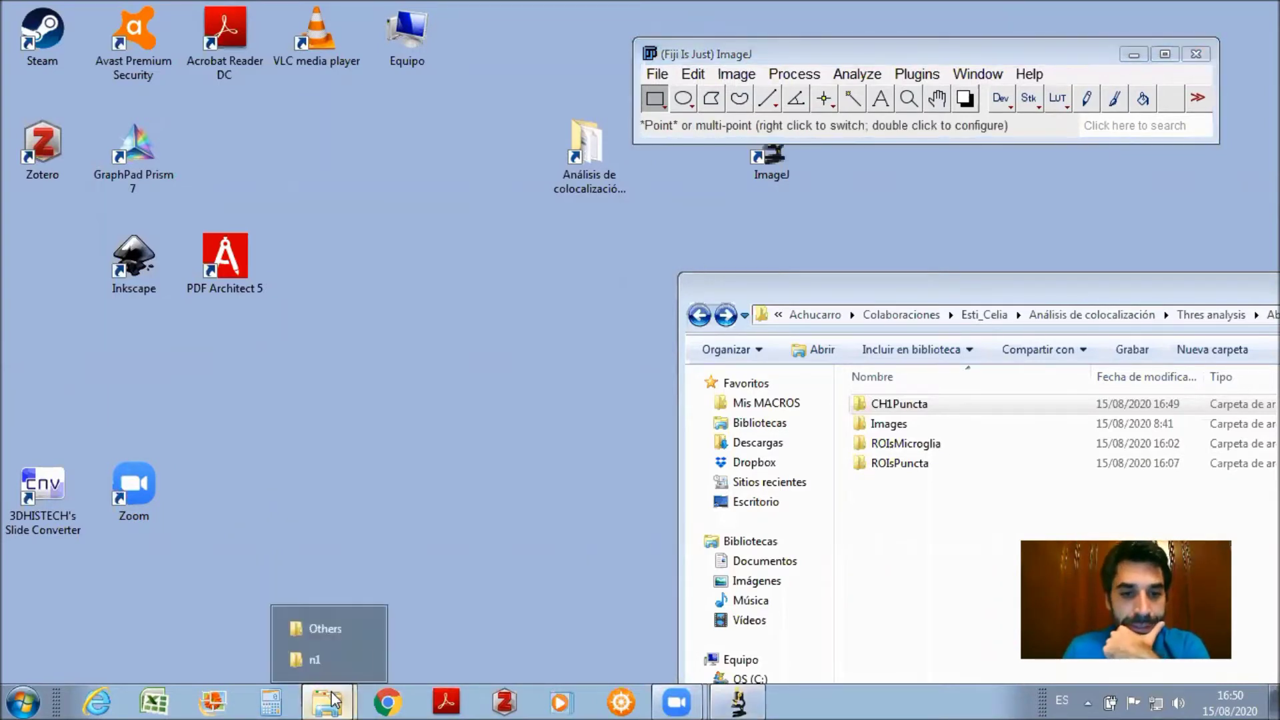
left_click(329, 628)
left_click(507, 252)
double_click(251, 330)
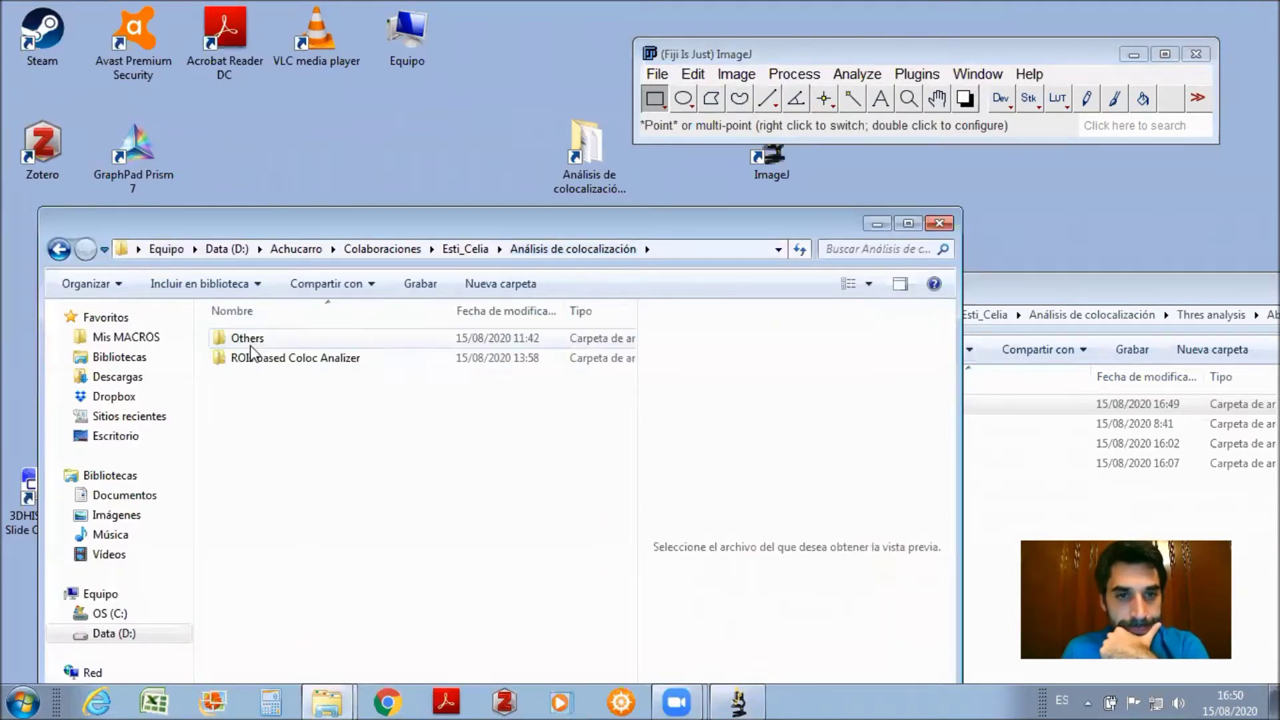
double_click(248, 339)
left_click(277, 340)
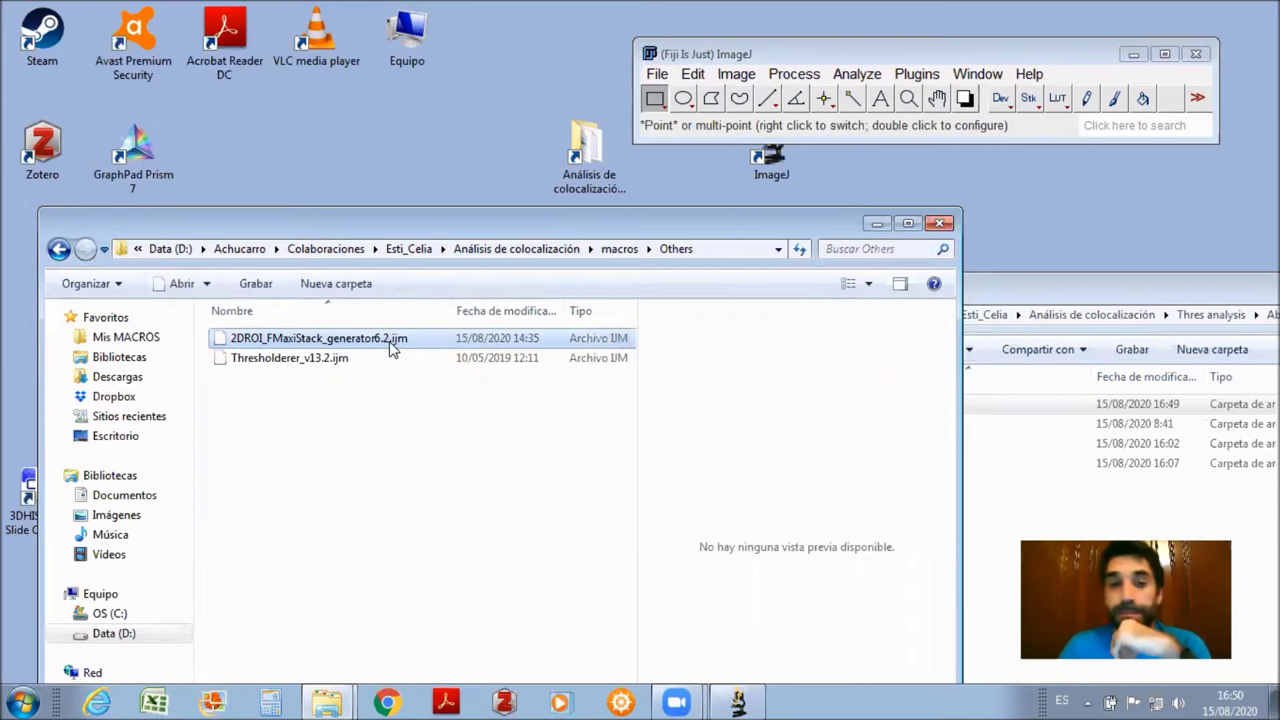
Bring forward the Abeta n1 folder window and look through its CH1Puncta and Images folders.
mouse_move(326, 700)
left_click(318, 658)
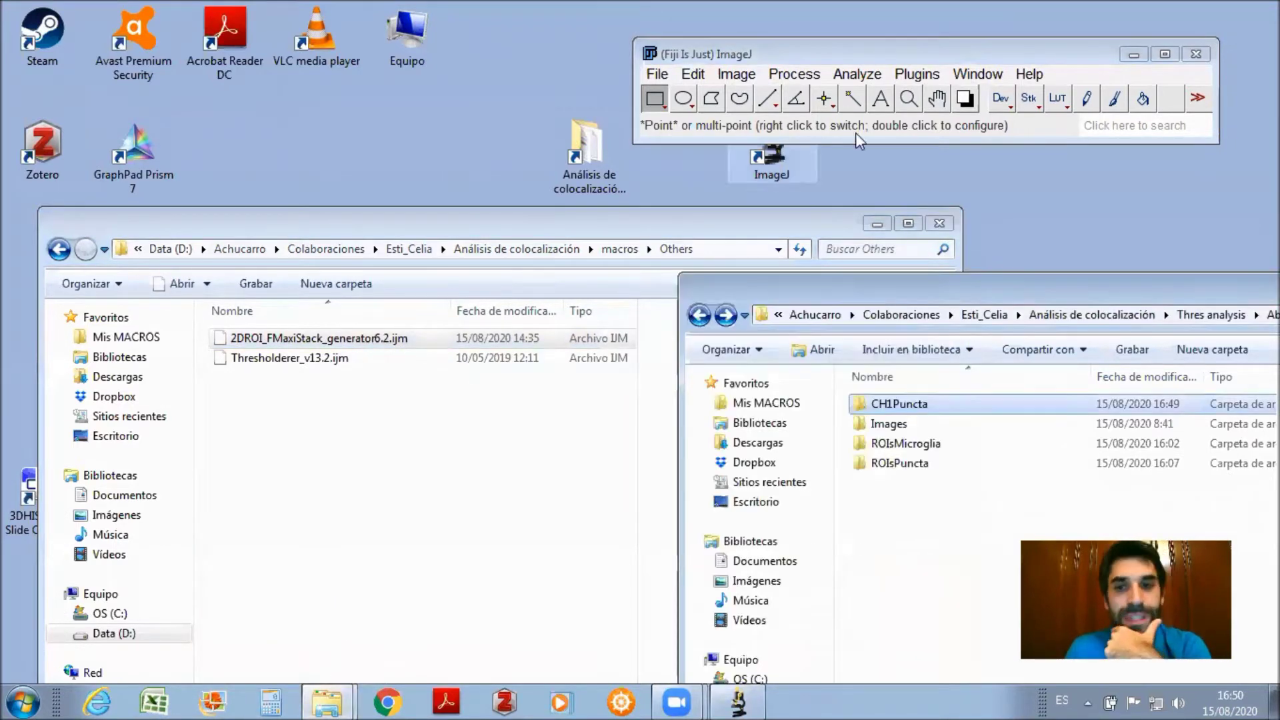
left_click_drag(884, 293, 579, 296)
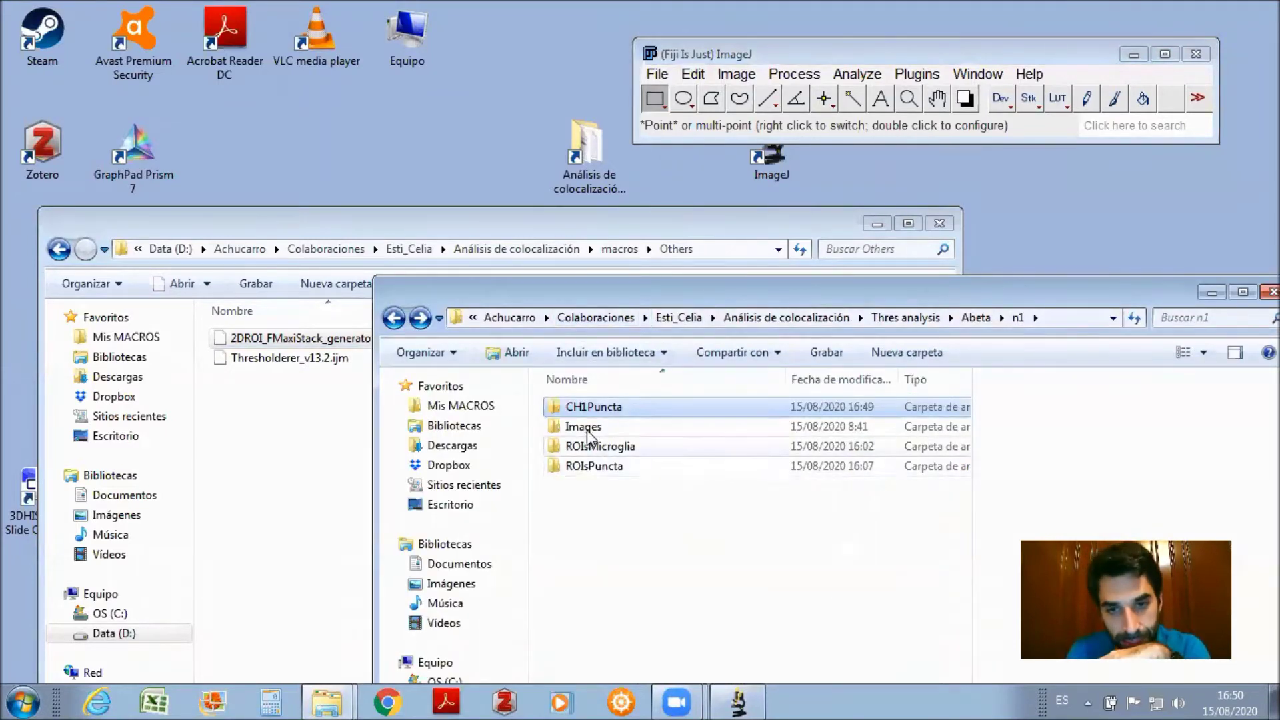
double_click(585, 406)
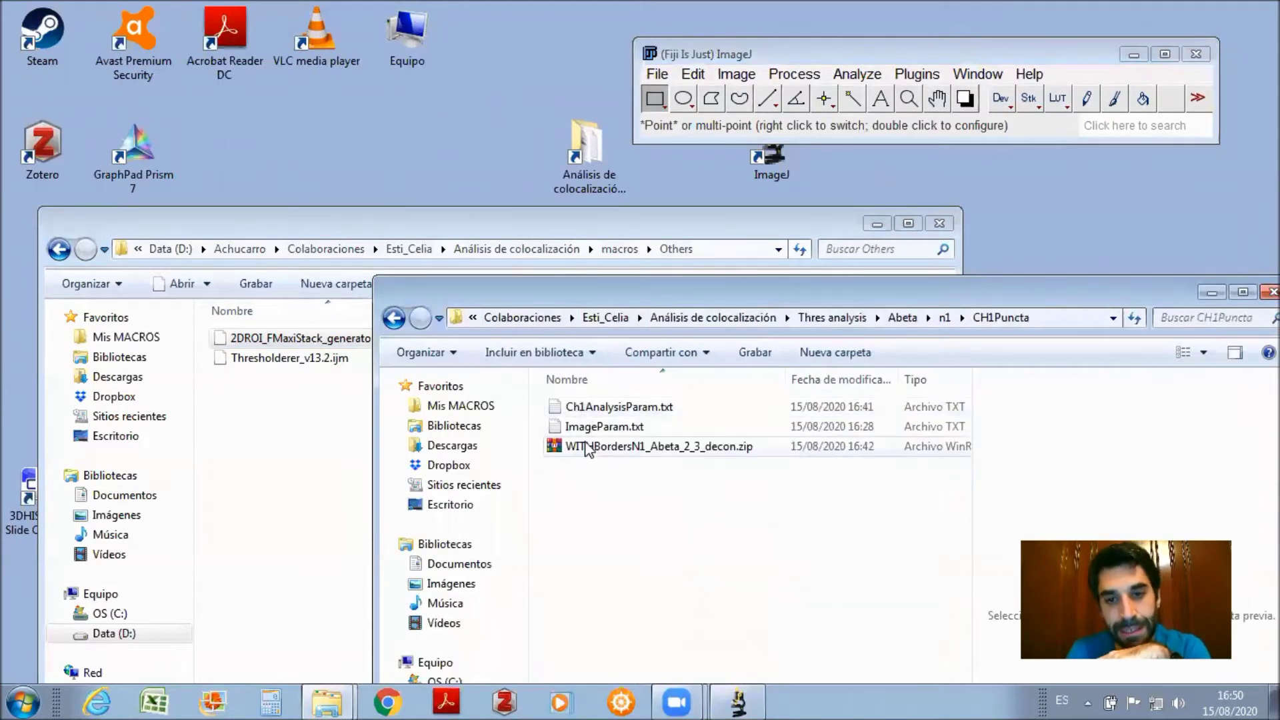
left_click(403, 319)
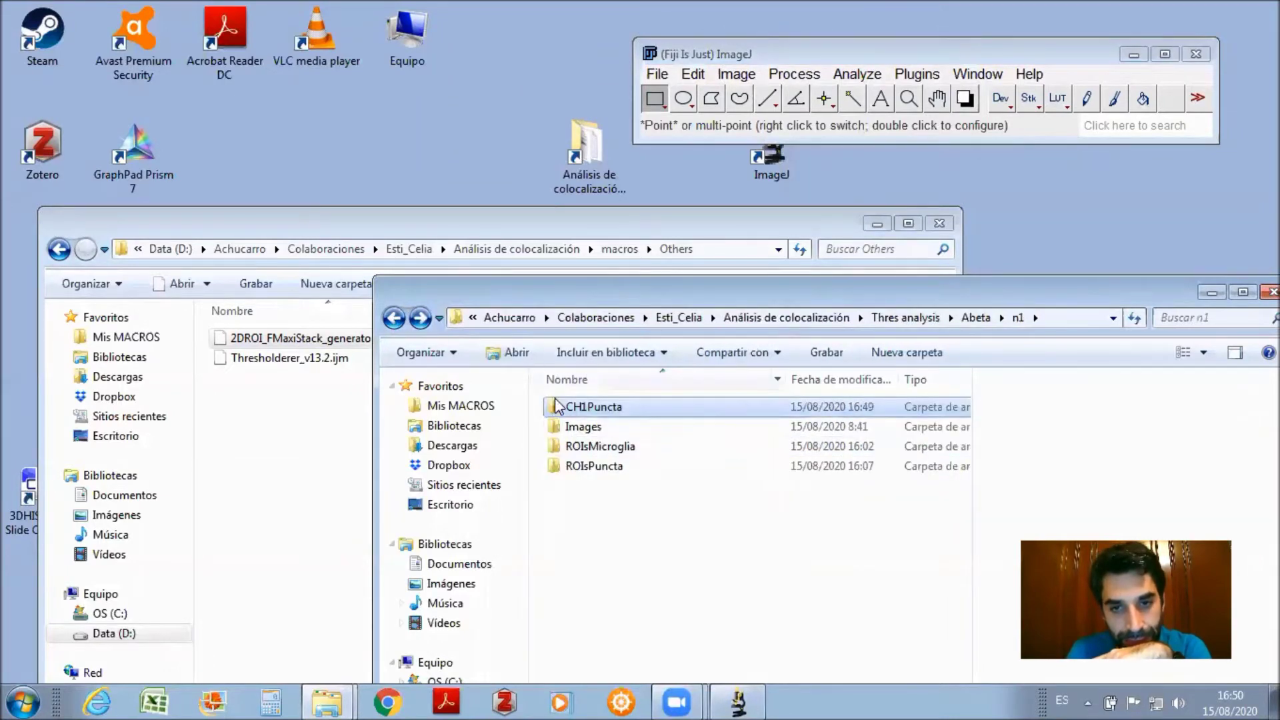
double_click(571, 429)
left_click(393, 319)
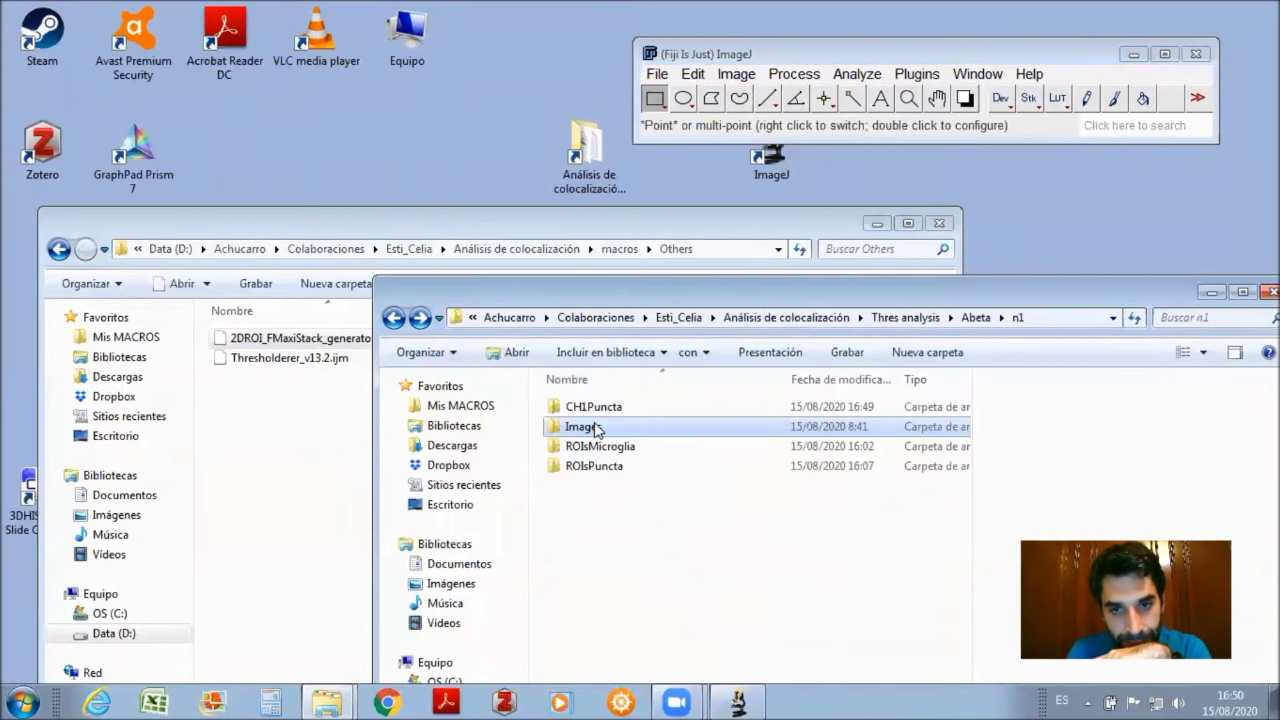
Go from Abeta to the Control > n1 folder in Thres analysis and check its CH1Puncta folder.
left_click(396, 319)
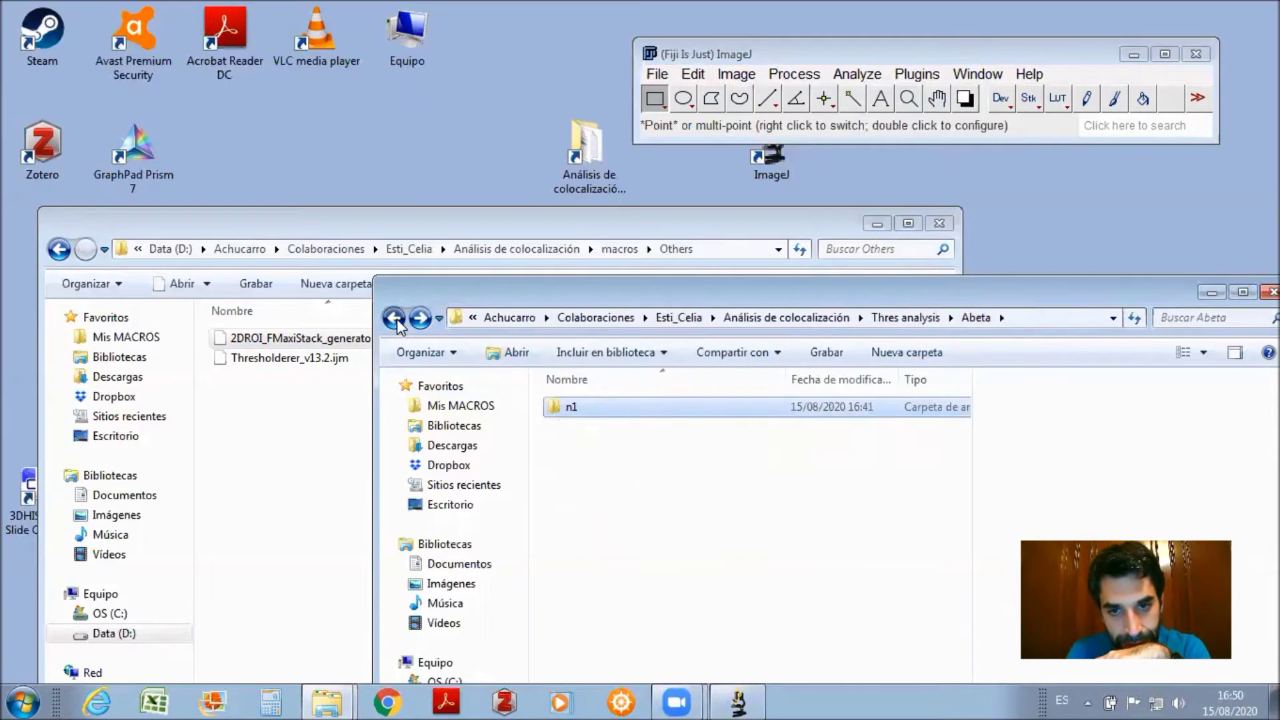
left_click(396, 319)
double_click(565, 428)
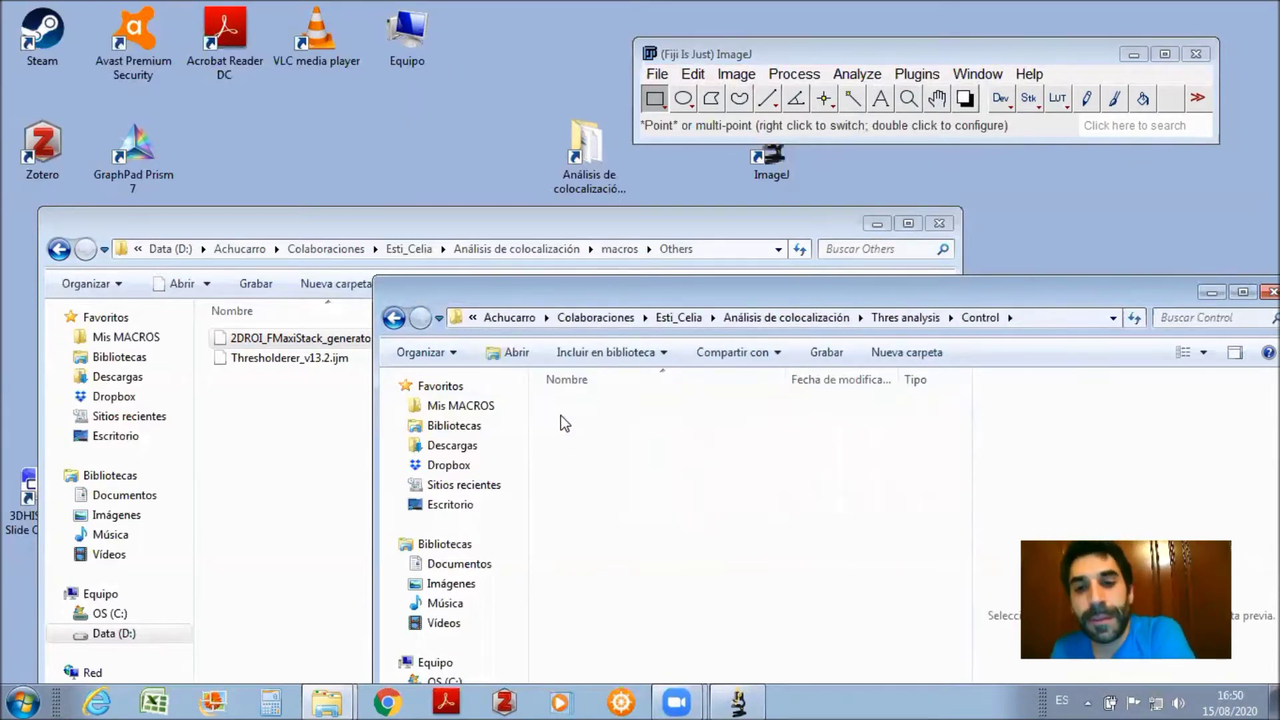
left_click(565, 410)
double_click(564, 408)
key("BackSpace")
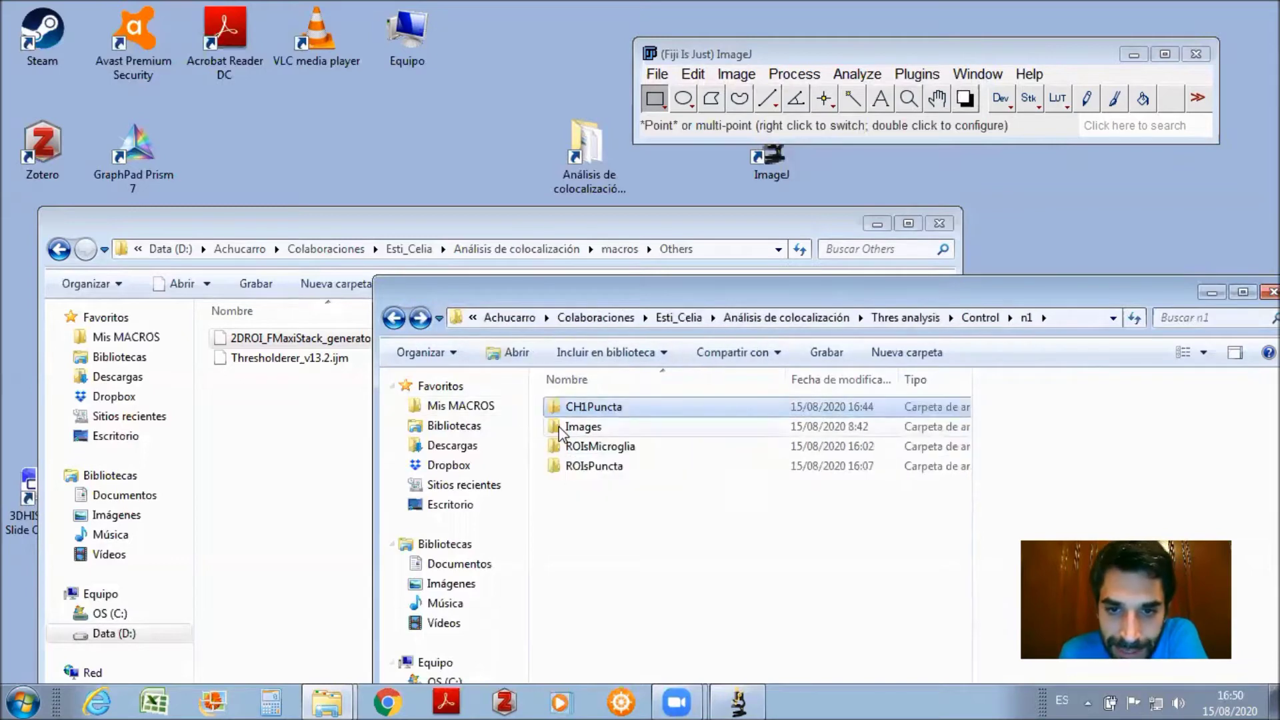
Open the N2_CTRL_1_1_decon.tif stack from Control n1's Images folder in ImageJ.
double_click(561, 430)
left_click_drag(568, 424, 760, 100)
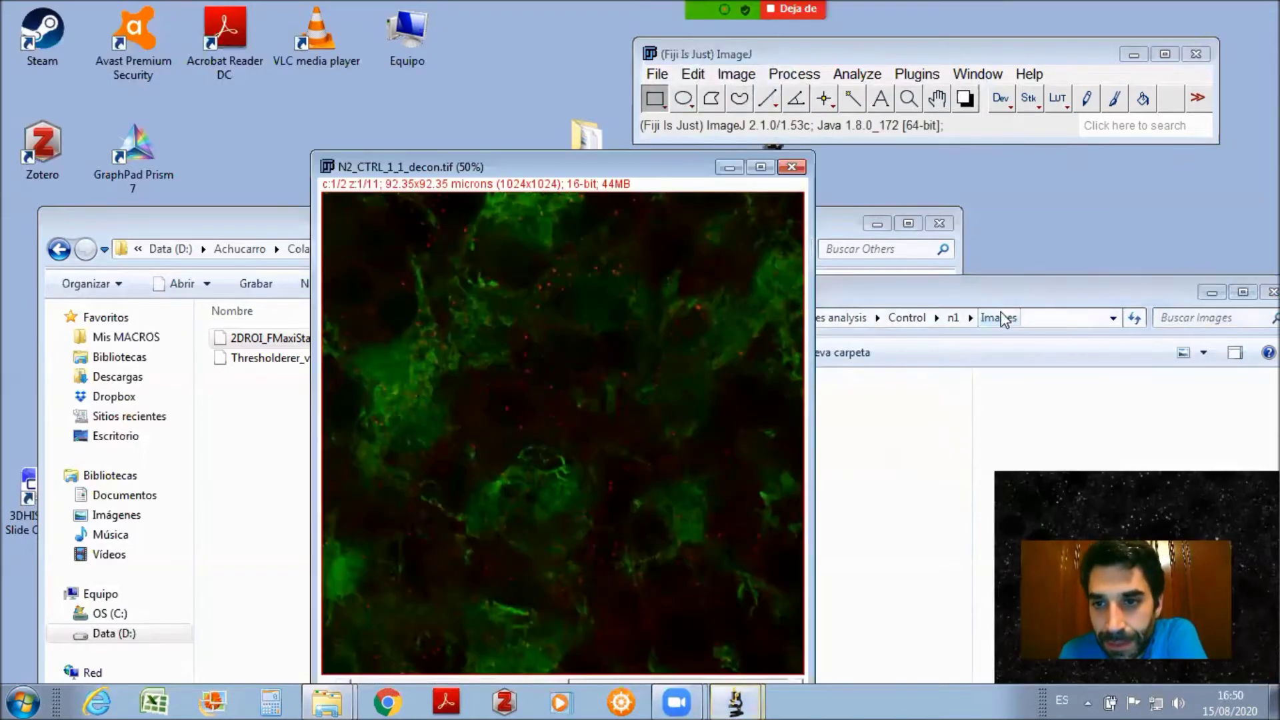
left_click(1017, 321)
Load the image's ROI set from ROIsMicroglia, review the outlines slice by slice through slice 8, and close the ROI Manager.
left_click(393, 317)
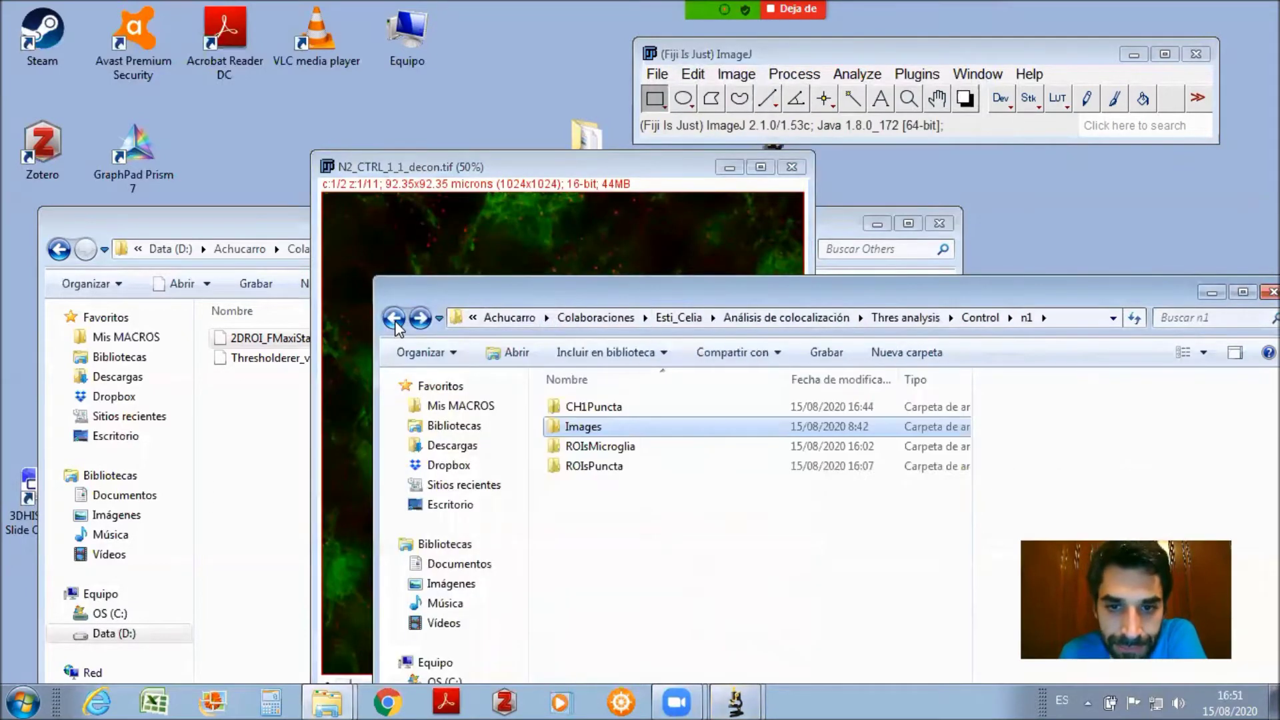
double_click(580, 453)
left_click_drag(604, 412, 800, 109)
left_click(651, 174)
left_click_drag(651, 174, 527, 136)
left_click(910, 200)
key("Down")
key("Down")
key("Down")
key("Down")
key("Down")
key("Down")
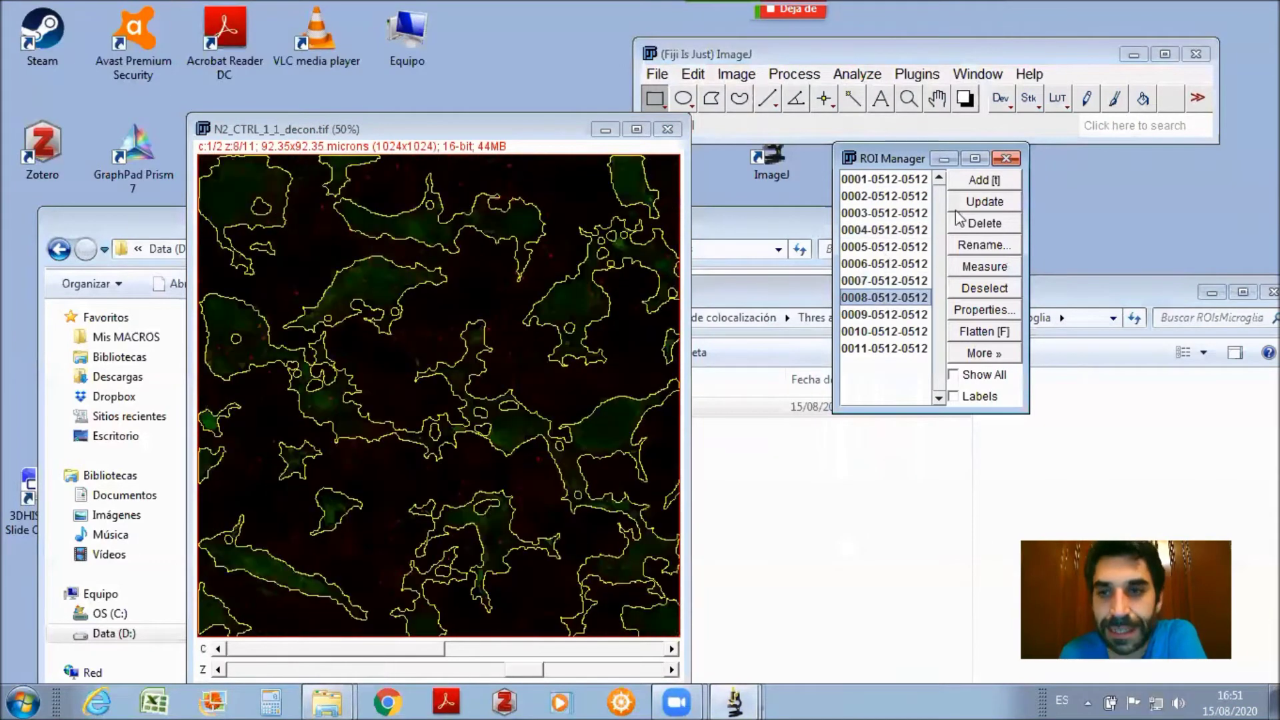
left_click(1006, 159)
Load N2_CTRL_1_1_decon.zip from the ROIsPuncta folder and display its first-slice ROI on the image.
left_click(761, 298)
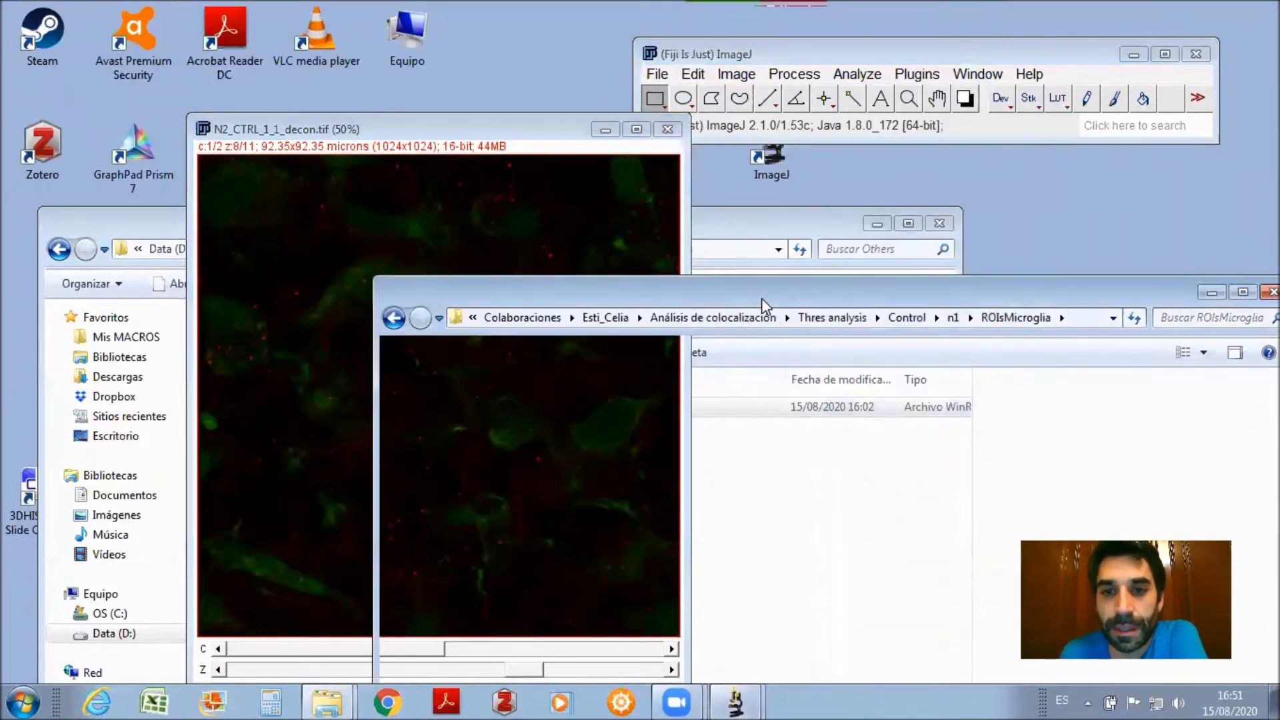
left_click(394, 317)
double_click(584, 470)
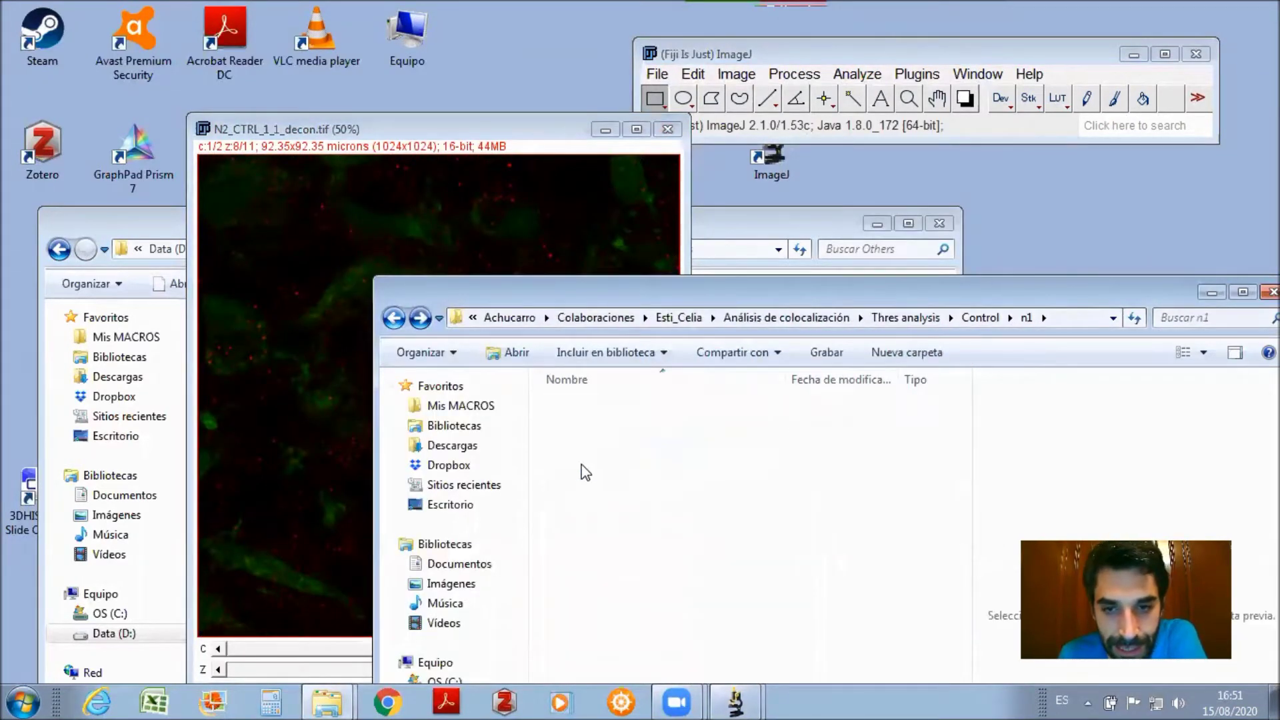
left_click_drag(572, 404, 835, 117)
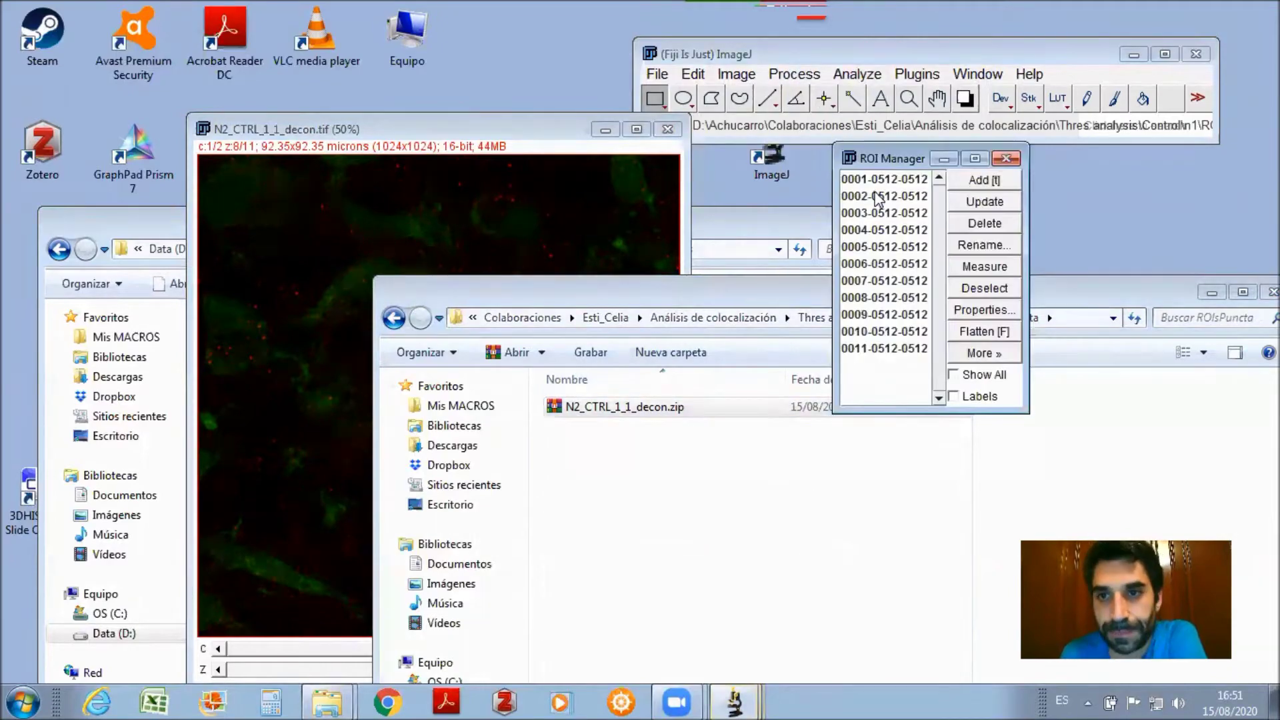
left_click(567, 133)
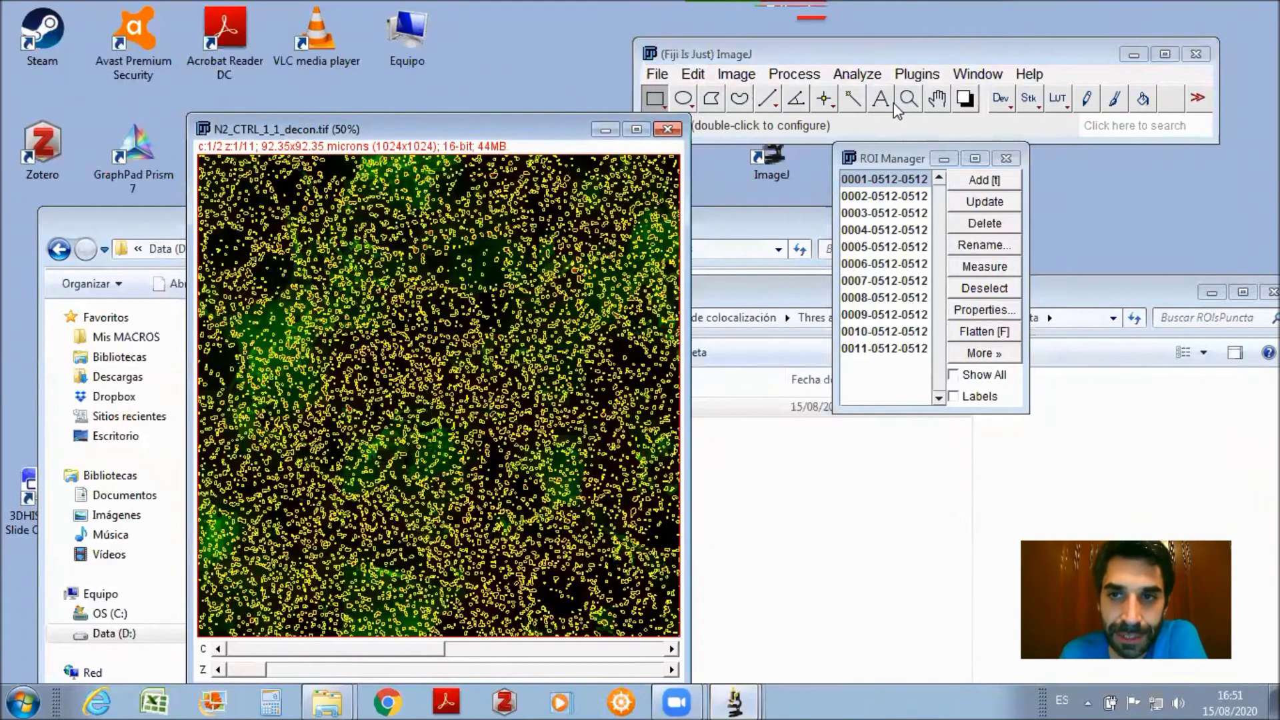
Examine at different magnifications how the puncta outlines fit the red spots on the first slice.
left_click(908, 99)
left_click(443, 412)
left_click(424, 335)
left_click(424, 335)
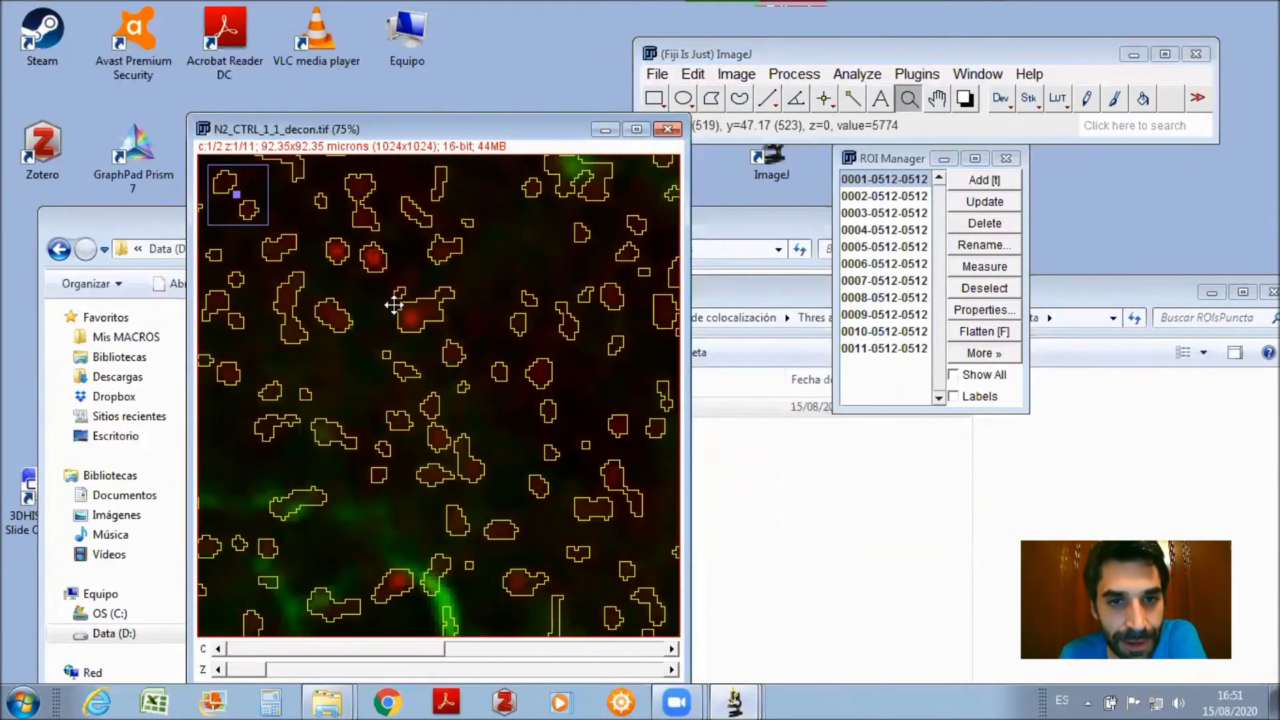
left_click(397, 307)
left_click(479, 468)
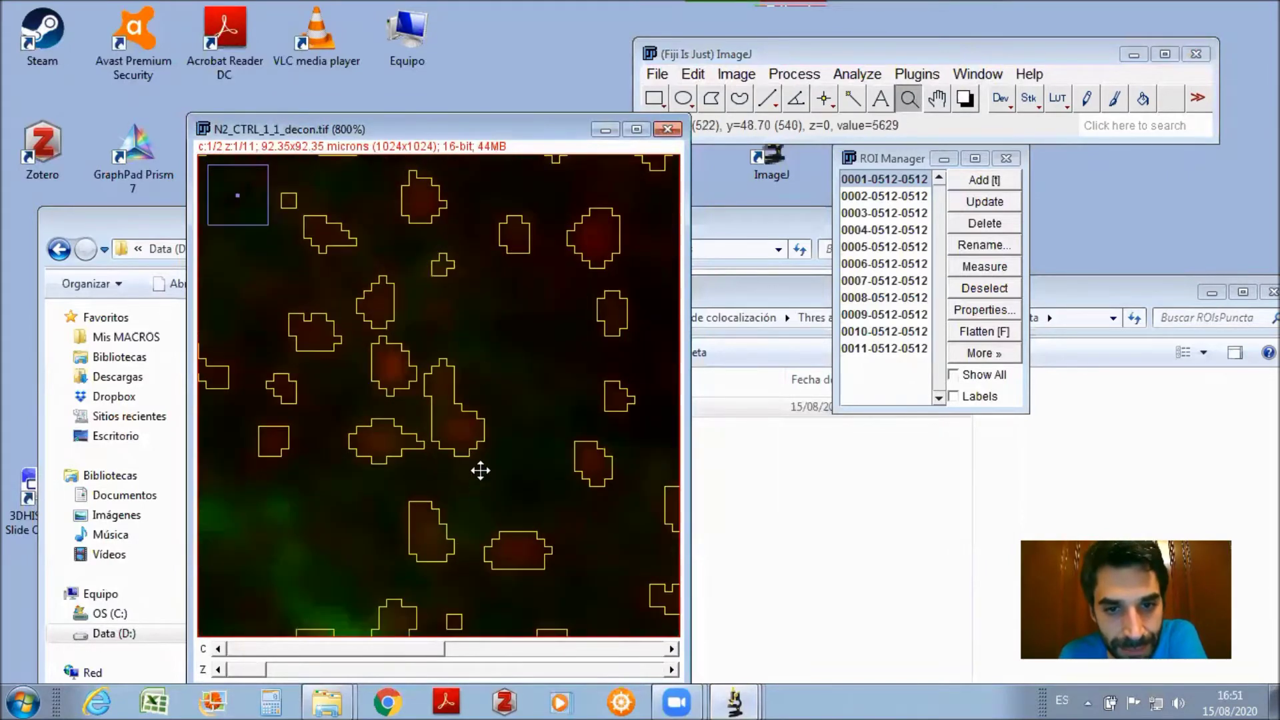
right_click(500, 391)
right_click(500, 392)
right_click(341, 468)
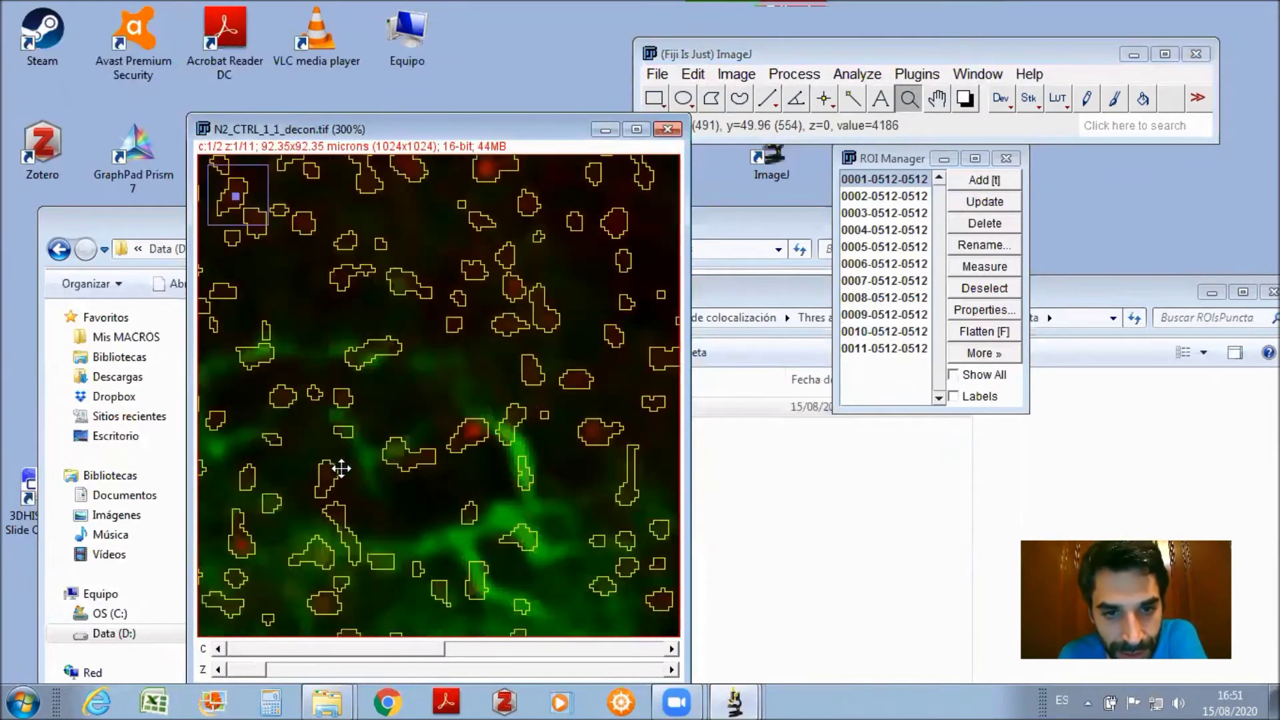
left_click(397, 263)
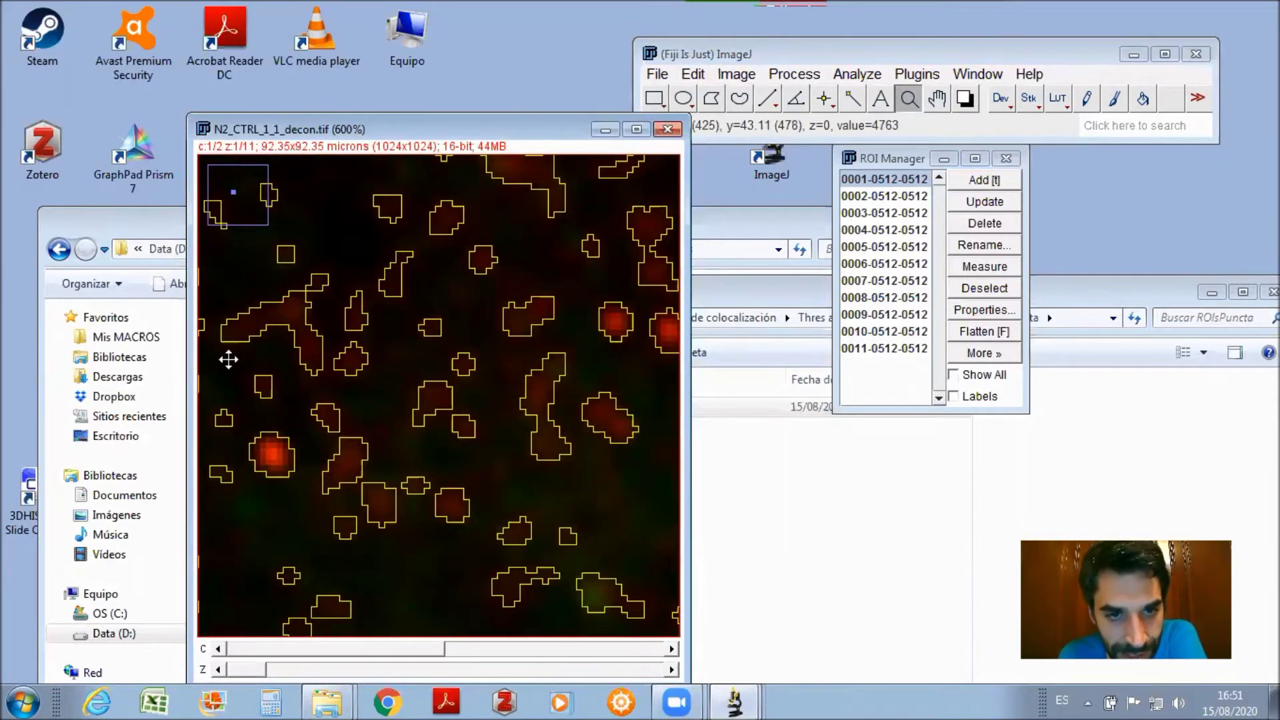
right_click(470, 373)
right_click(470, 374)
right_click(469, 374)
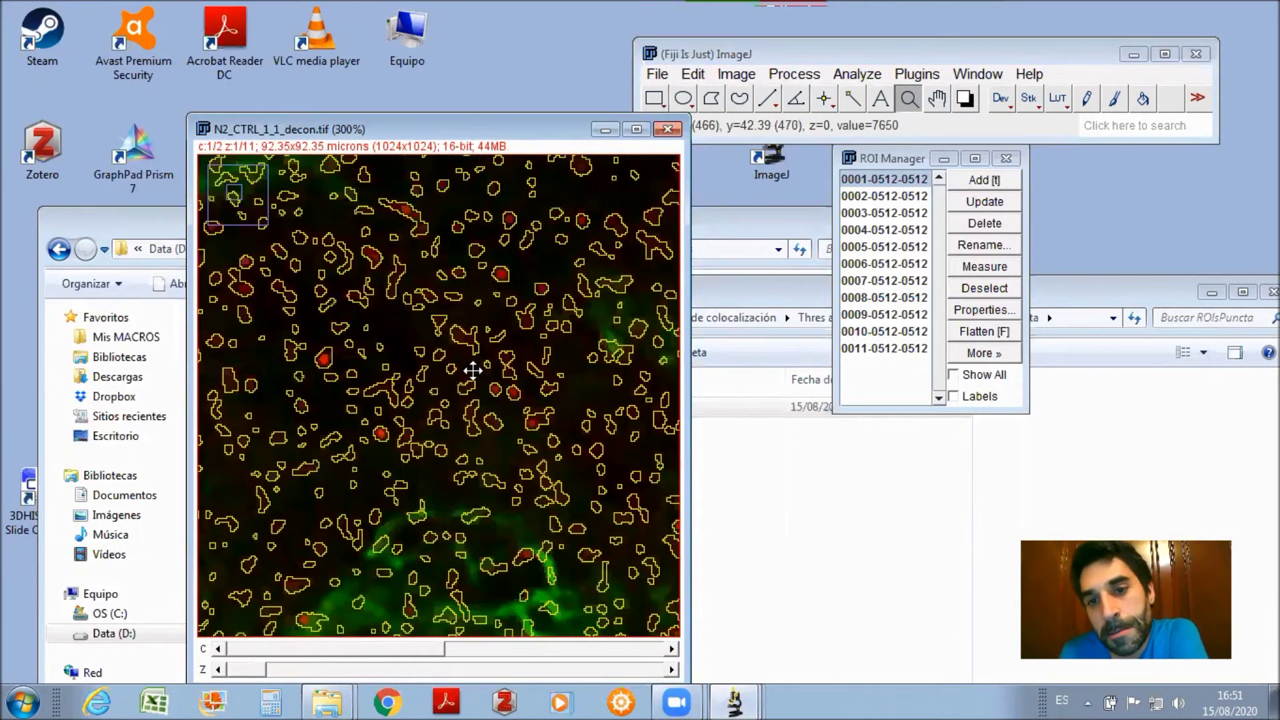
right_click(469, 373)
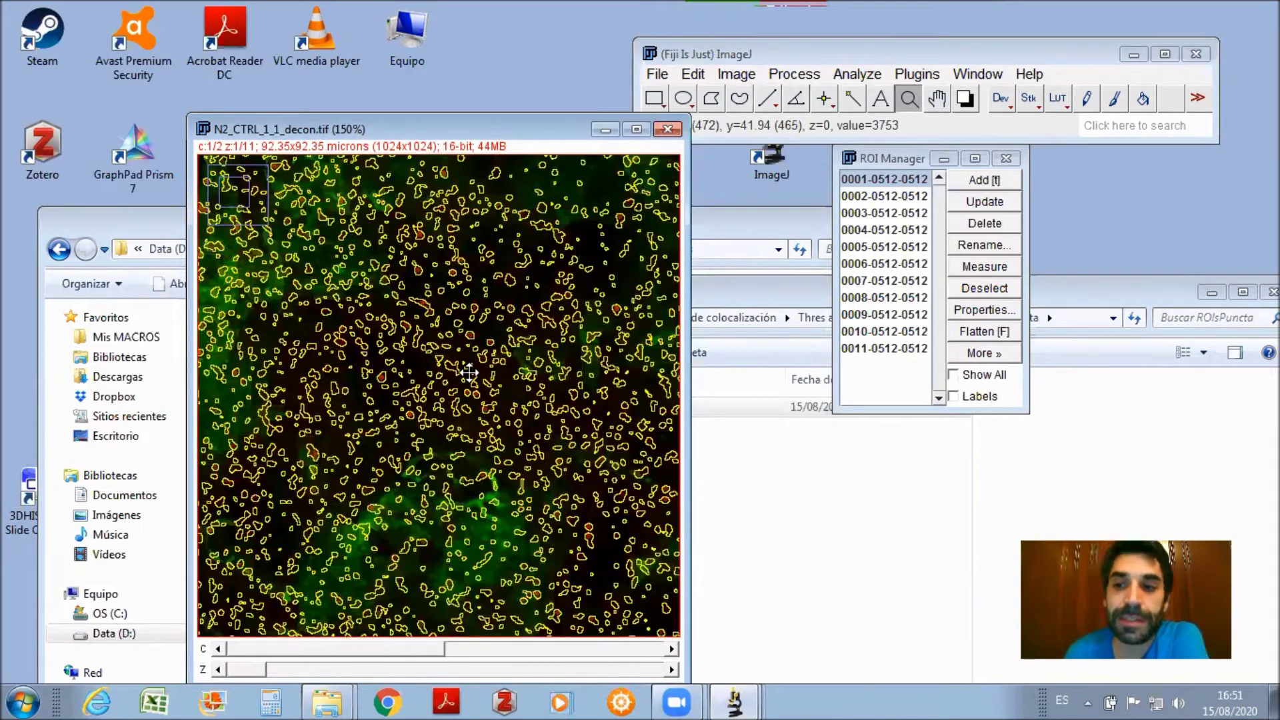
right_click(460, 381)
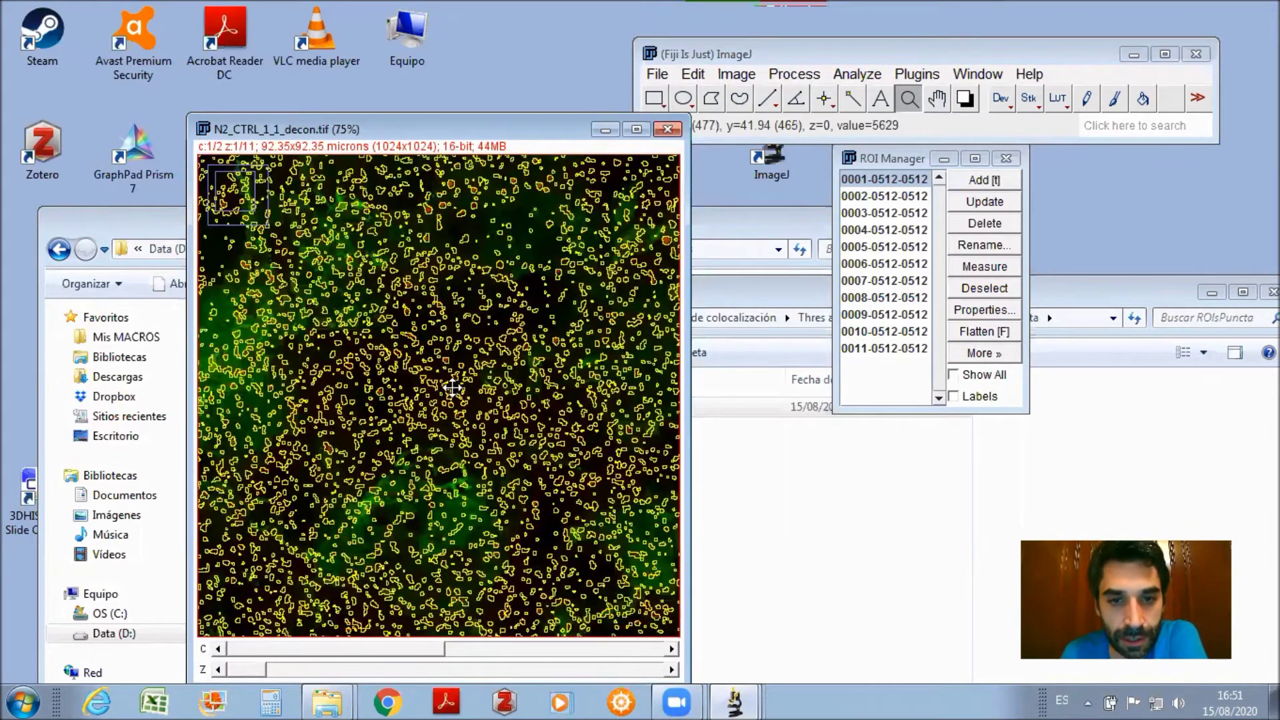
right_click(451, 388)
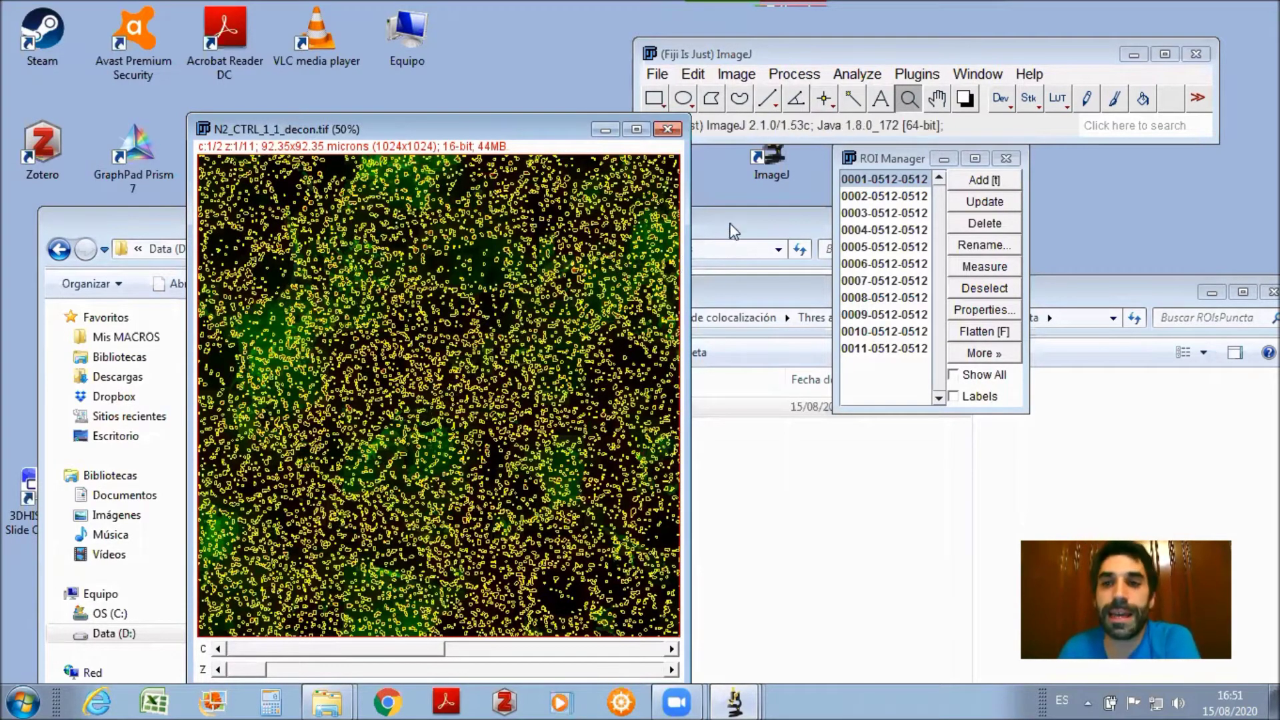
Close the ROI Manager and clear the puncta selection from the image.
left_click(1006, 158)
left_click(244, 184)
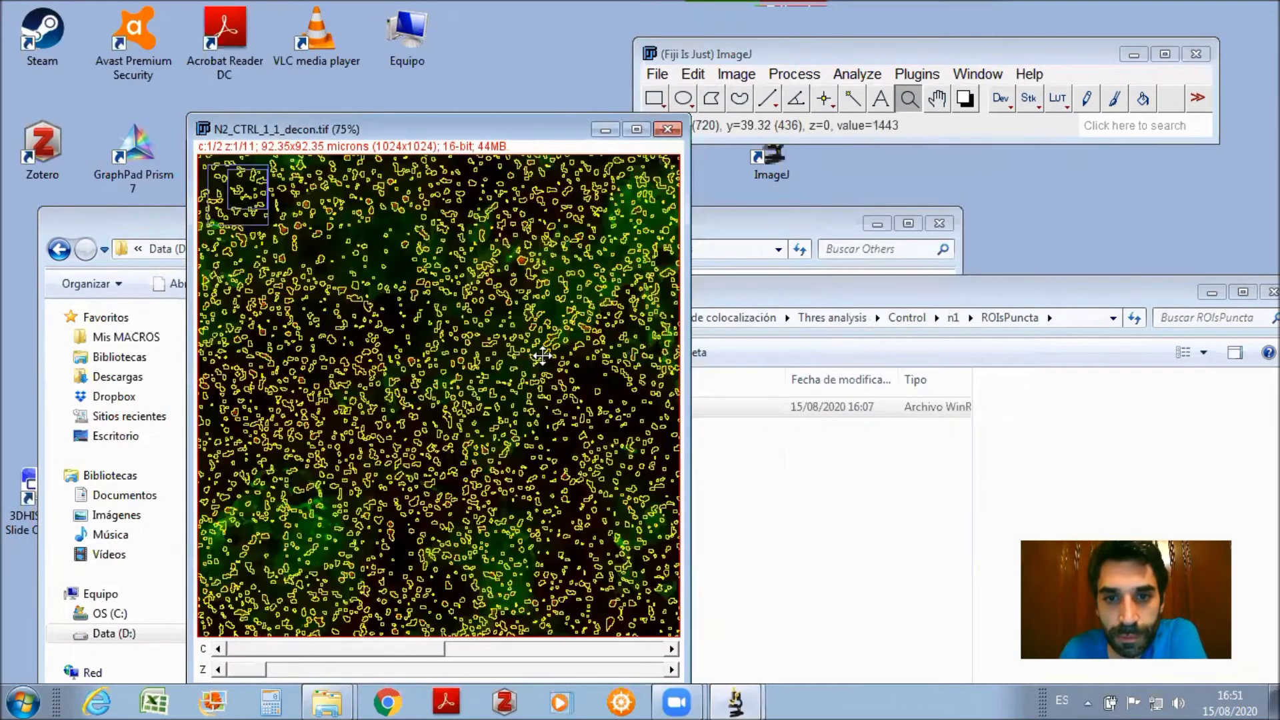
left_click(654, 100)
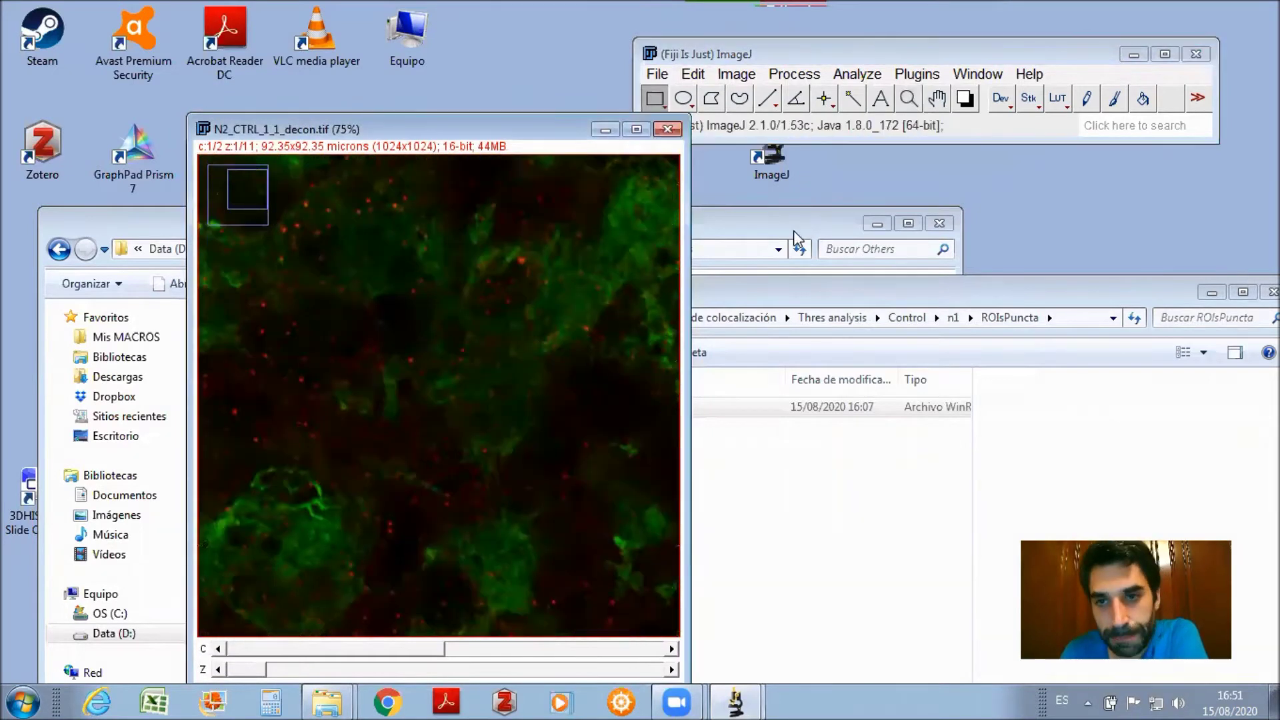
Look through the macros and ROIs based Coloc Analizer folders, then close that window and return to the ROIsPuncta folder.
left_click(51, 269)
left_click(59, 250)
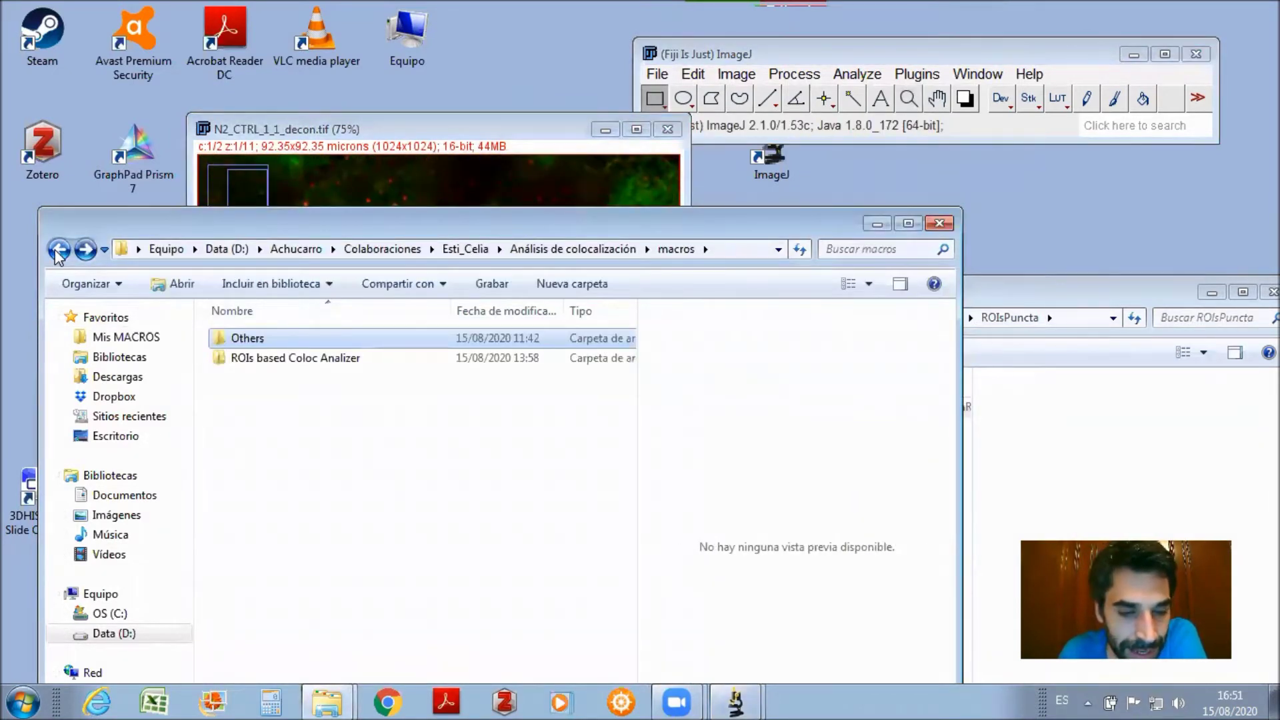
left_click(59, 249)
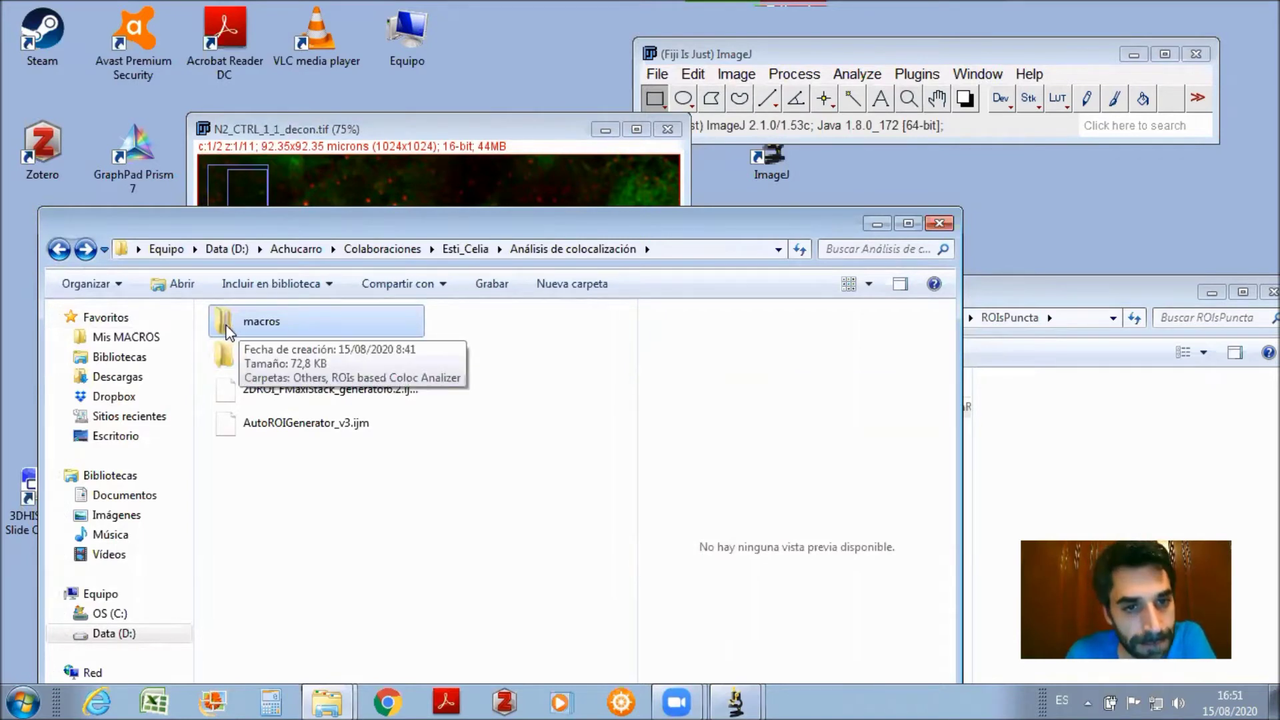
double_click(226, 327)
double_click(237, 360)
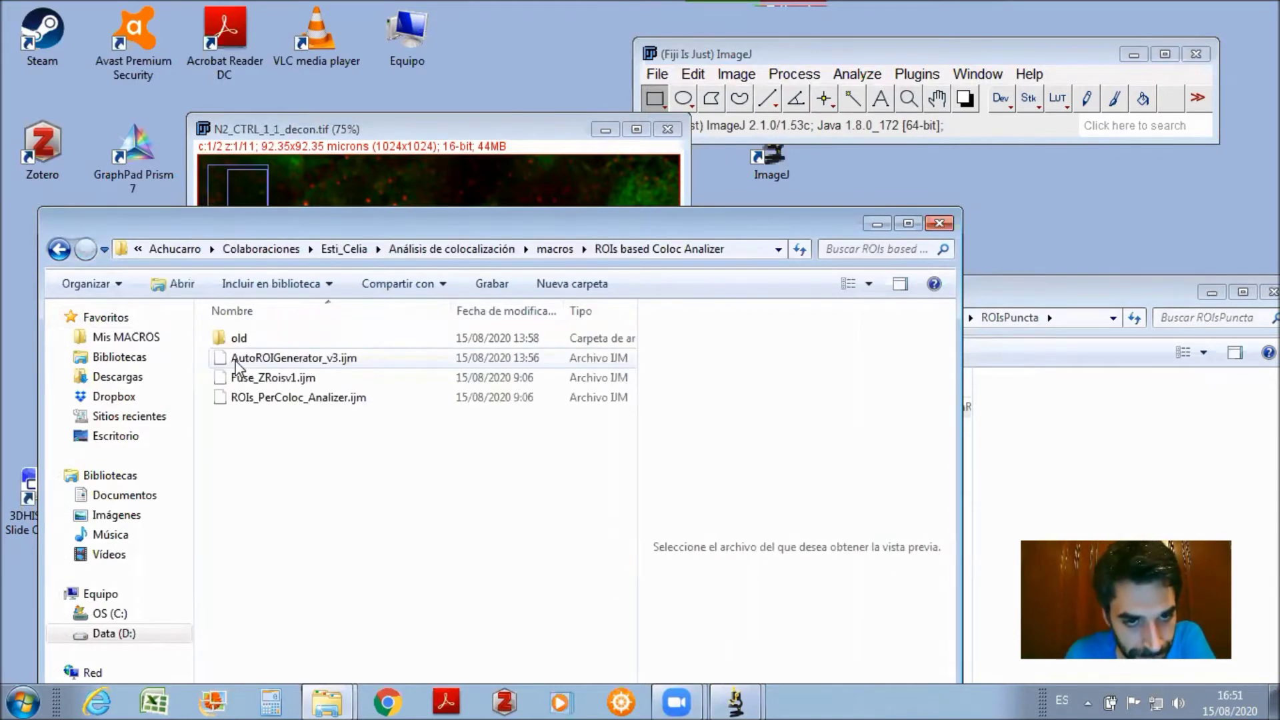
left_click(58, 251)
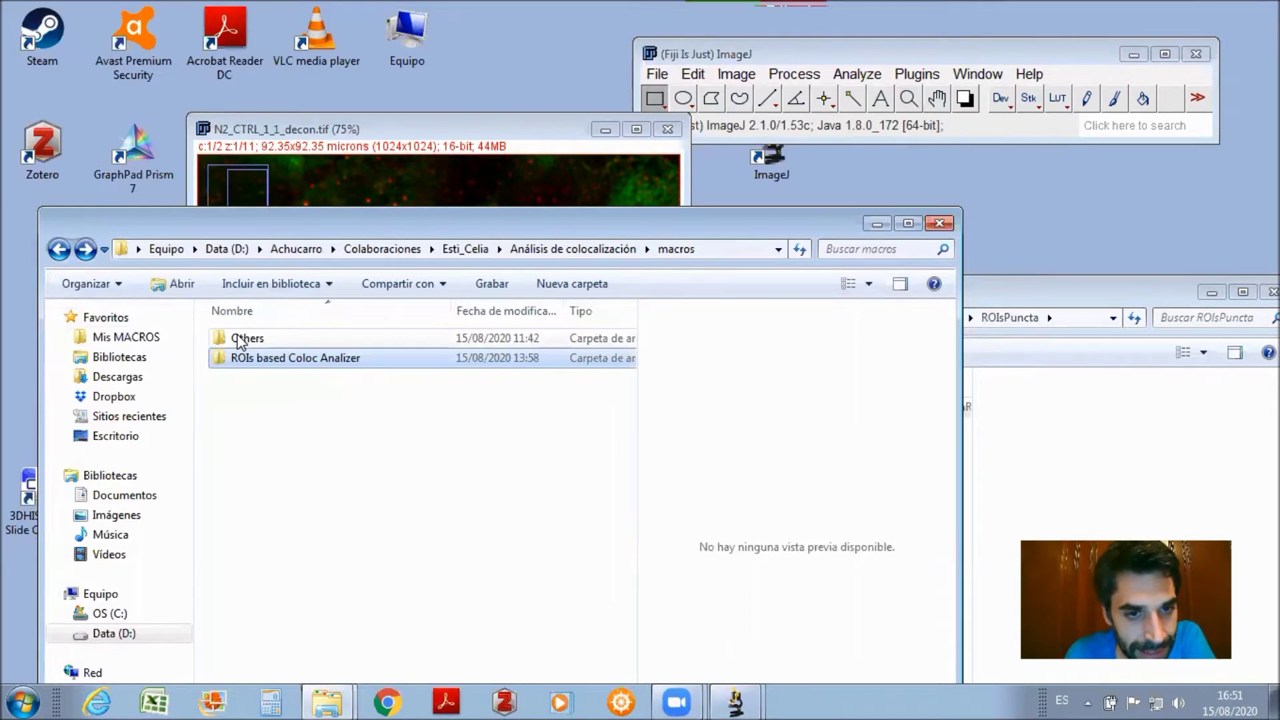
left_click(58, 248)
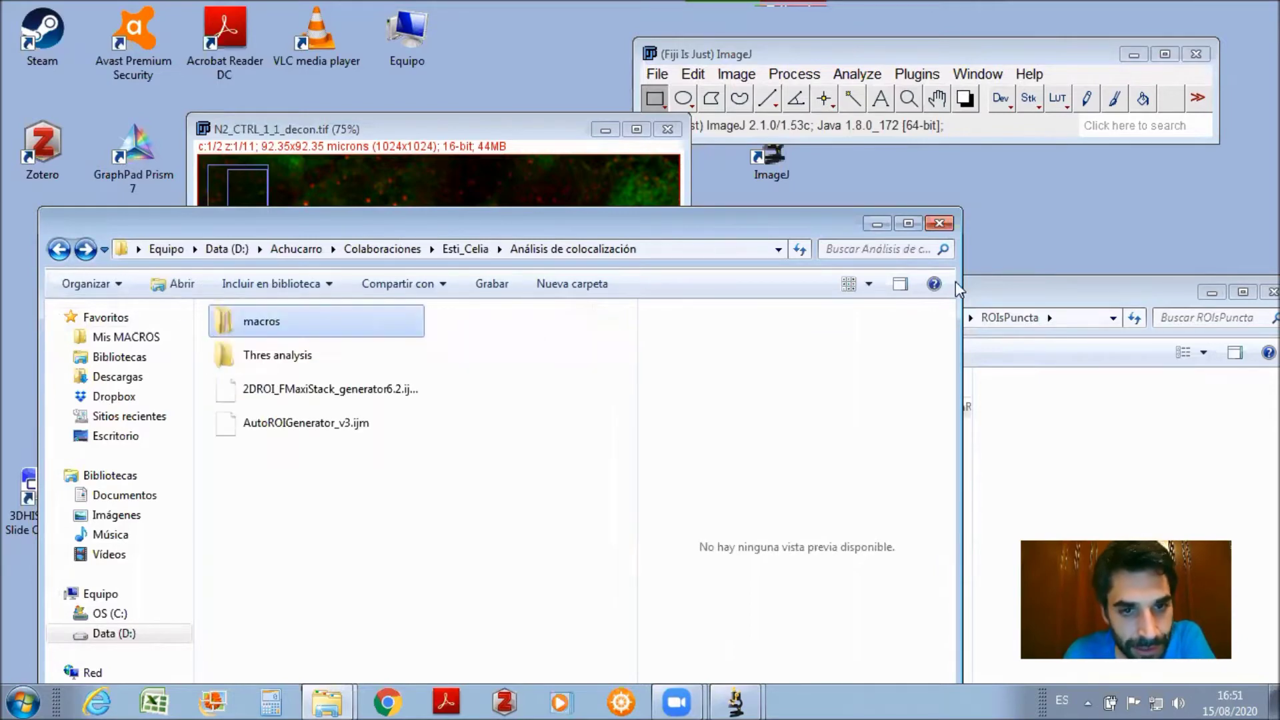
left_click(940, 223)
left_click(347, 701)
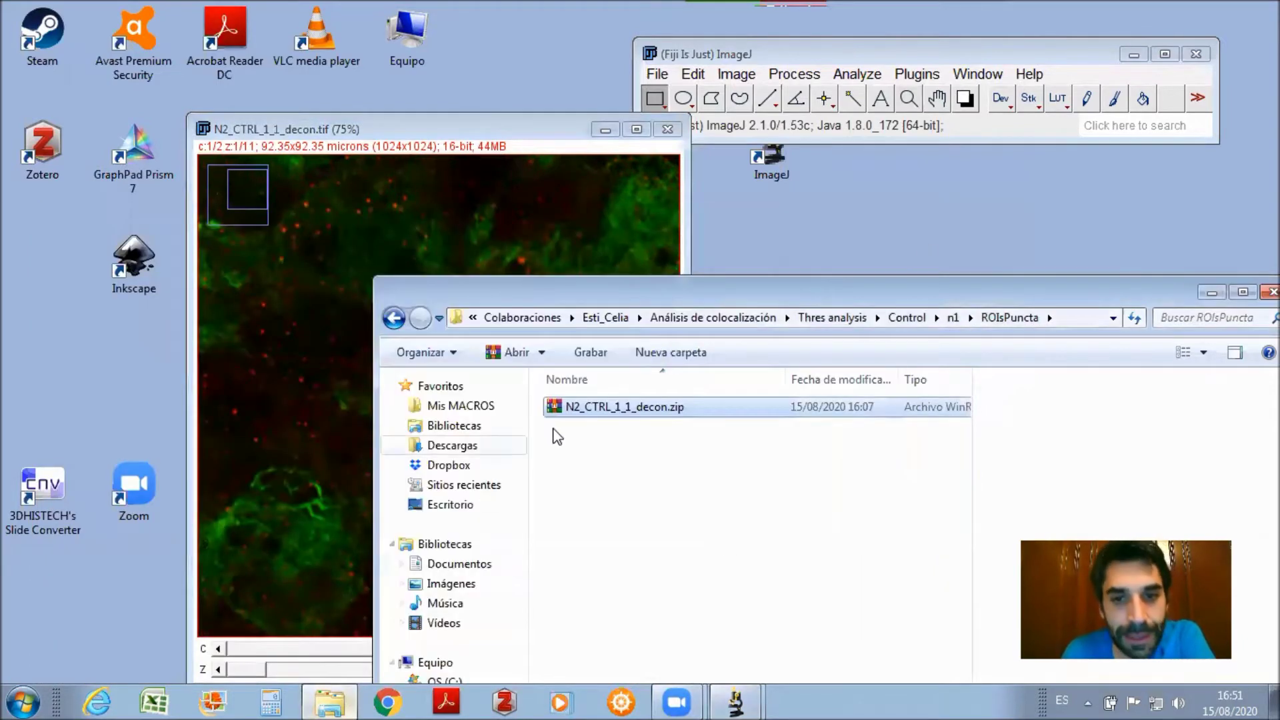
Open the CH1Puncta folder of Control's n1, select the WITHBorders ROI archive, and arrange the image and folder windows.
left_click(394, 318)
double_click(584, 408)
left_click(587, 466)
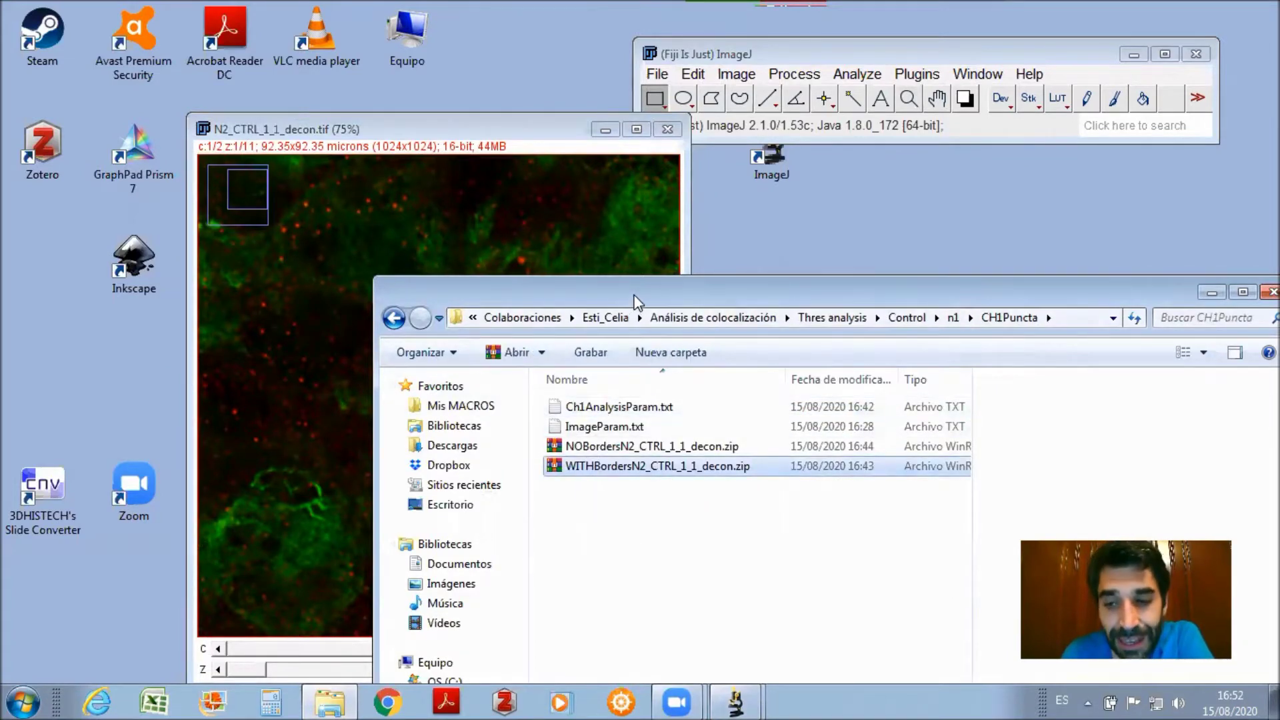
left_click_drag(632, 298, 875, 280)
left_click_drag(355, 125, 266, 119)
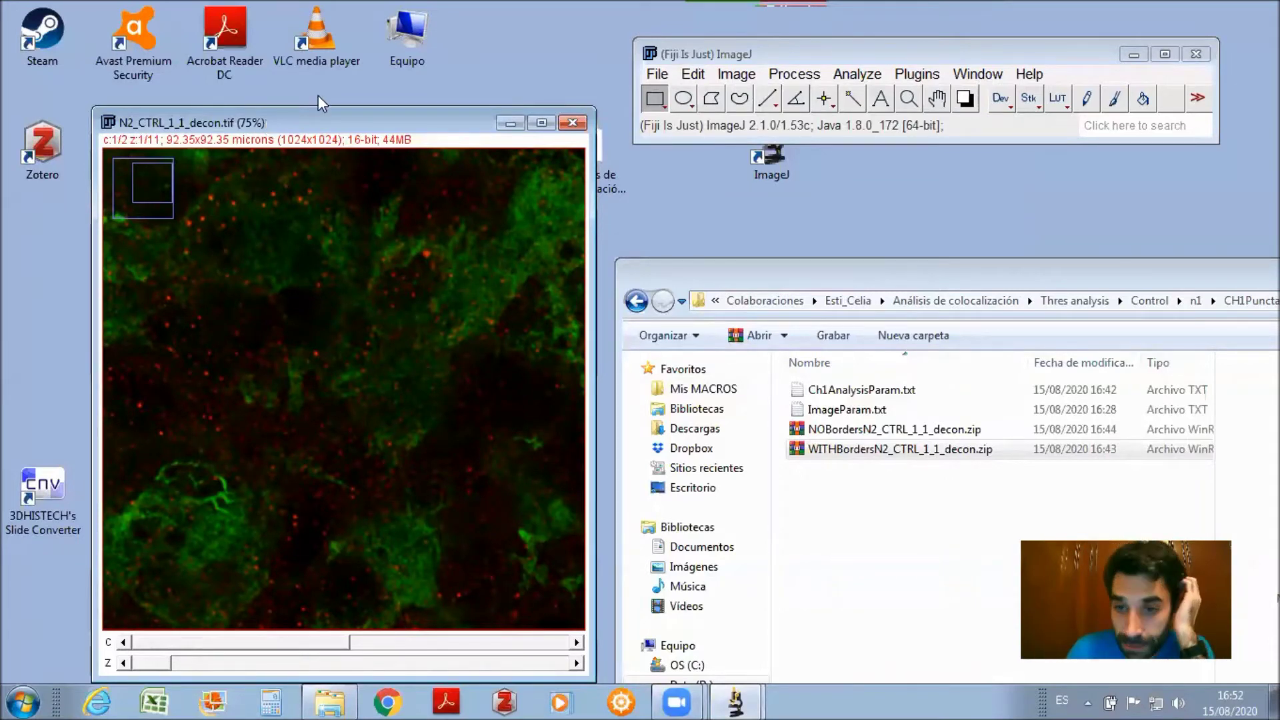
left_click_drag(887, 274, 762, 244)
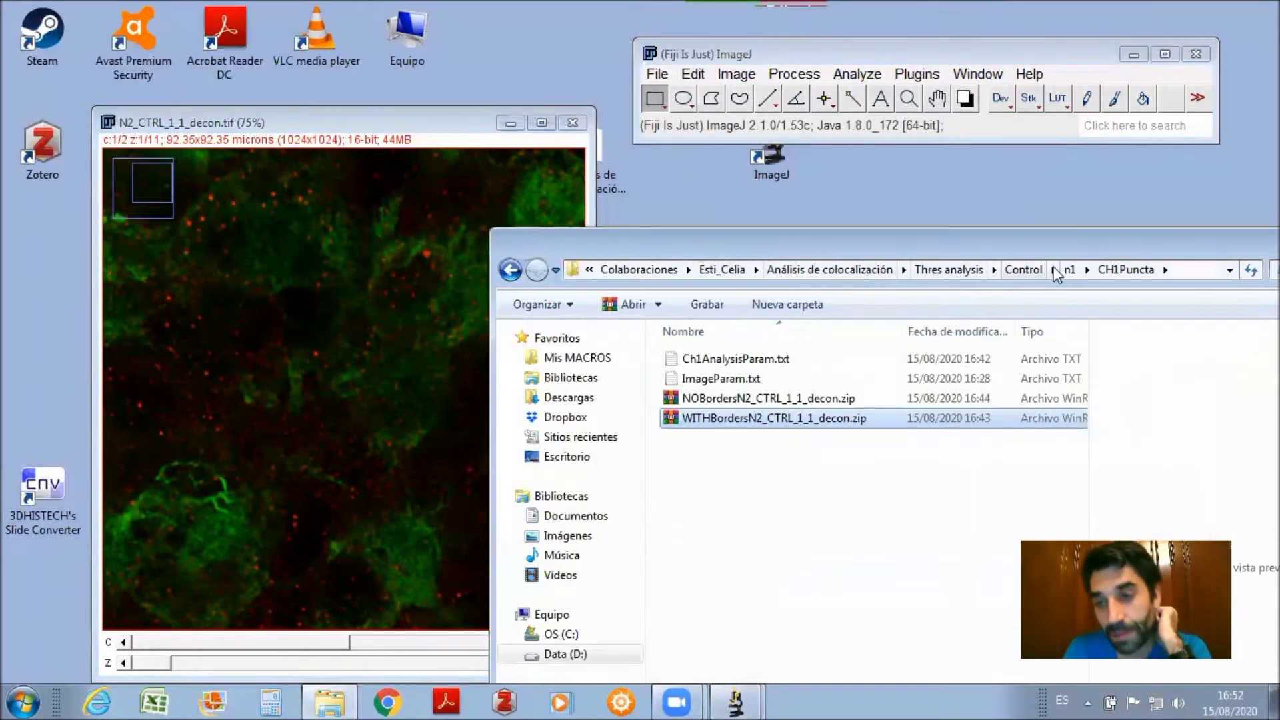
Step up to the Control folder and return through n1 to its CH1Puncta folder.
left_click(508, 271)
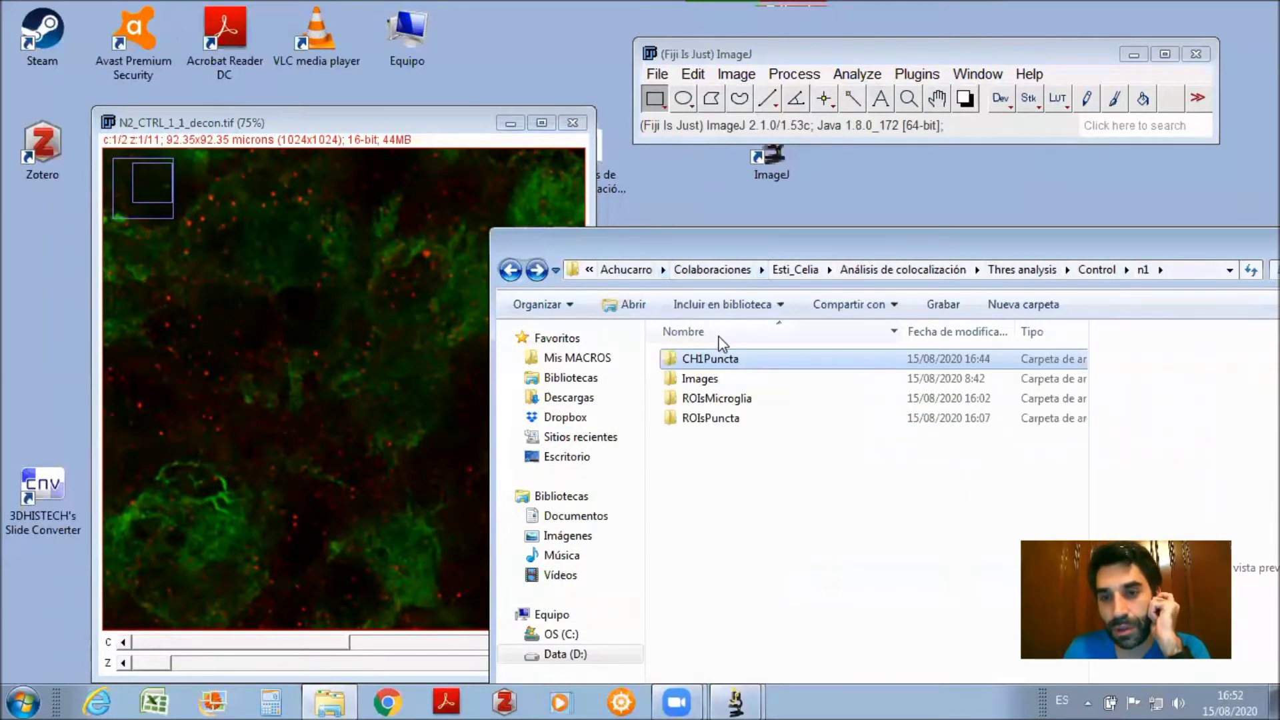
left_click(1115, 269)
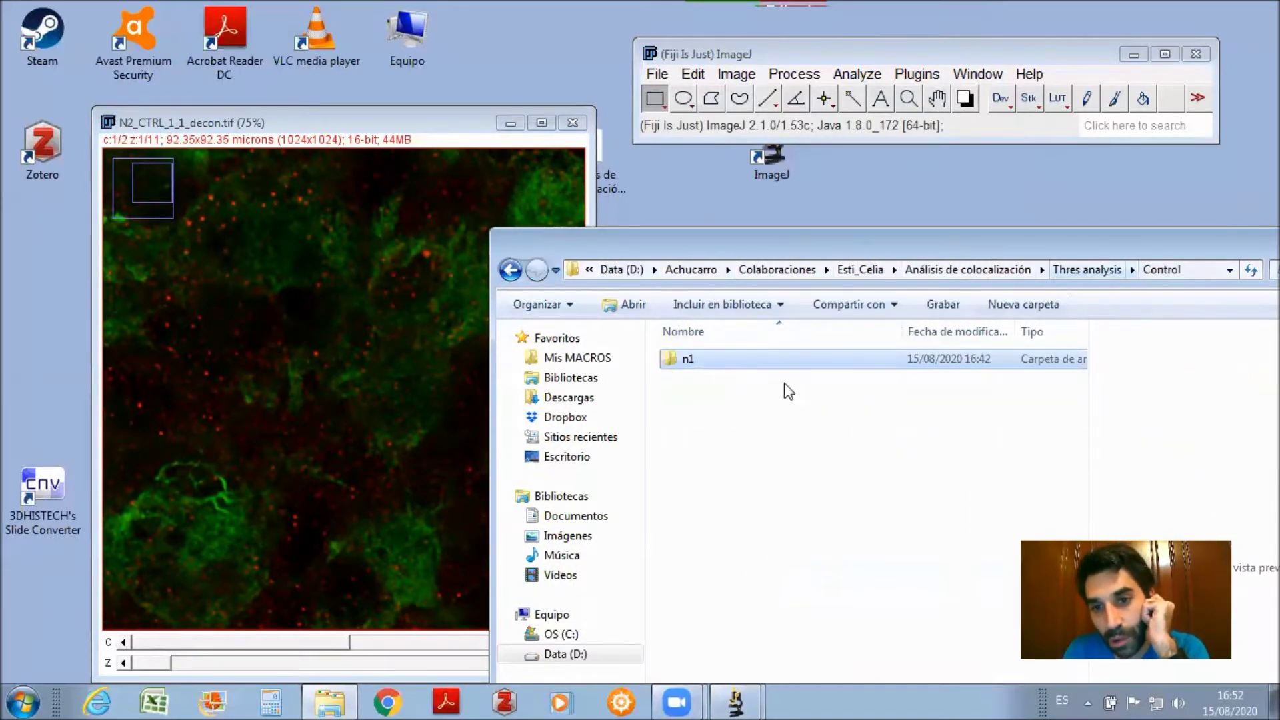
double_click(683, 364)
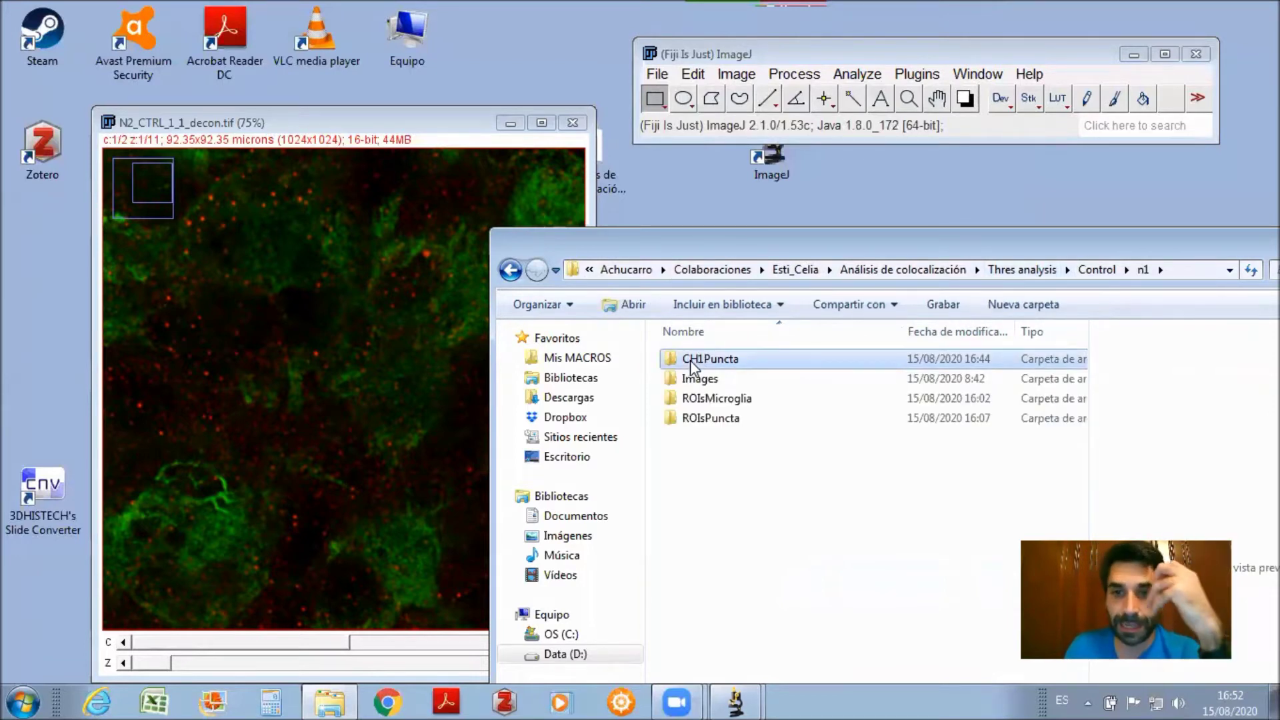
double_click(691, 360)
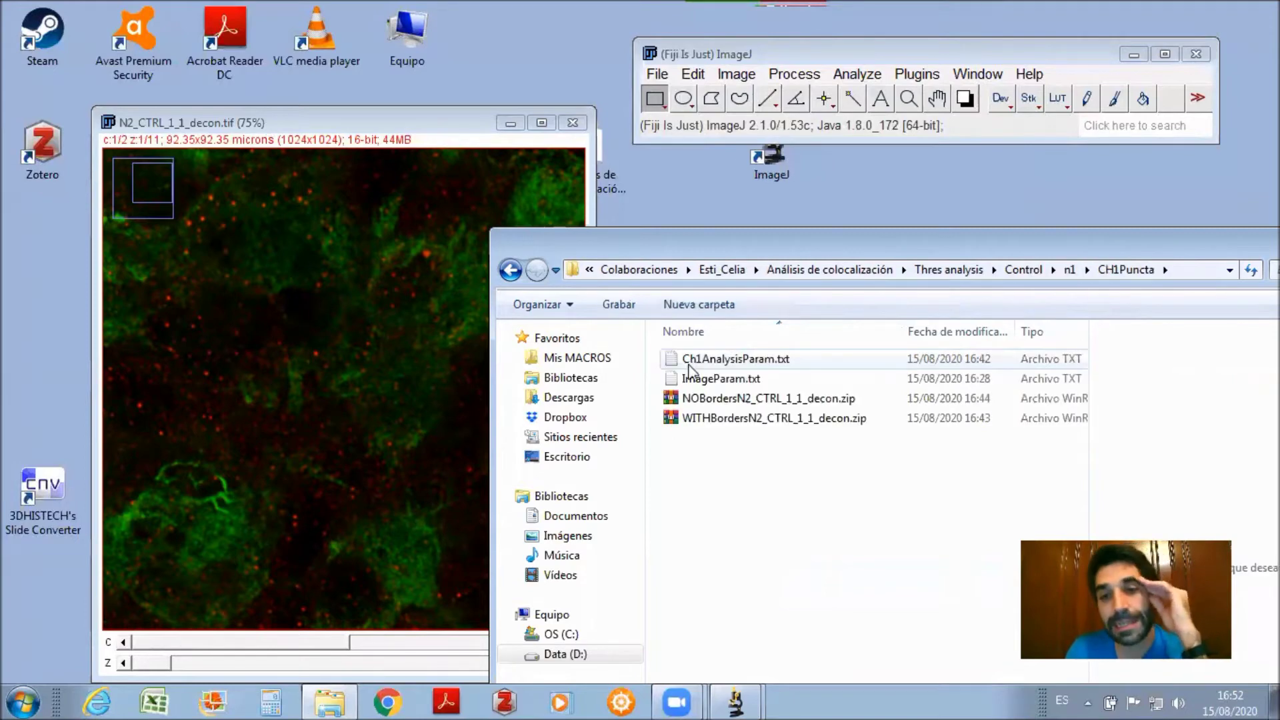
Preview the analysis settings in Ch1AnalysisParam.txt and the image settings in ImageParam.txt.
left_click(690, 399)
left_click_drag(734, 250, 408, 221)
left_click(784, 335)
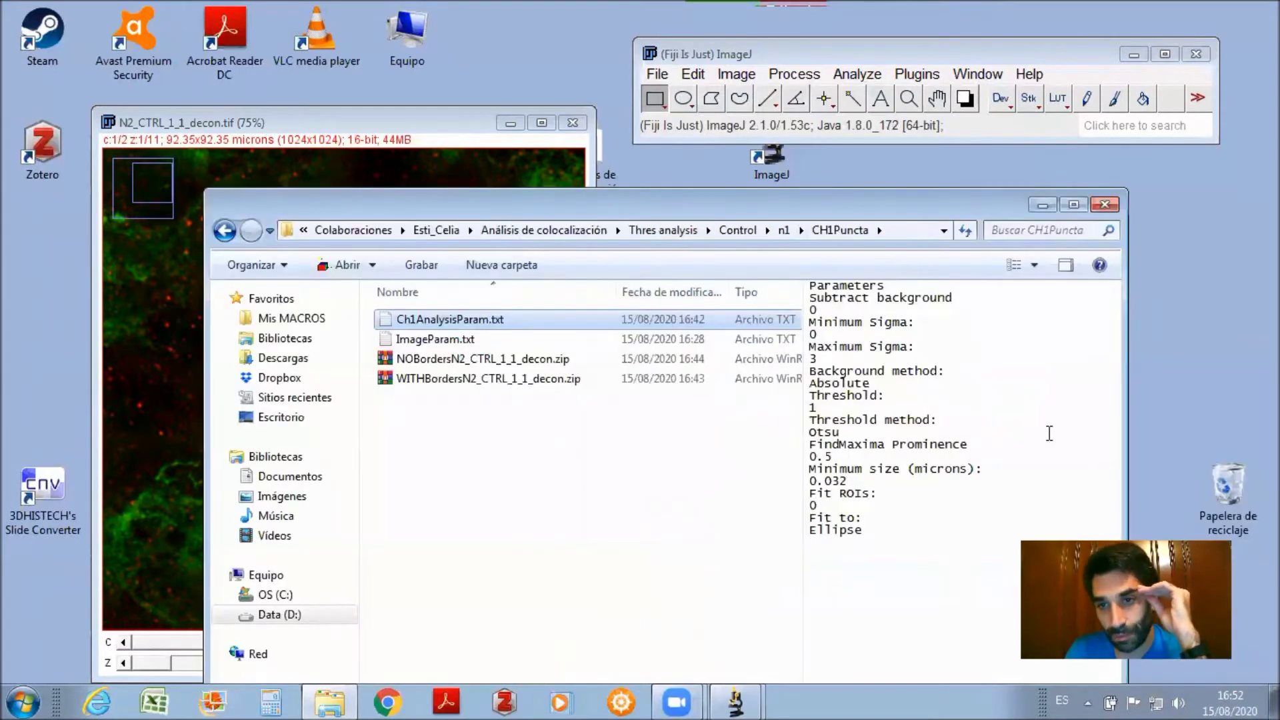
left_click(404, 339)
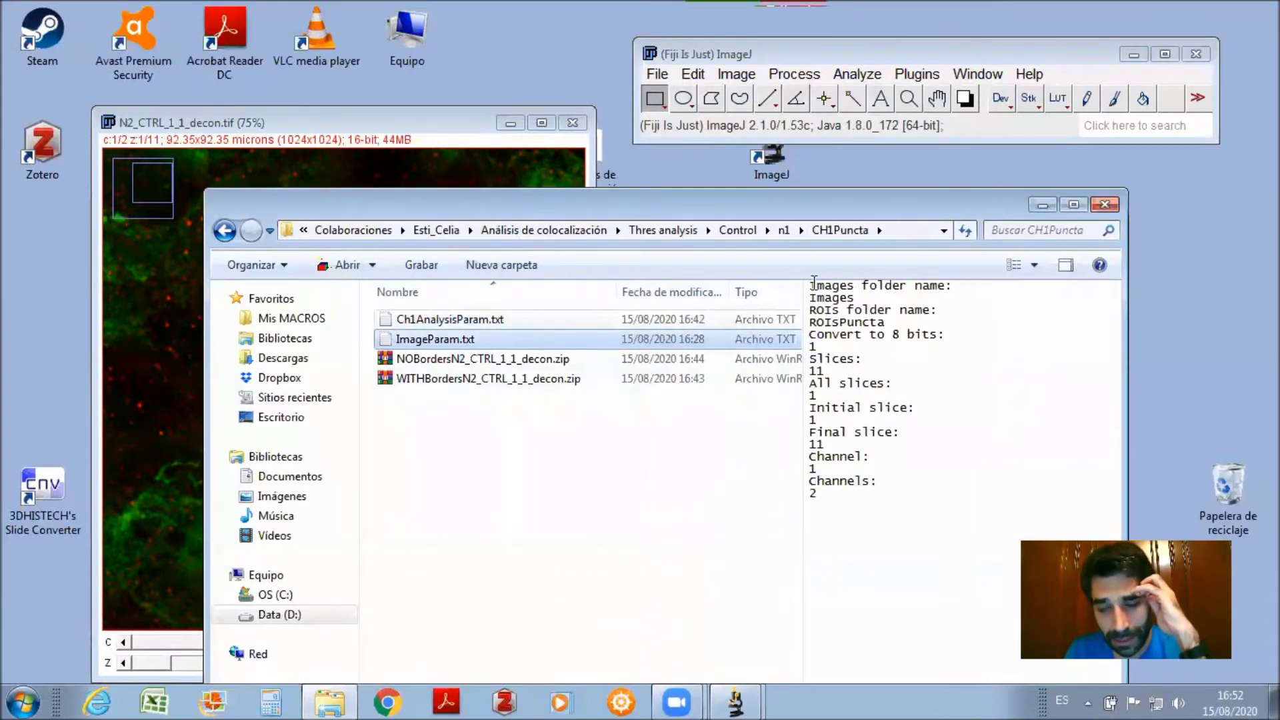
Load NOBordersN2_CTRL_1_1_decon.zip from the CH1Puncta folder into the ROI Manager in ImageJ.
left_click_drag(740, 212, 915, 192)
left_click(653, 340)
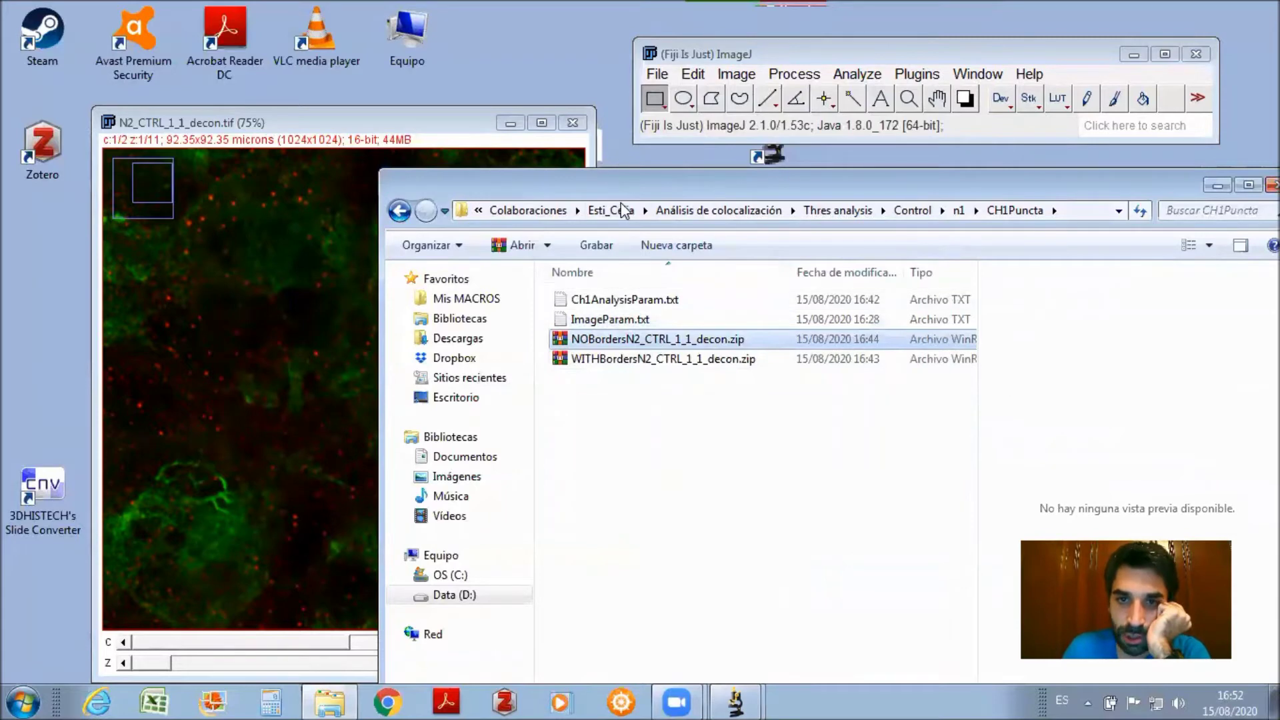
left_click_drag(630, 193, 766, 210)
left_click_drag(740, 358, 837, 110)
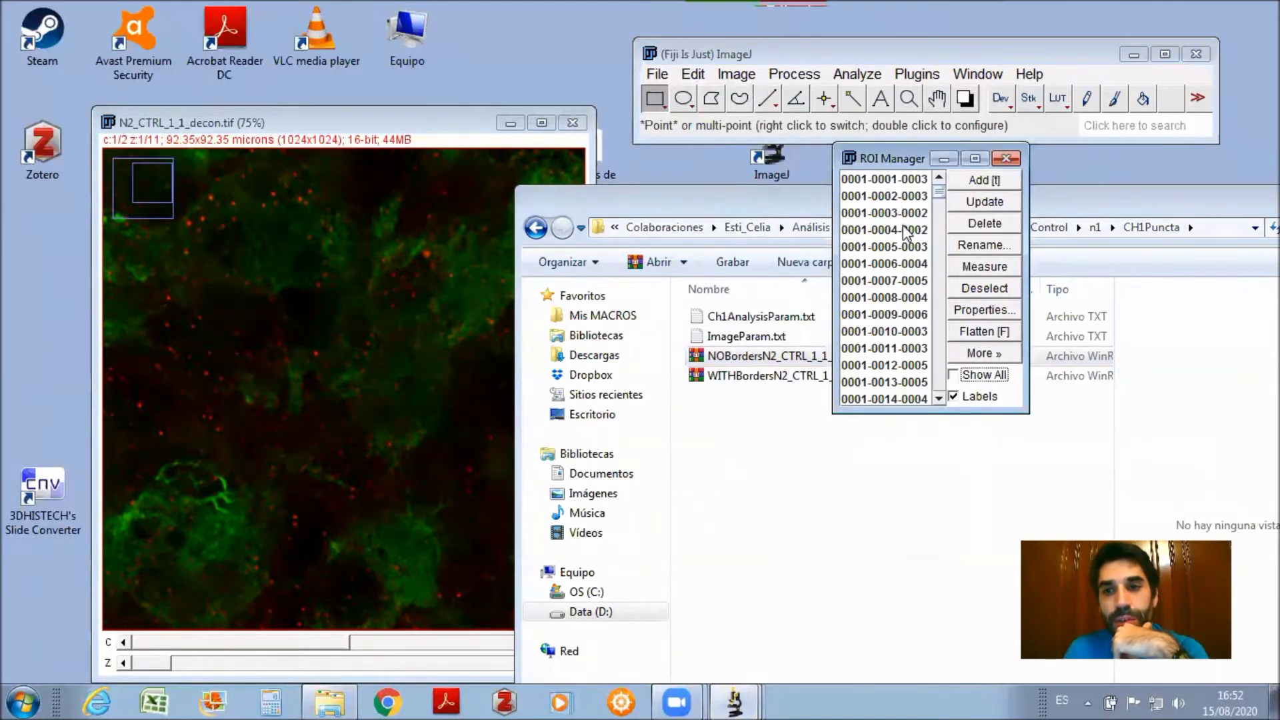
mouse_move(938, 203)
left_mouse_down()
mouse_move(935, 405)
mouse_move(952, 218)
left_mouse_up()
left_click(930, 222)
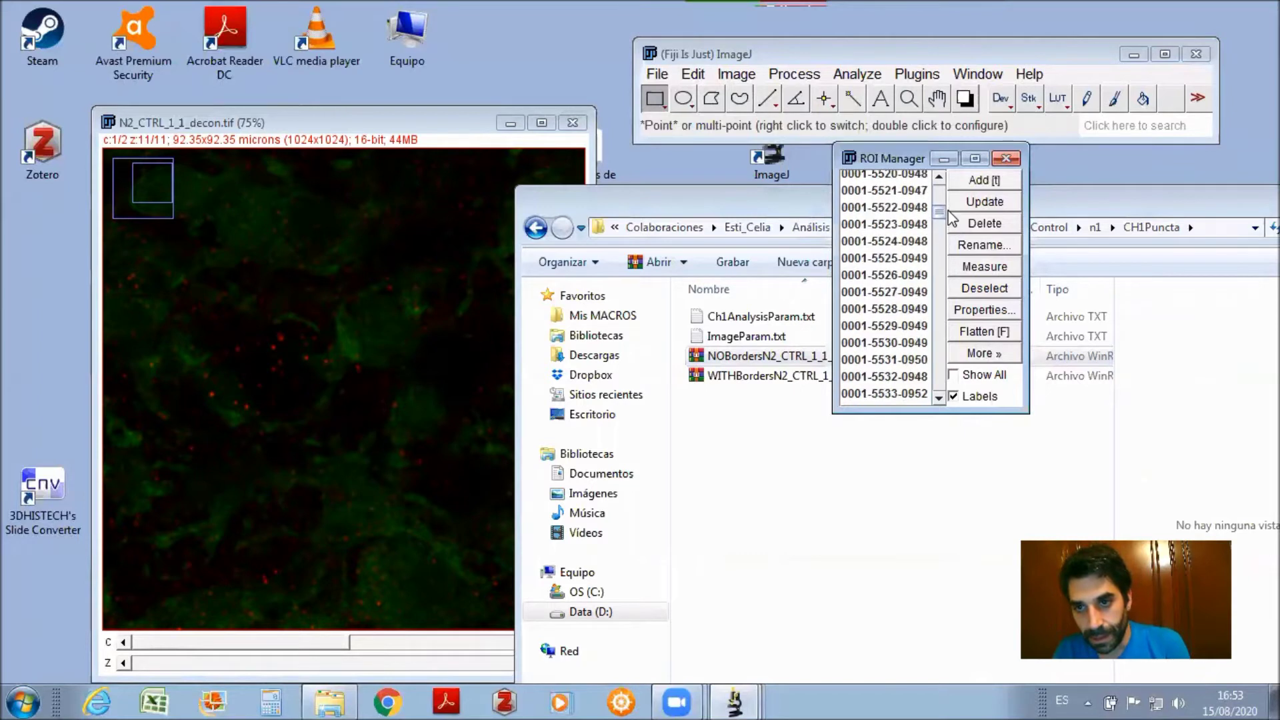
left_click(911, 387)
left_click(1002, 224)
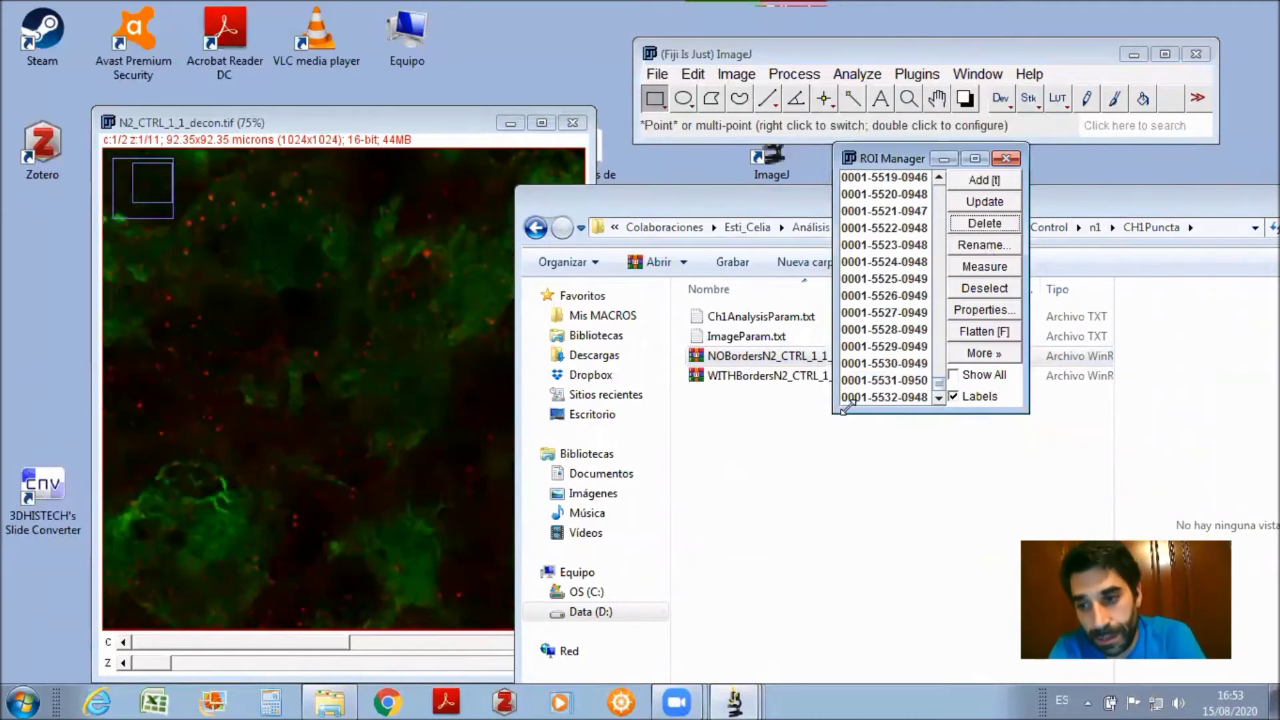
left_click(954, 375)
left_click(980, 398)
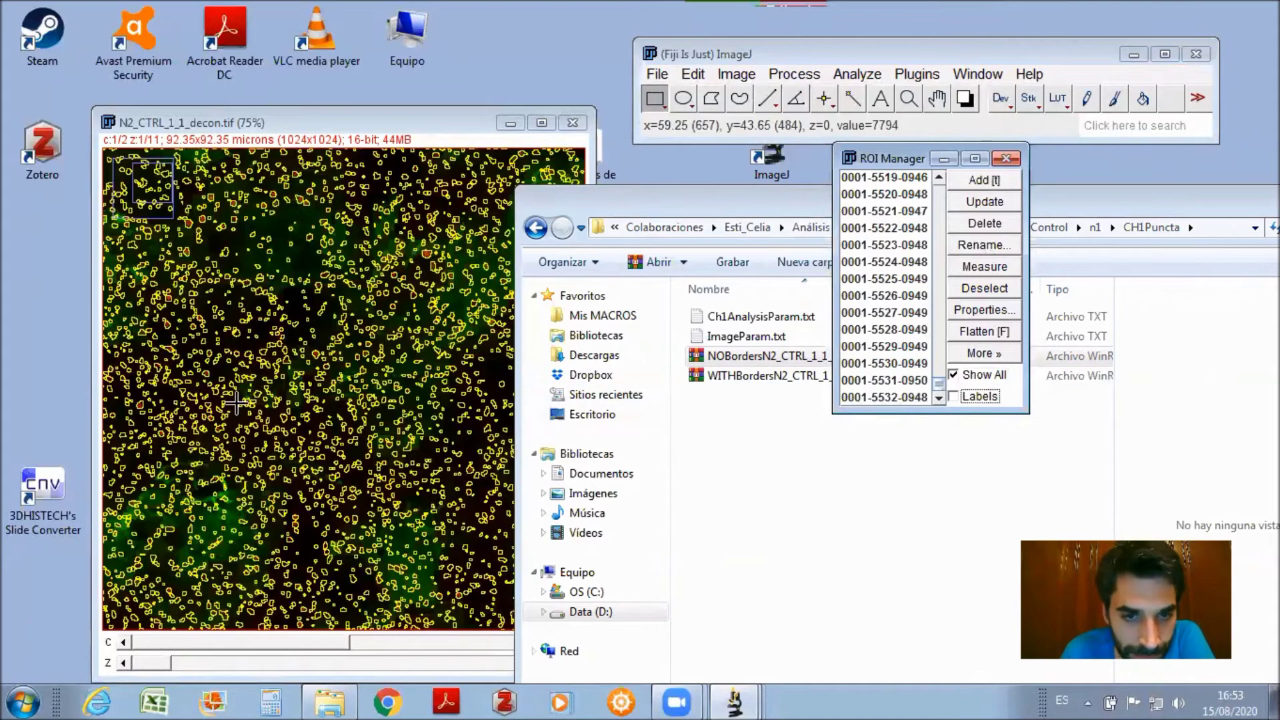
Examine at different magnifications how the borderless ROI outlines fit and separate the red puncta across the first slice.
left_click(909, 99)
left_click(343, 333)
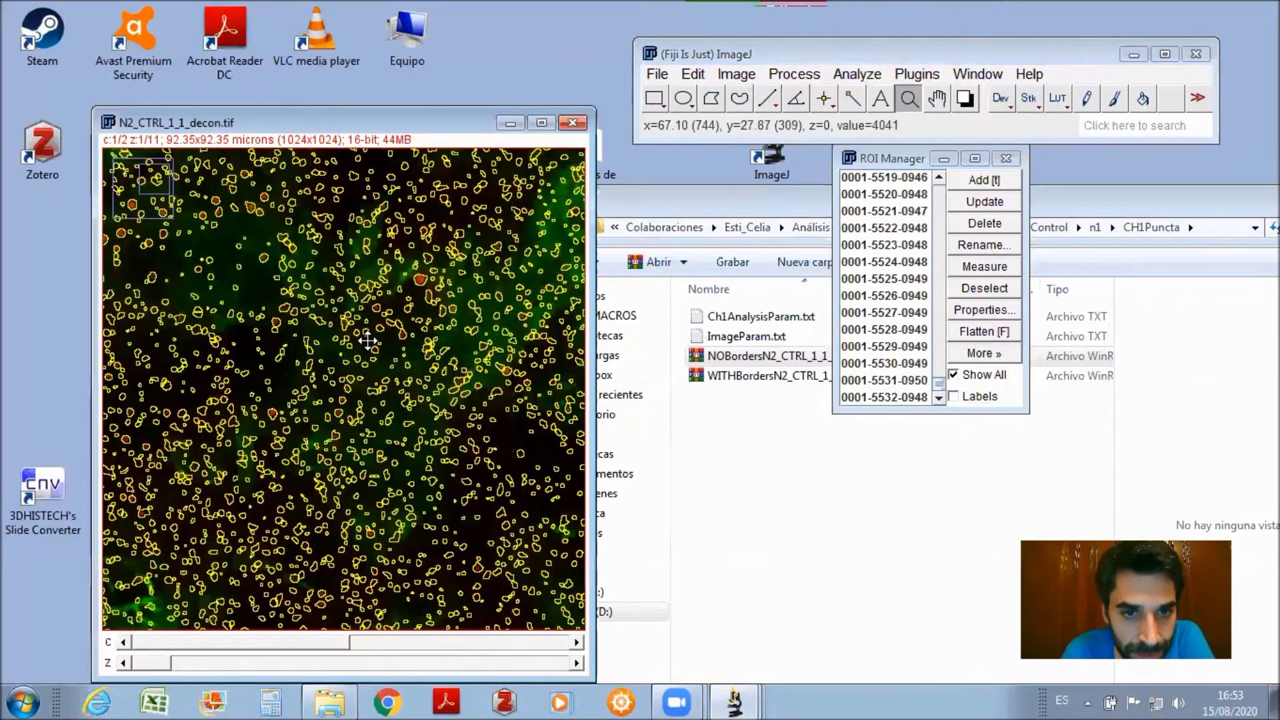
left_click(342, 334)
left_click(343, 334)
left_click(343, 375)
right_click(343, 375)
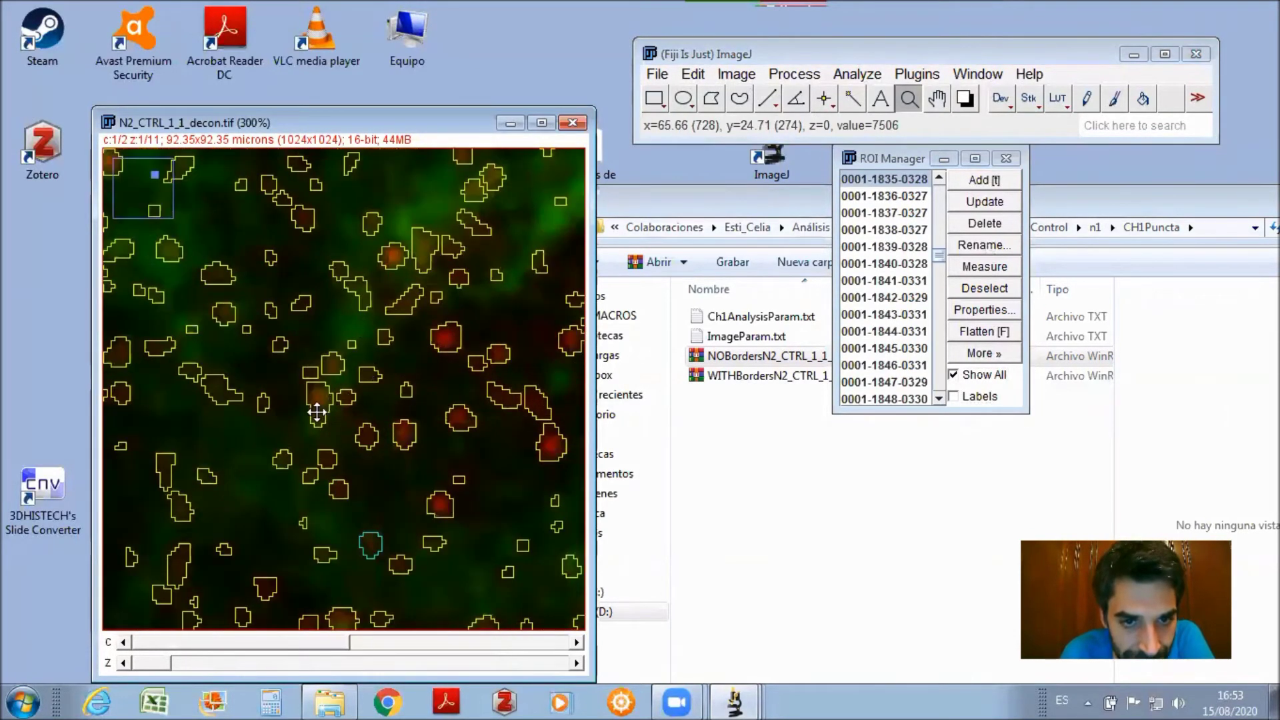
right_click(320, 409)
left_click(242, 378)
left_click(241, 379)
left_click(246, 503)
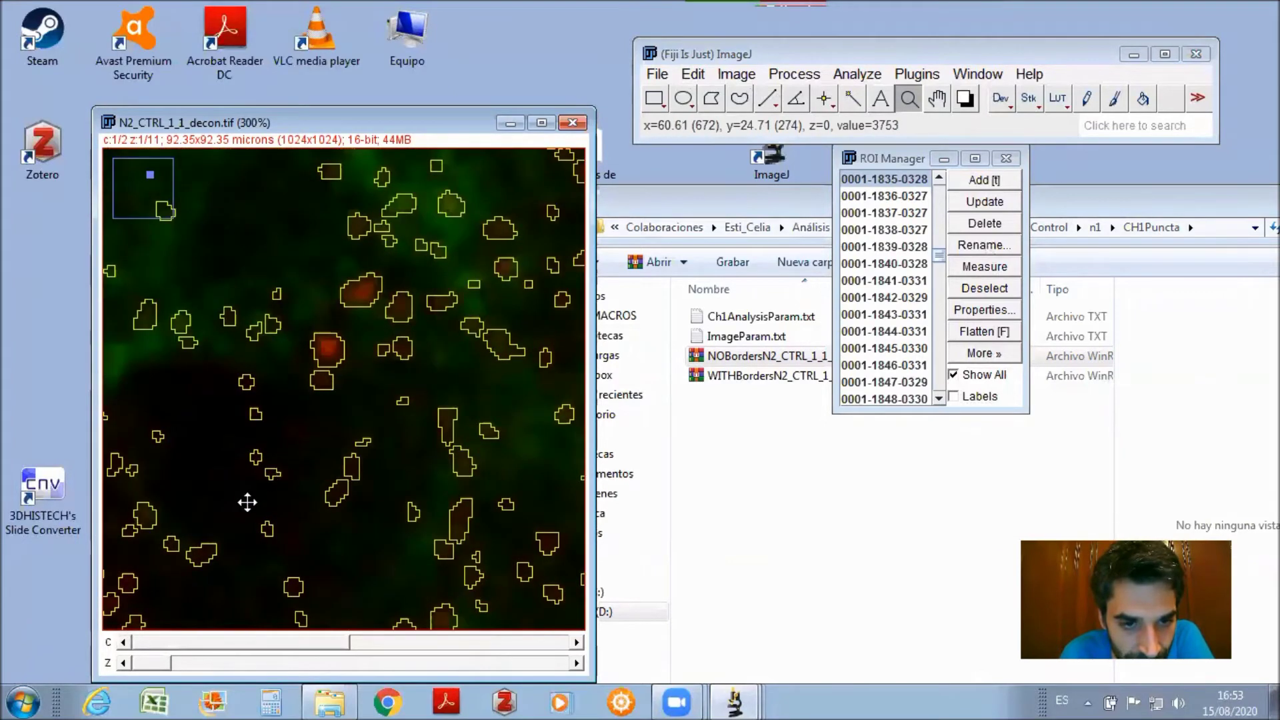
left_click(246, 503)
left_click(200, 517)
left_click(214, 502)
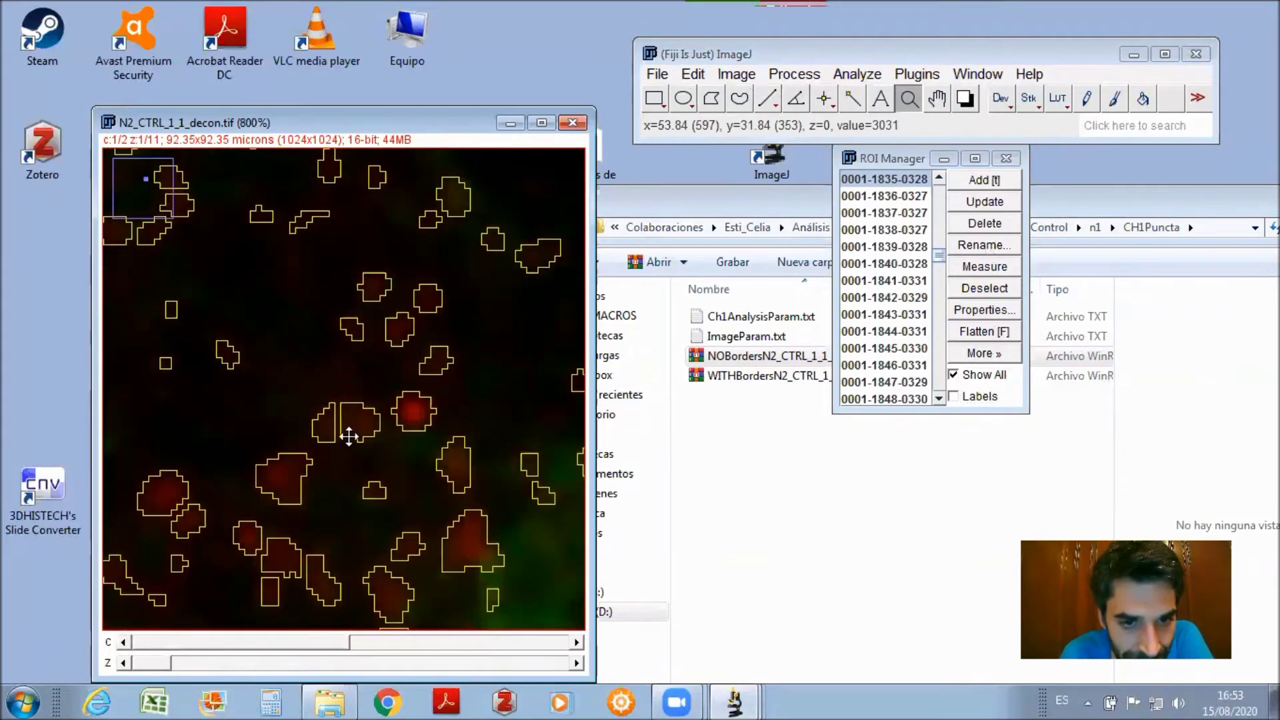
right_click(321, 544)
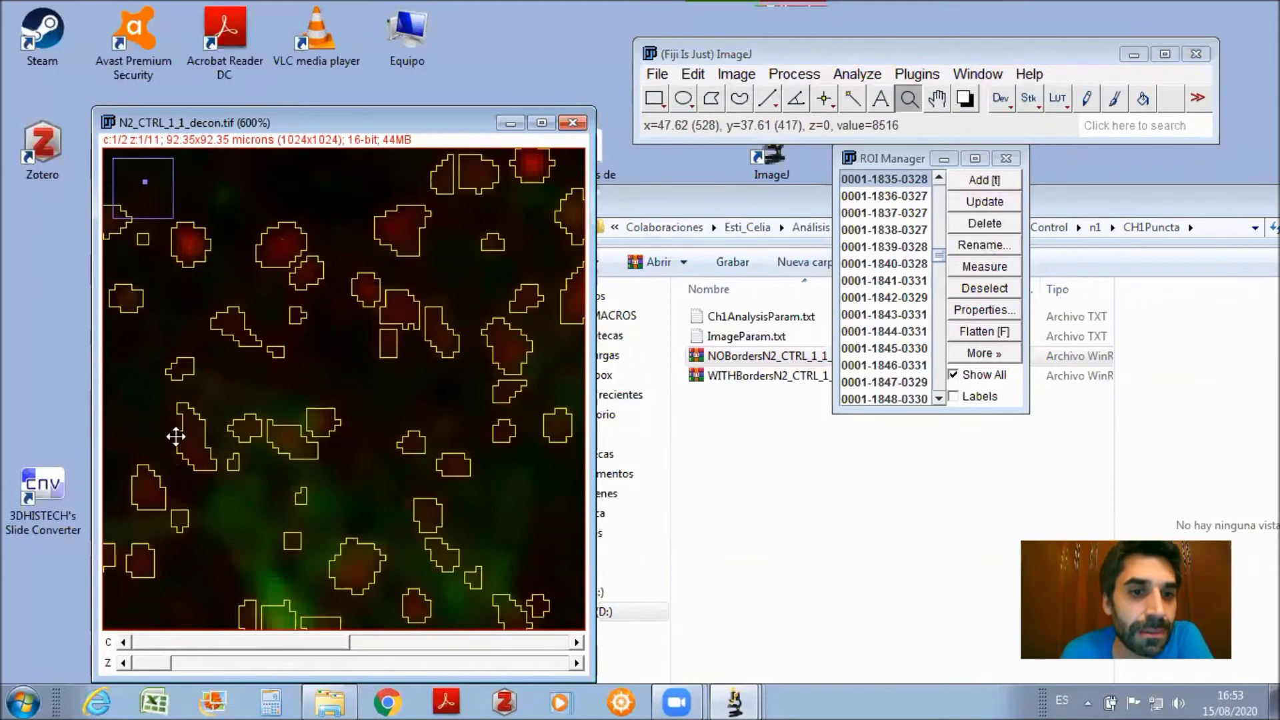
left_click(211, 480)
right_click(287, 480)
right_click(375, 434)
right_click(427, 447)
right_click(471, 457)
right_click(460, 400)
right_click(447, 353)
right_click(441, 325)
right_click(441, 325)
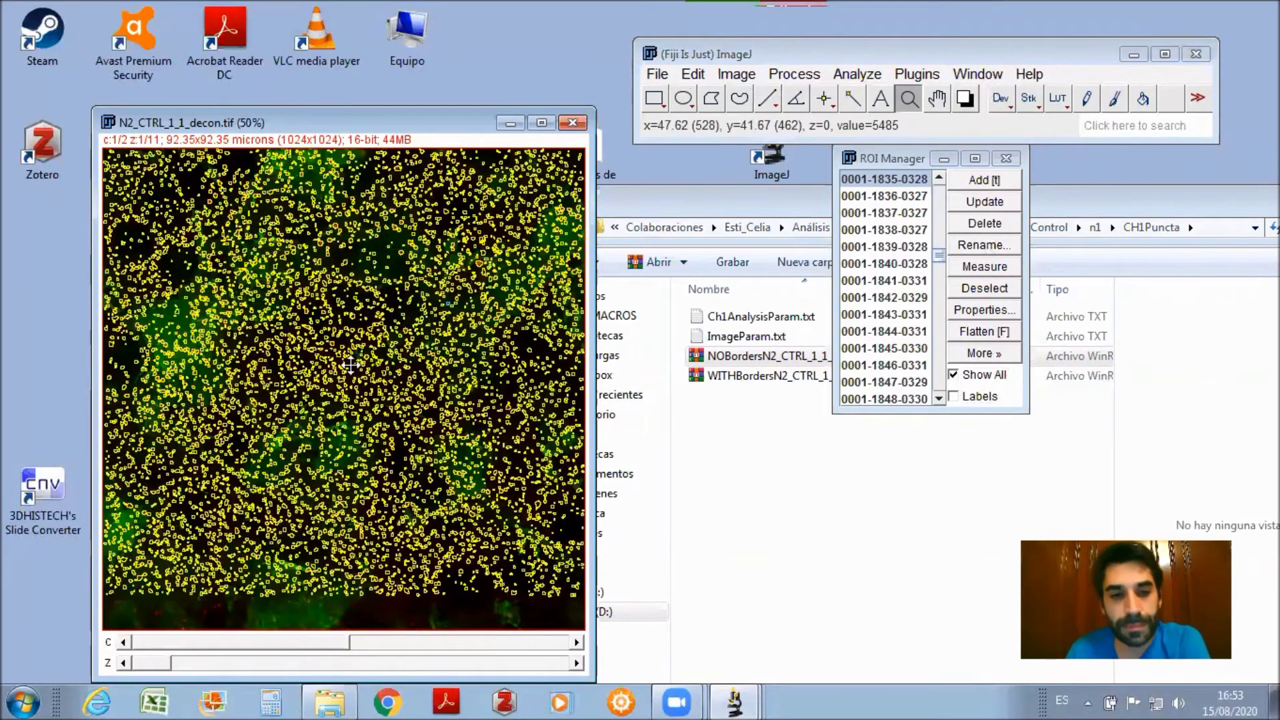
right_click(351, 317)
left_click(226, 271)
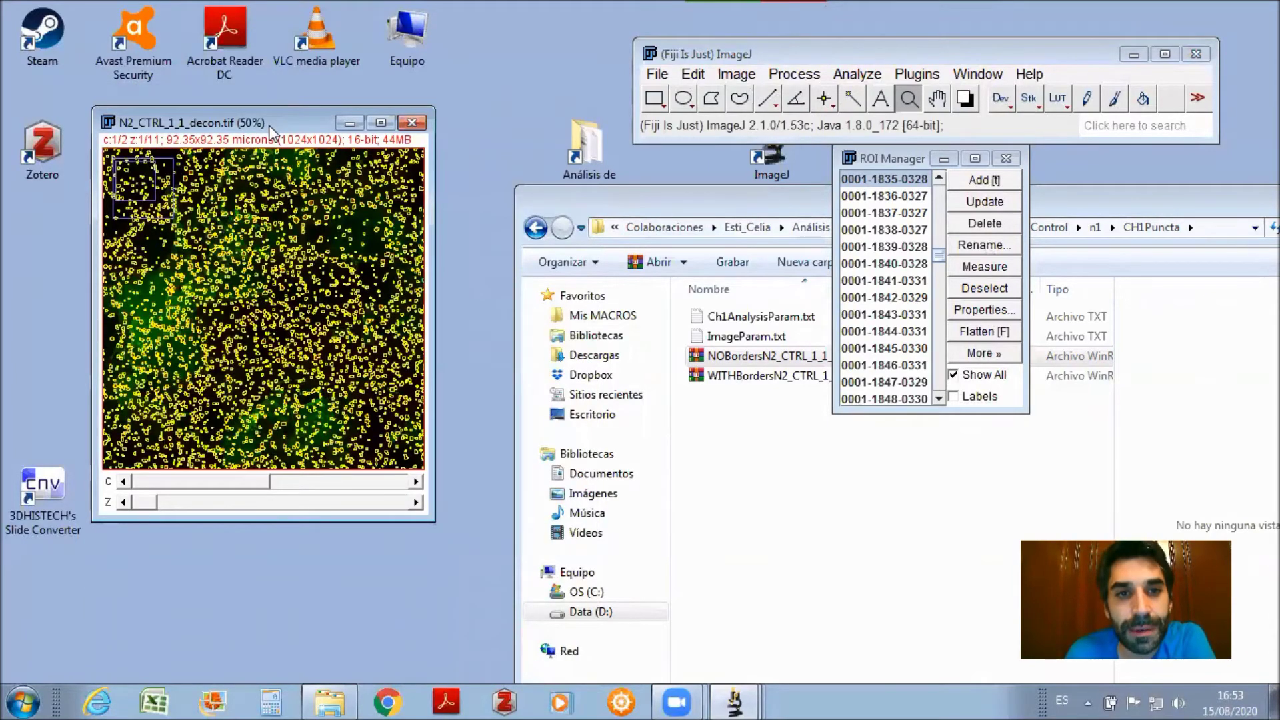
Reposition the Control image window and inspect the puncta outlines on it again.
left_click_drag(270, 131, 316, 229)
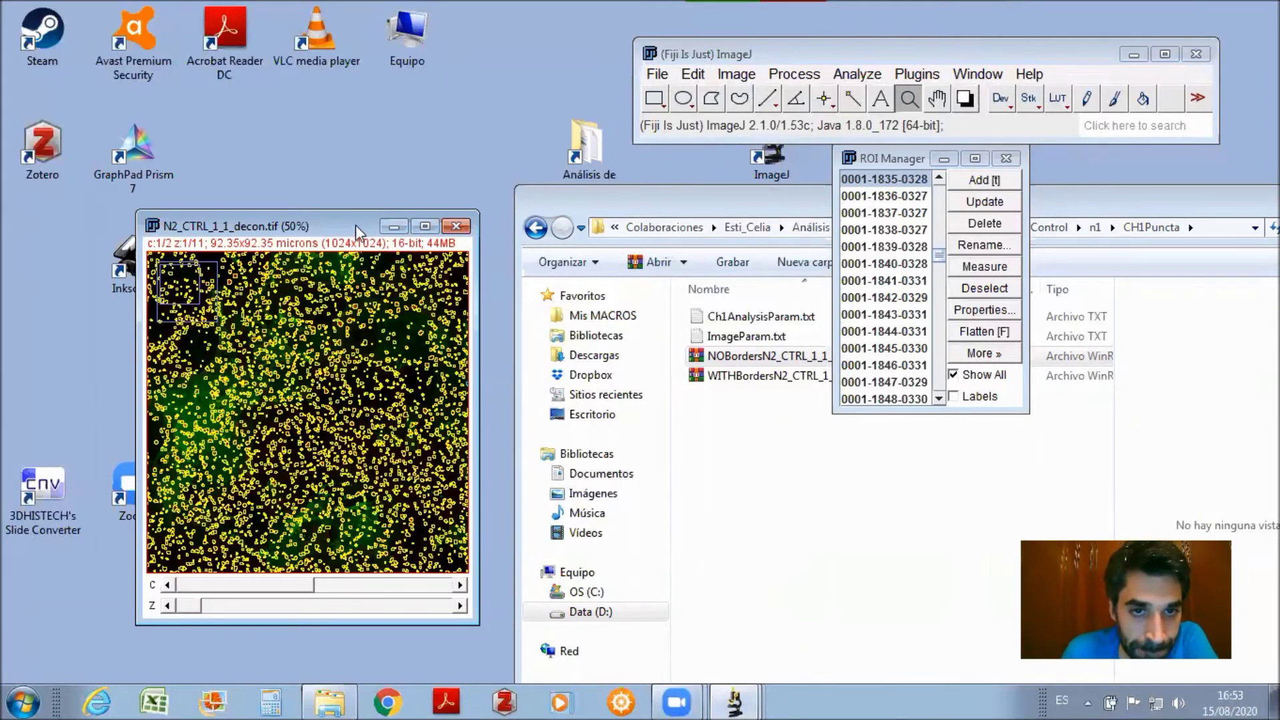
left_click(320, 304)
left_click(318, 307)
left_click(308, 342)
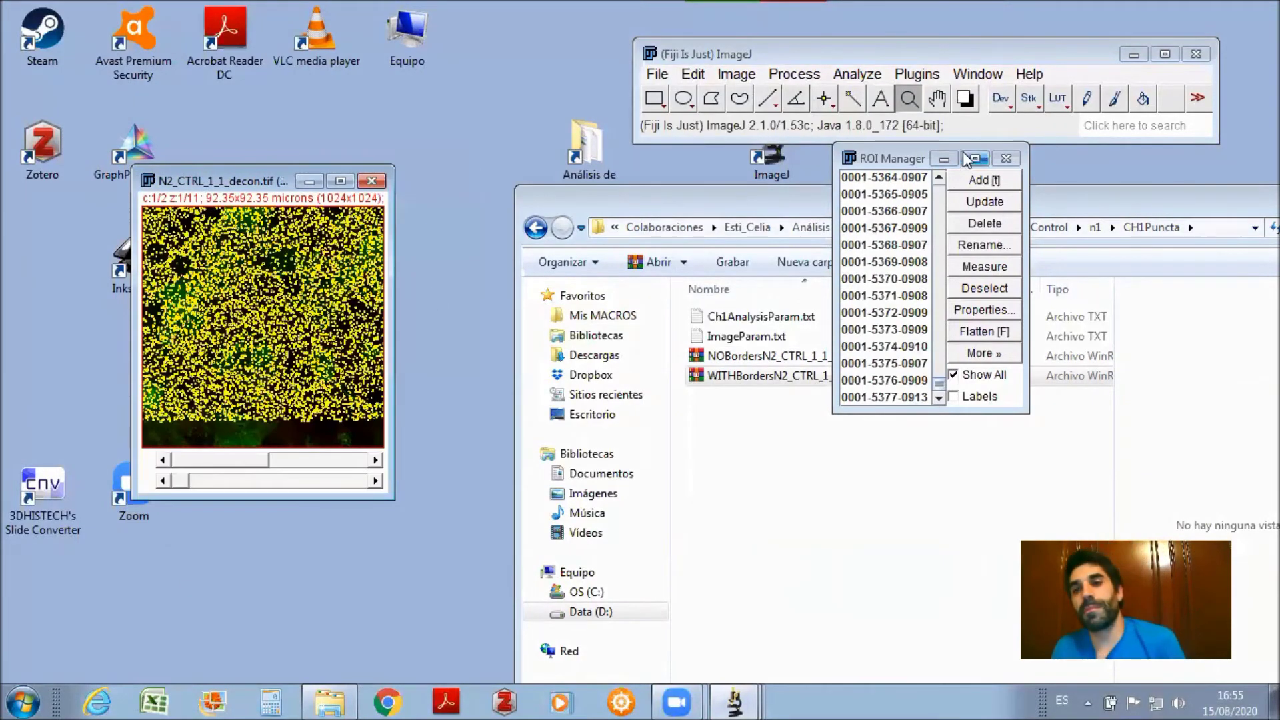
Close the ROI Manager and the N2_CTRL_1_1_decon.tif image.
left_click(1006, 158)
left_click(563, 230)
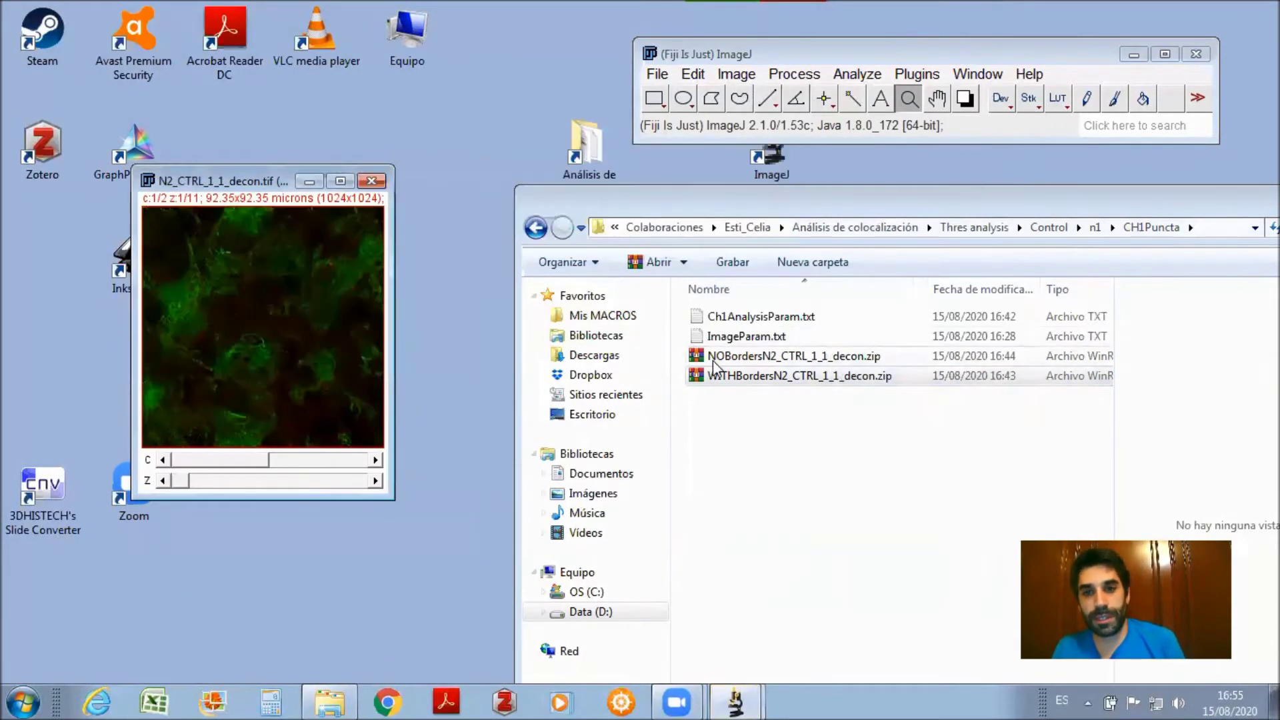
left_click(372, 181)
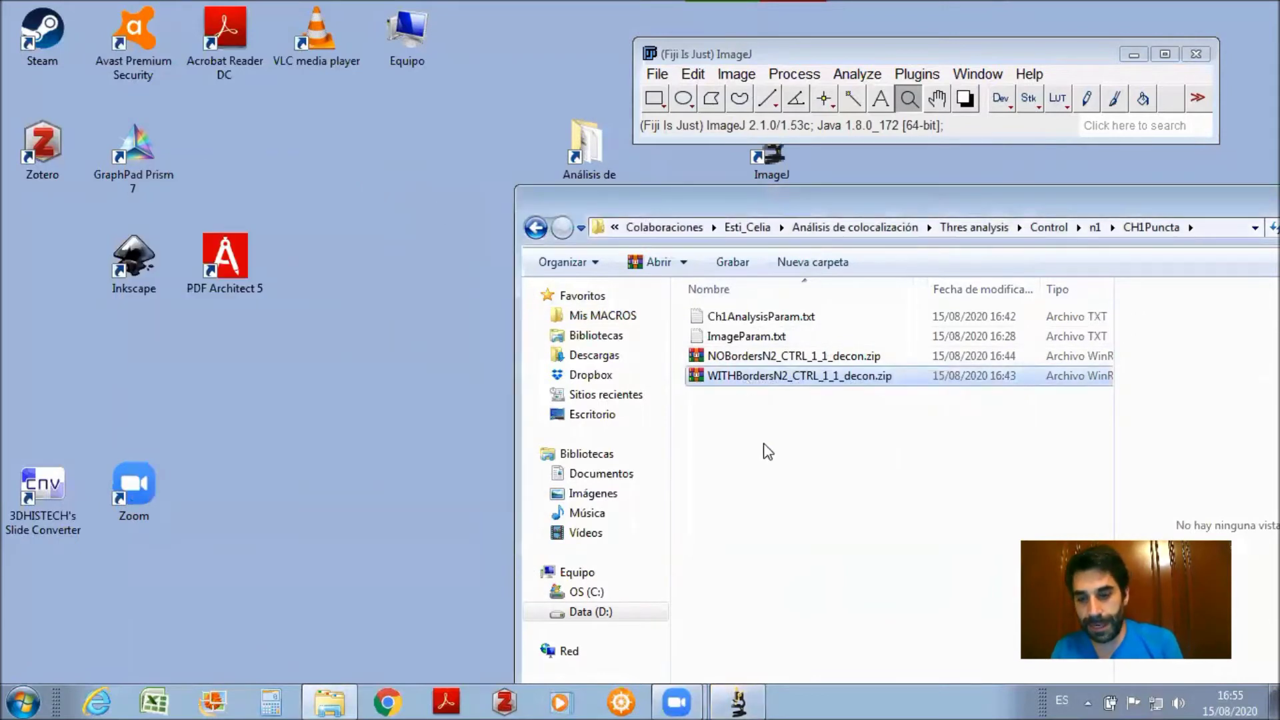
Delete NOBordersN2_CTRL_1_1_decon.zip from Control's n1 CH1Puncta folder.
left_click(768, 426)
left_click(727, 356)
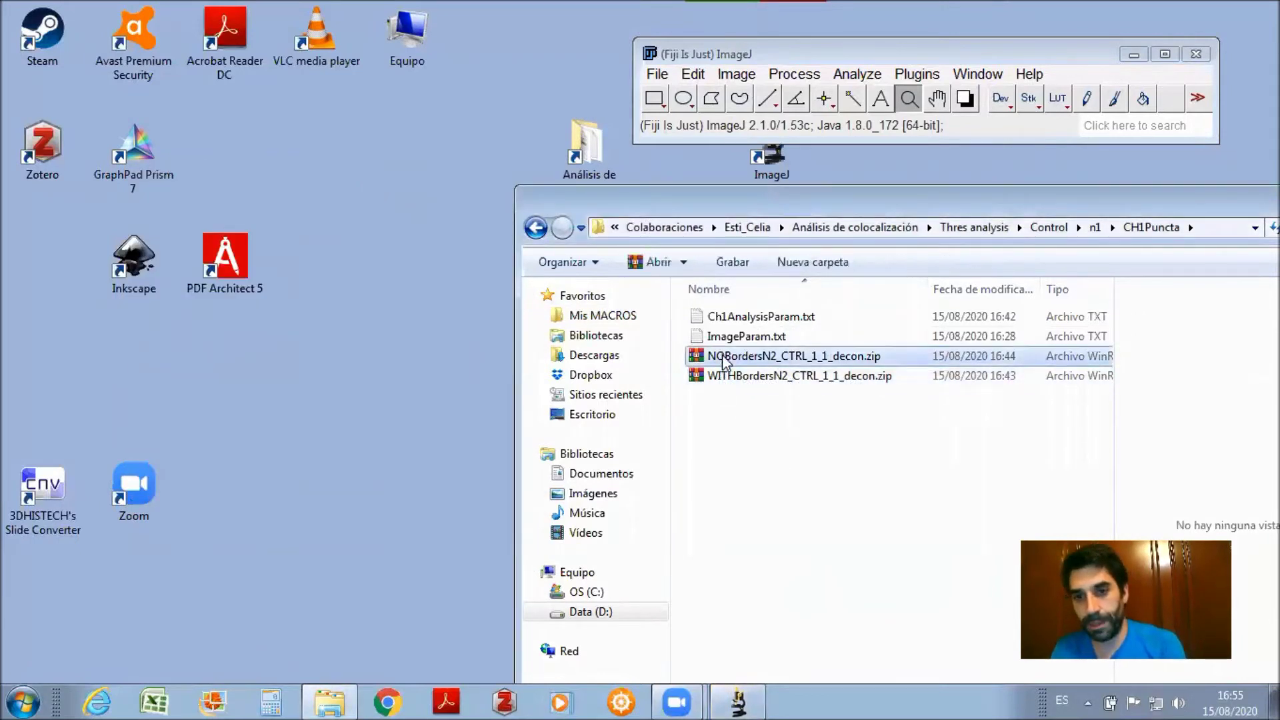
key("Delete")
left_click(714, 432)
Go up to the Thres analysis folder and check the contents of the CH1Puncta folder in Abeta's n1.
left_click(534, 227)
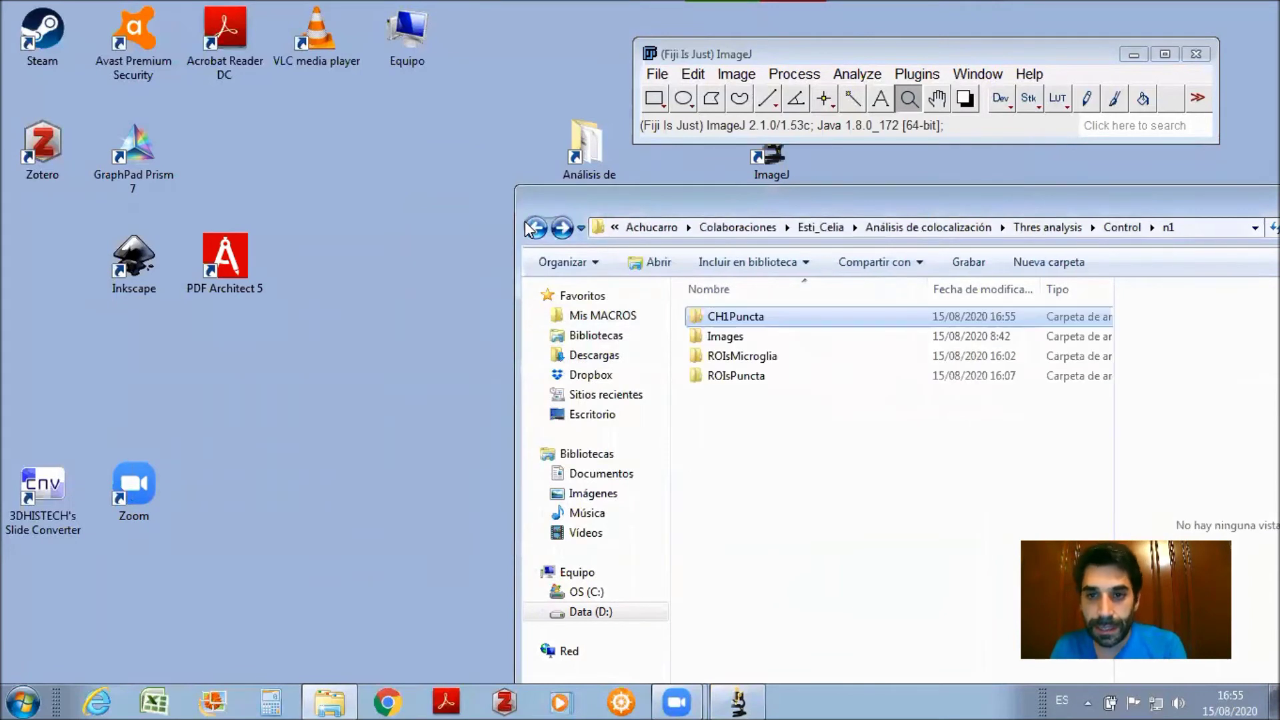
left_click(534, 227)
left_click(562, 227)
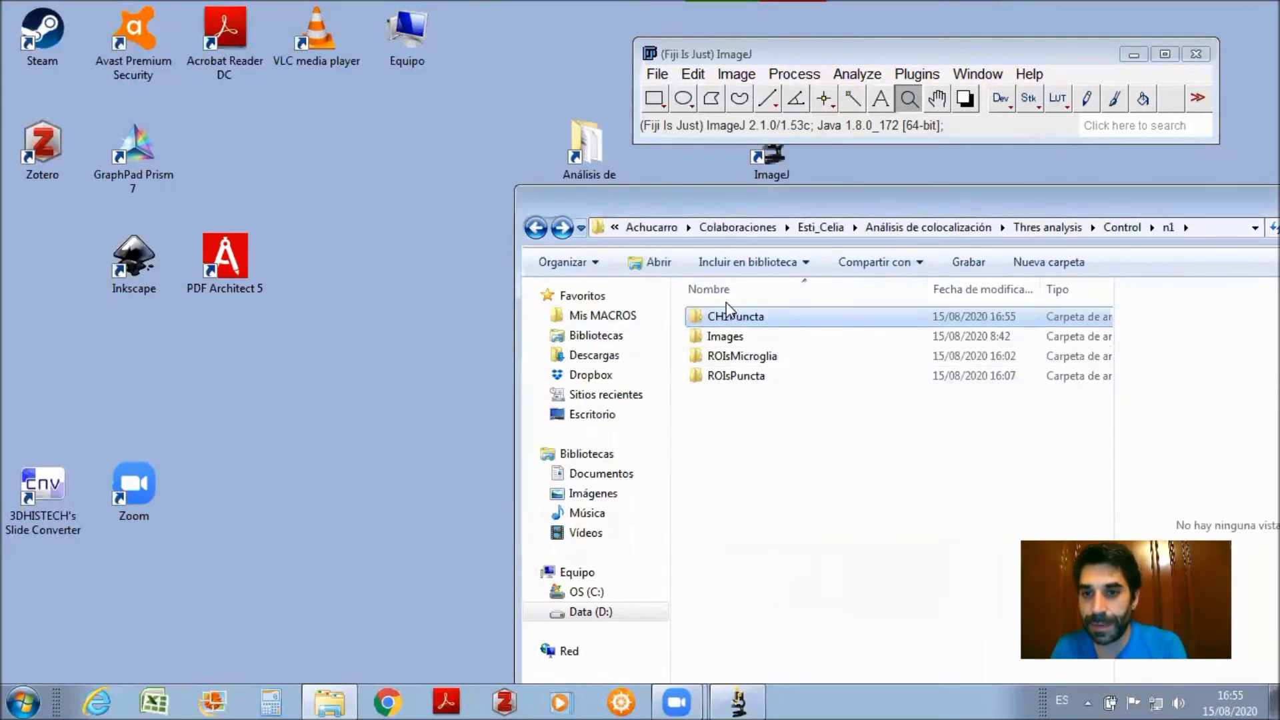
left_click(534, 228)
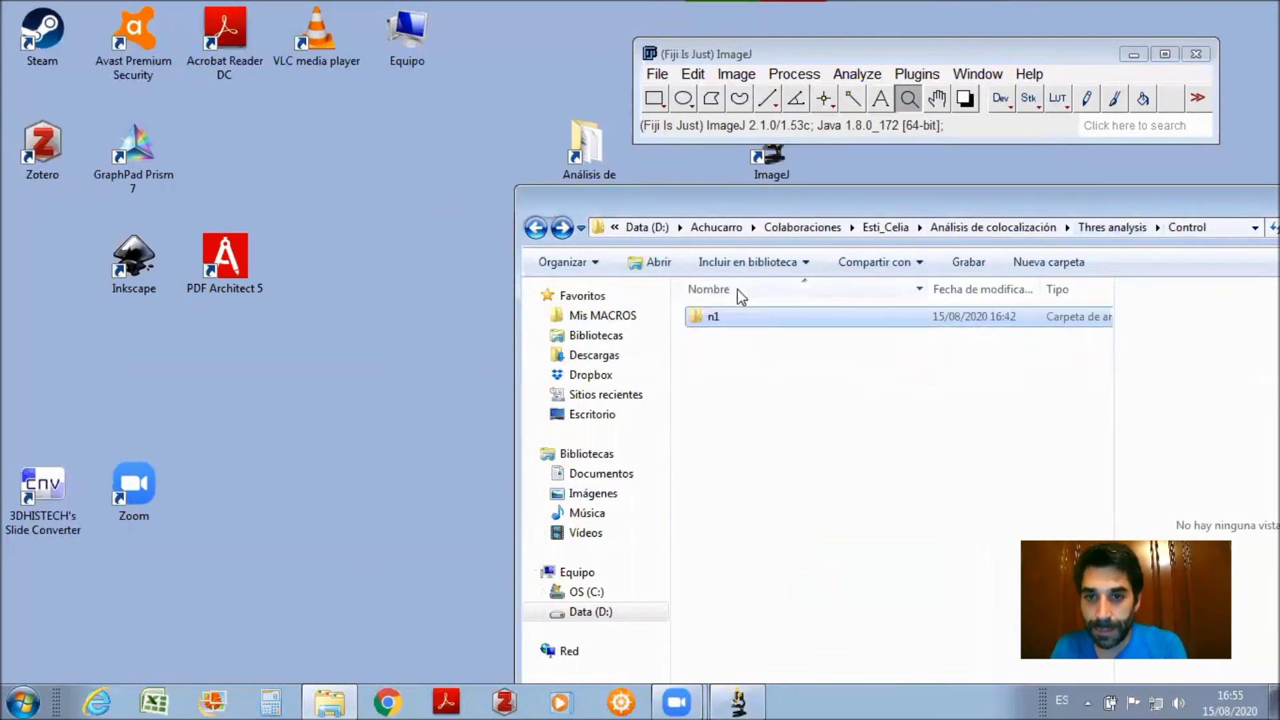
left_click(534, 228)
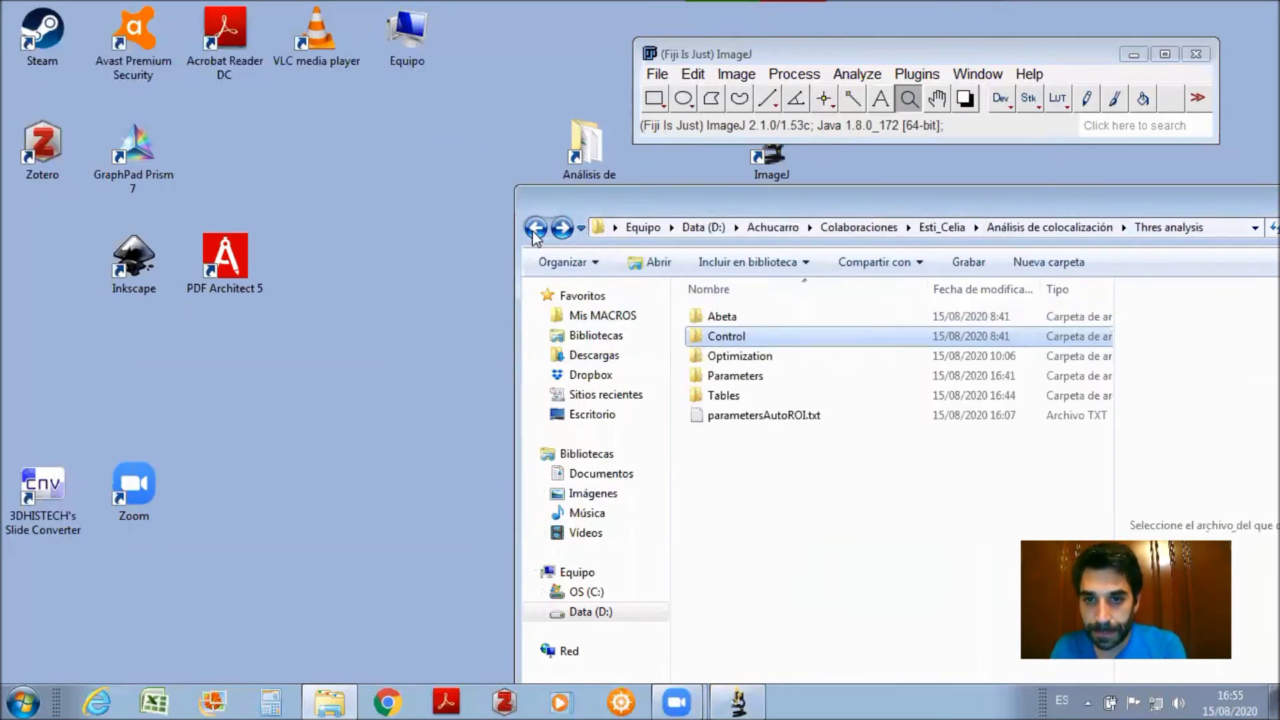
double_click(726, 319)
double_click(724, 320)
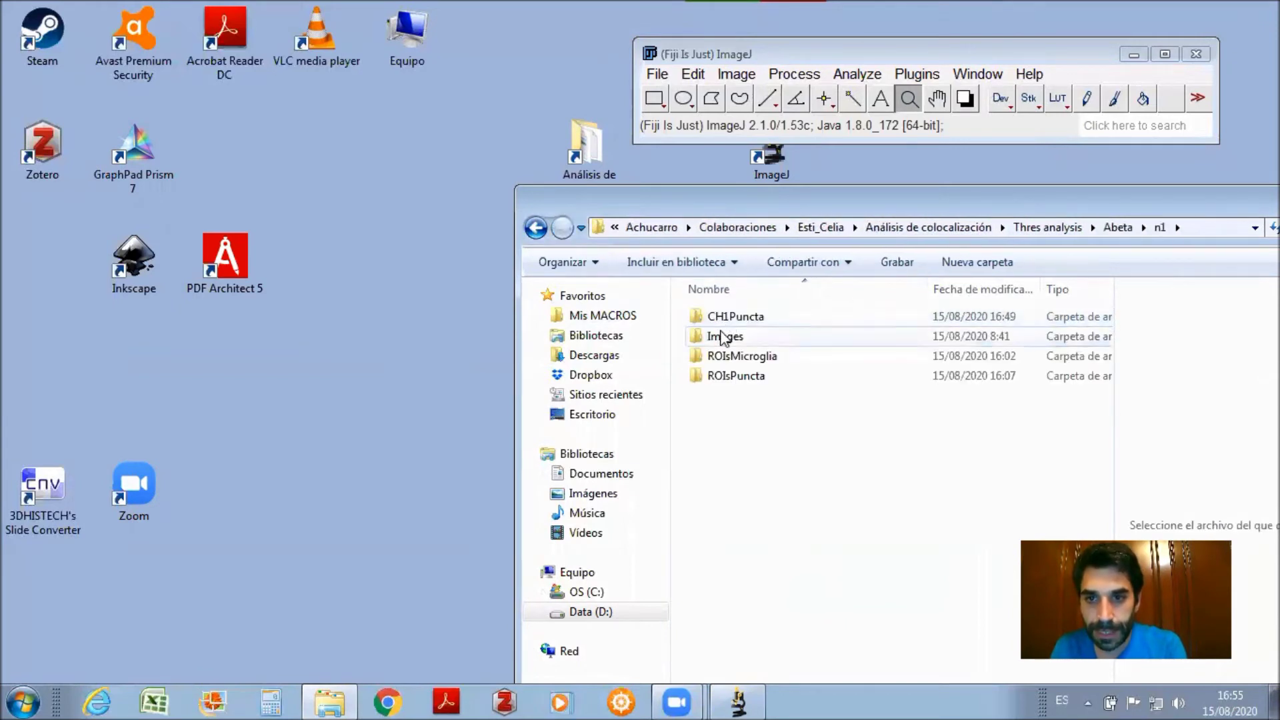
left_click(725, 324)
double_click(725, 323)
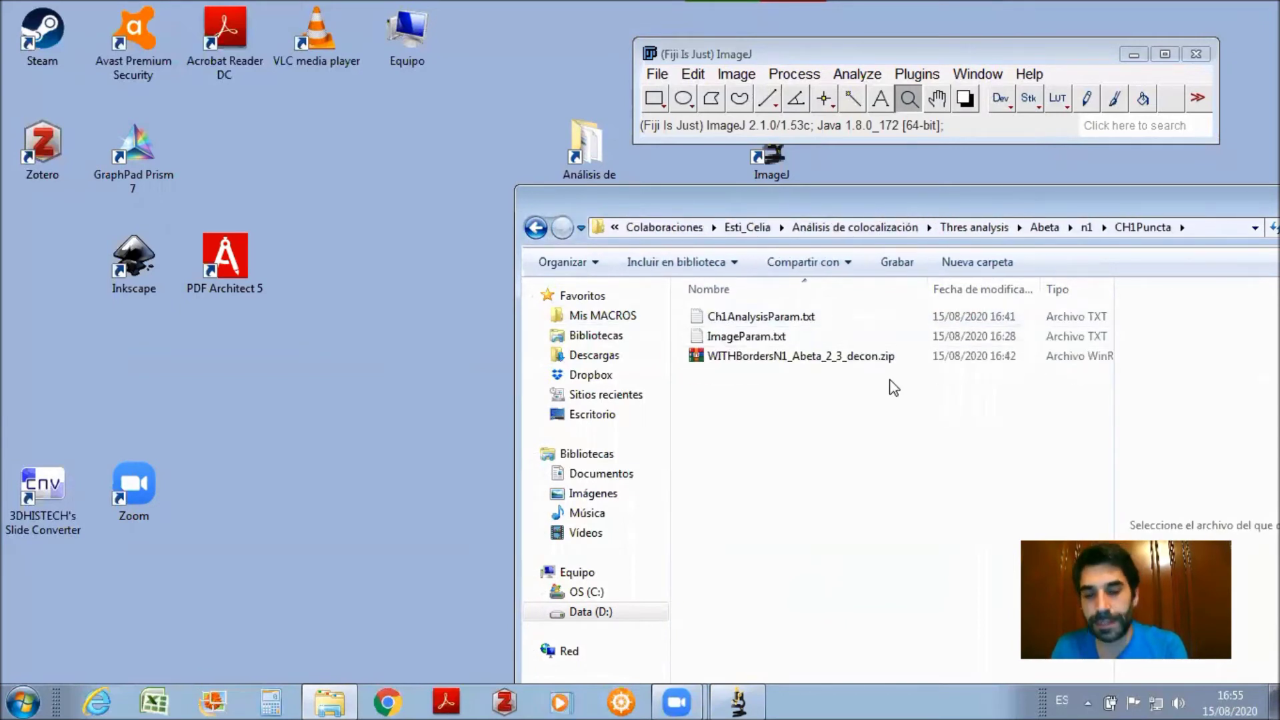
Return to the Thres analysis folder and open the macros folder of Análisis de colocalización in a second window.
left_click(535, 227)
left_click_drag(644, 218, 644, 224)
left_click(328, 701)
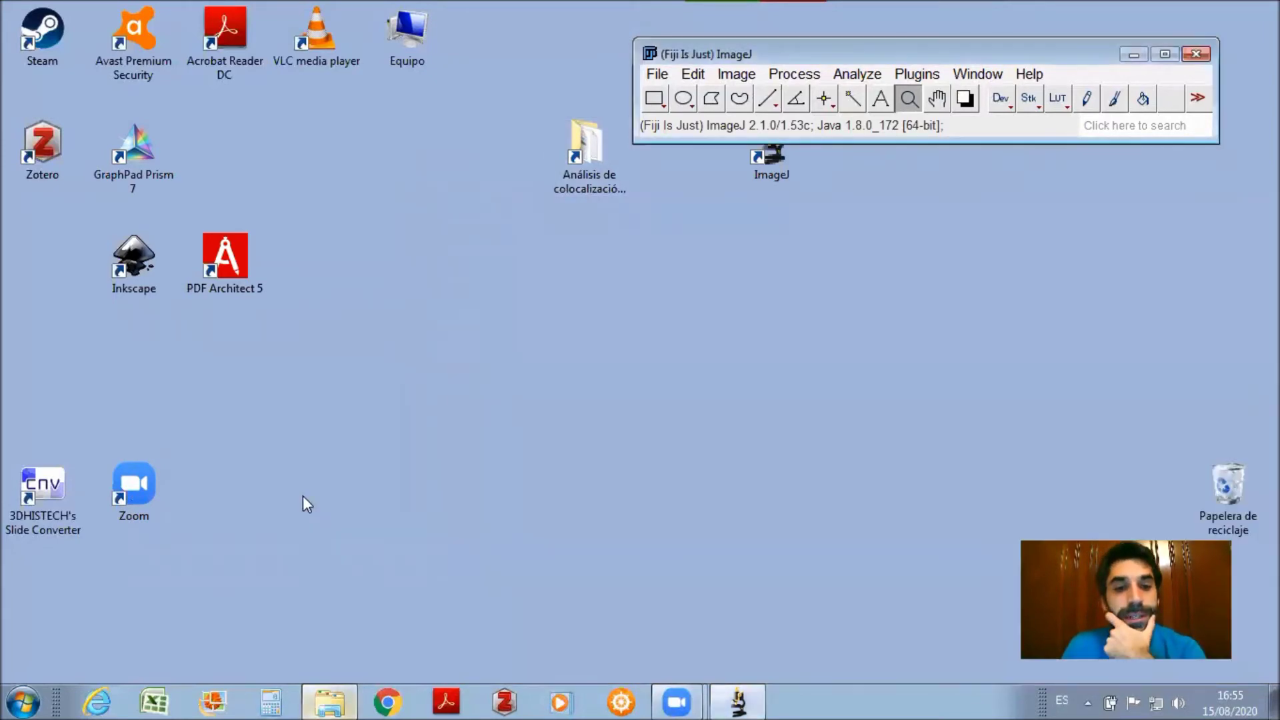
left_click(340, 700)
double_click(594, 150)
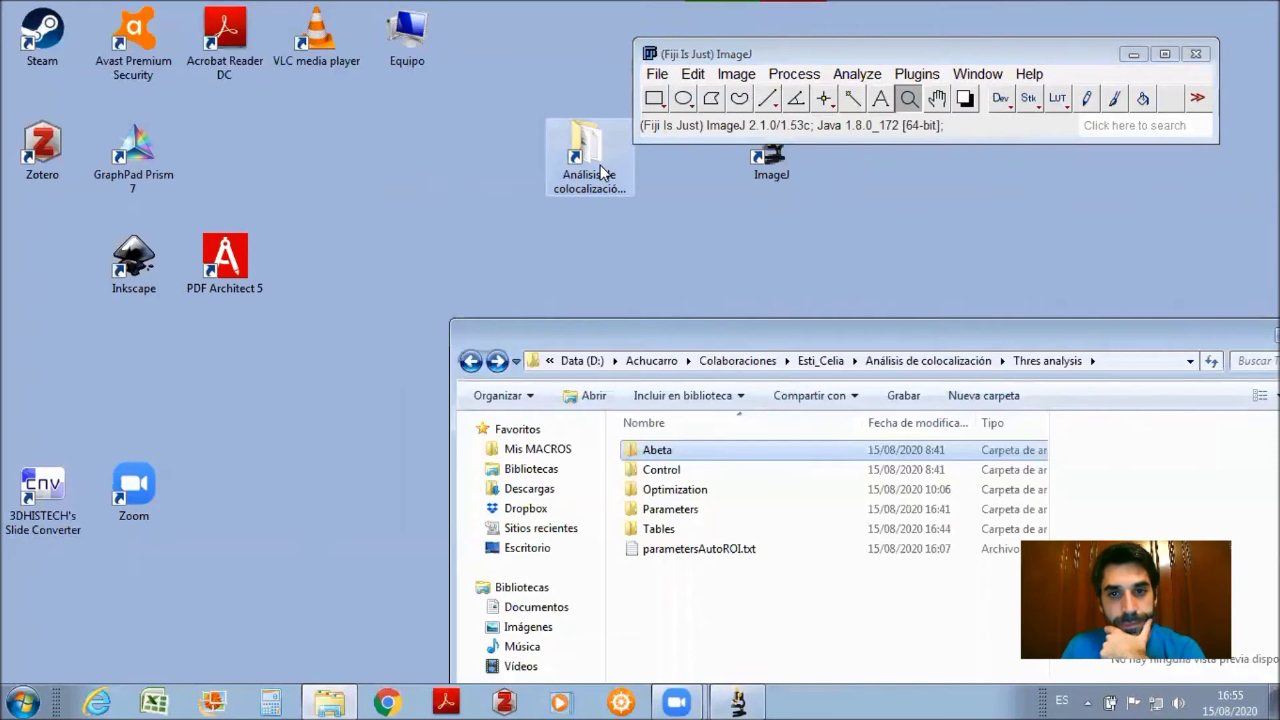
double_click(218, 119)
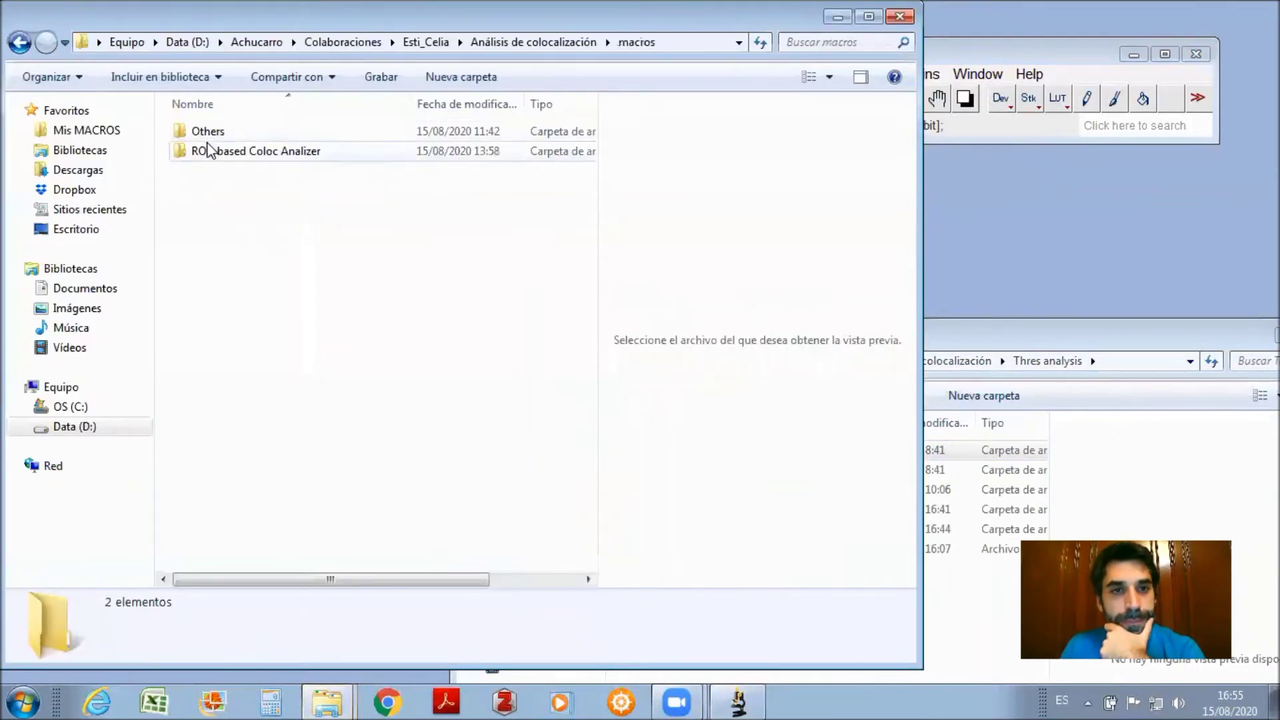
Load Fuse_ZRoisv1.ijm from the ROIs based Coloc Analizer folder into ImageJ and dismiss the error console.
double_click(212, 148)
left_click_drag(226, 172, 1004, 120)
left_click(640, 359)
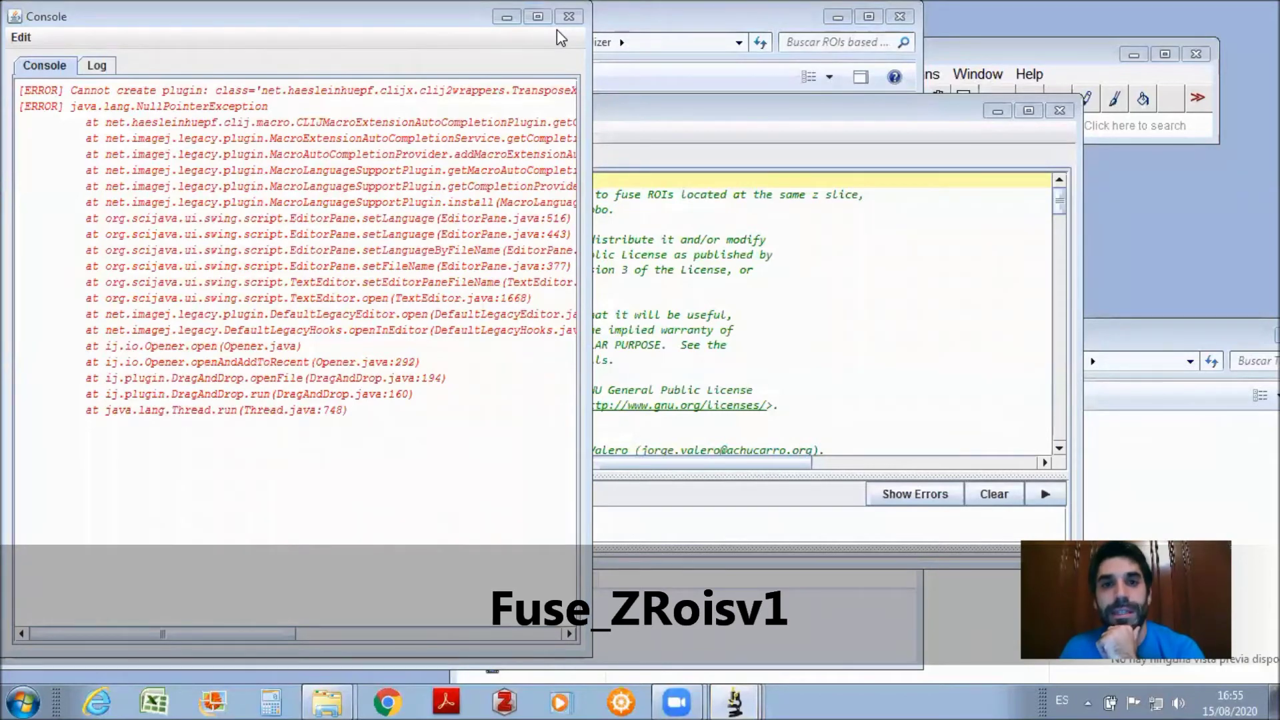
left_click(569, 16)
left_click_drag(573, 108, 702, 130)
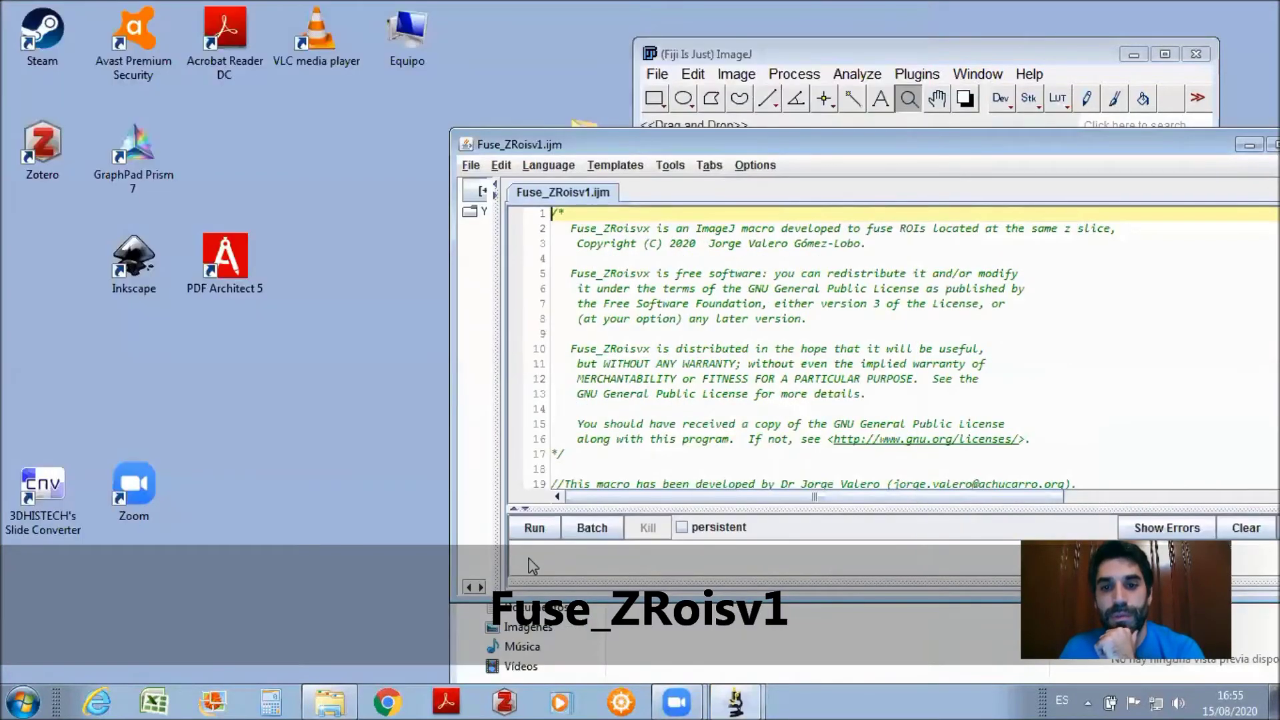
Run the Fuse_ZRoisv1 macro, accept its licence notice and choose Thres analysis as the general directory.
left_click(534, 527)
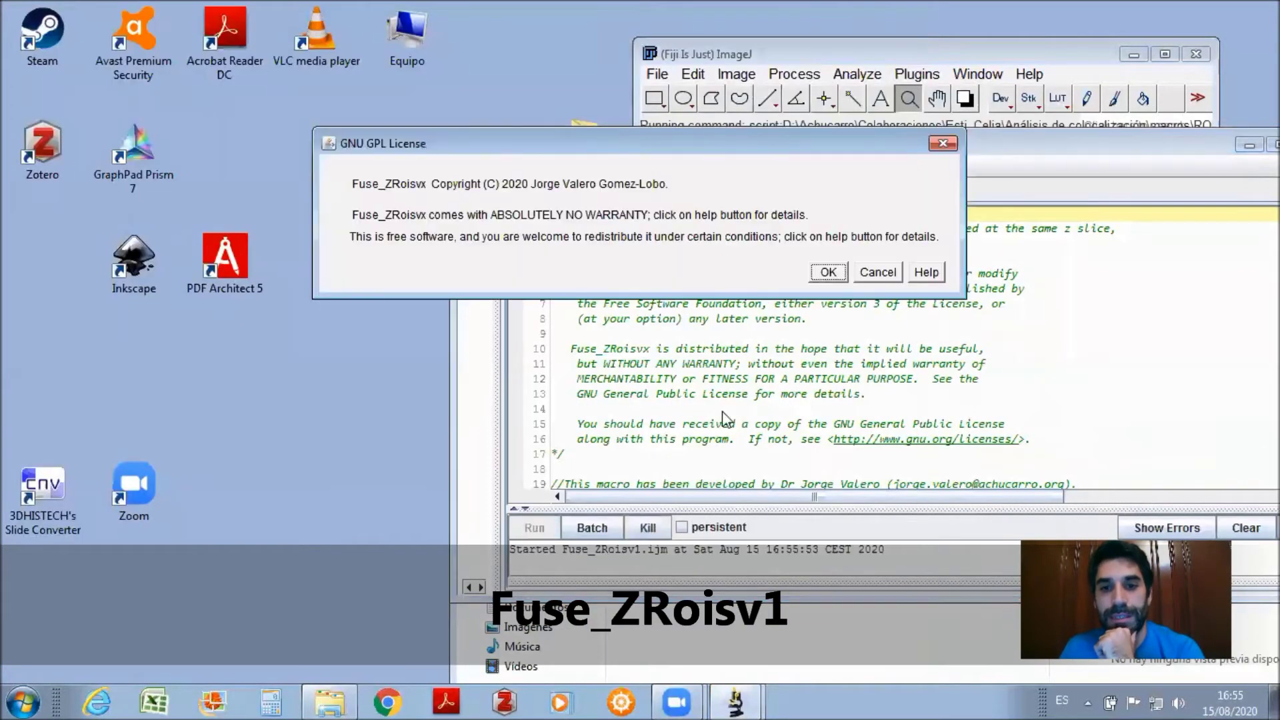
left_click(820, 276)
left_click(490, 242)
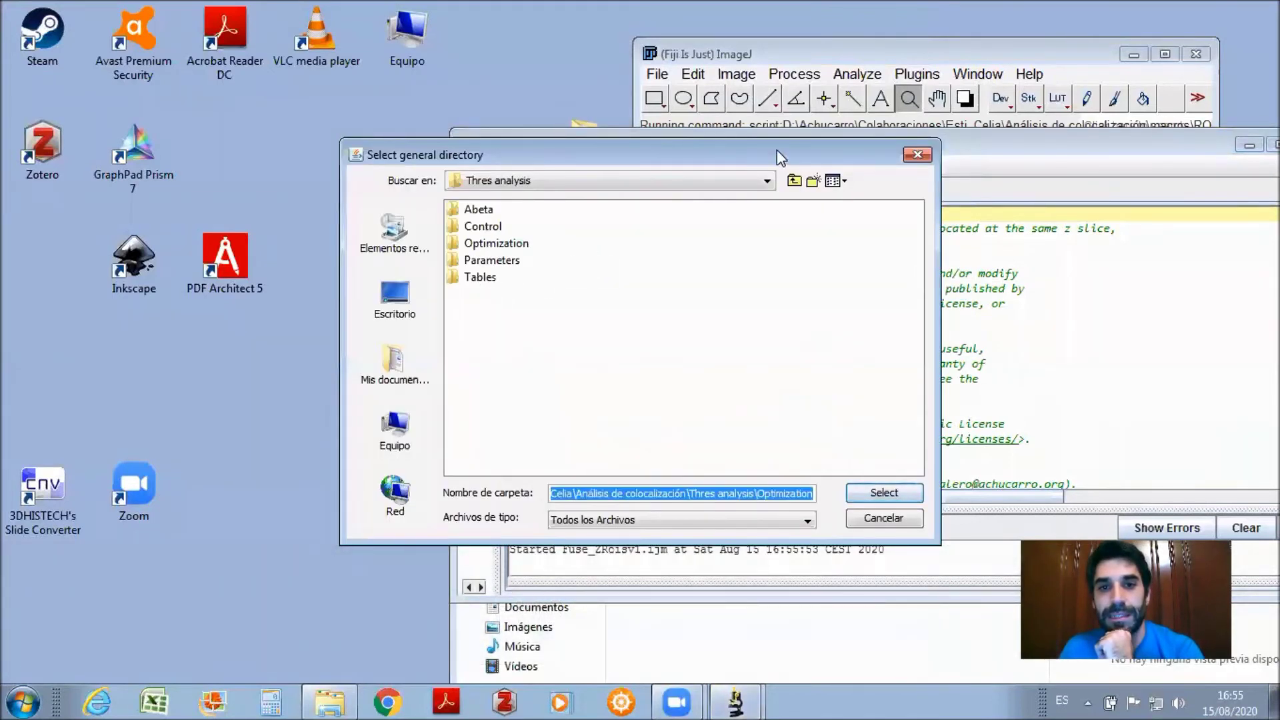
left_click(795, 182)
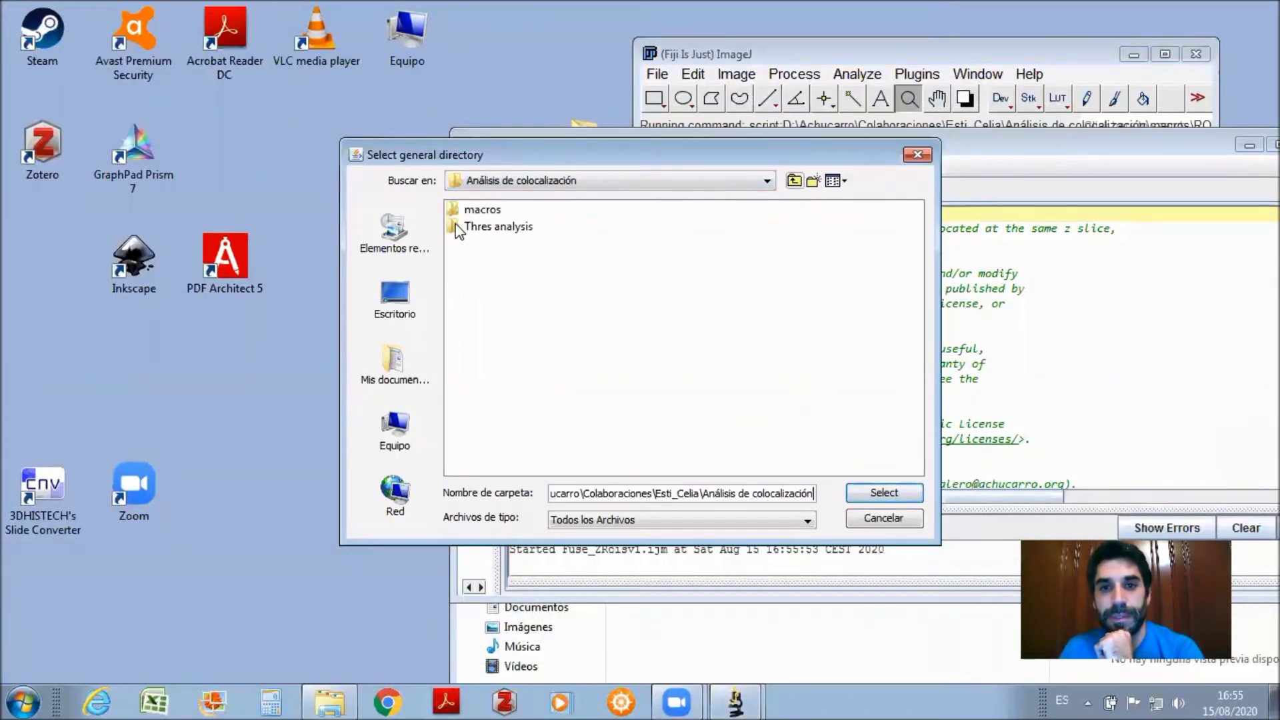
left_click(479, 226)
left_click(885, 494)
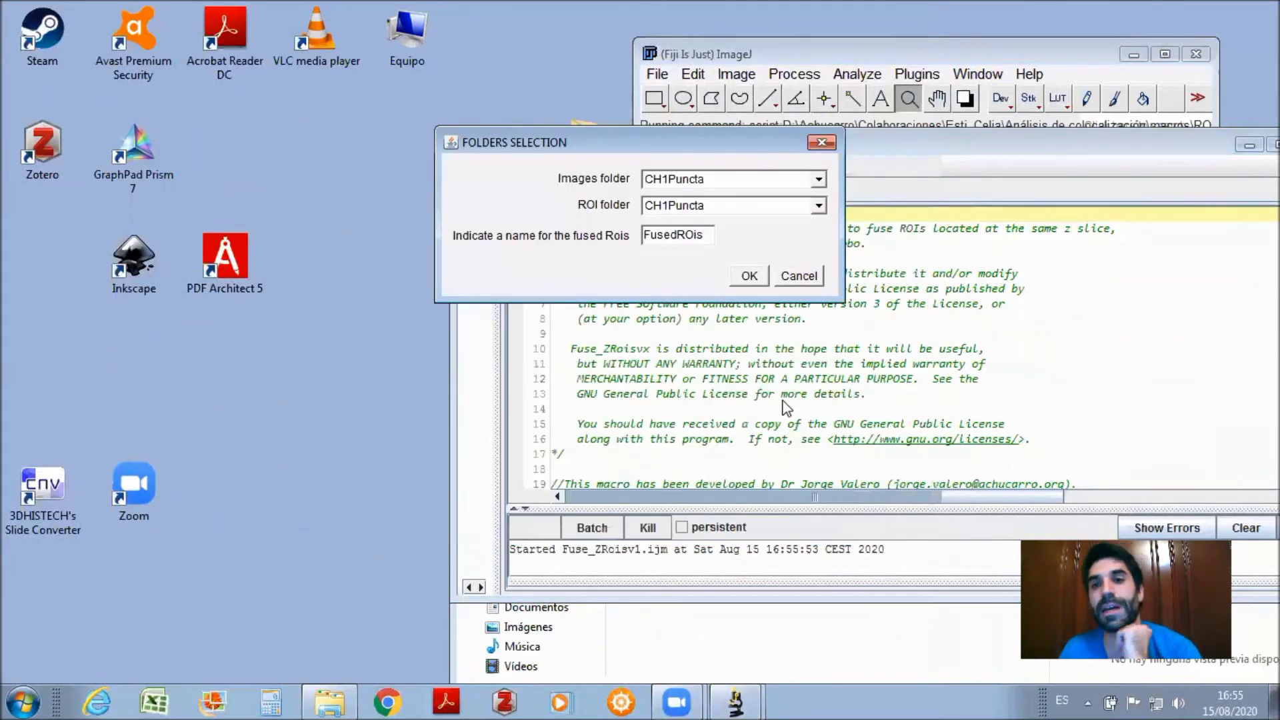
Set the images folder to Images, keep CH1Puncta as ROI folder and FusedROis as the fused ROIs name, and start the fusion.
left_click(723, 179)
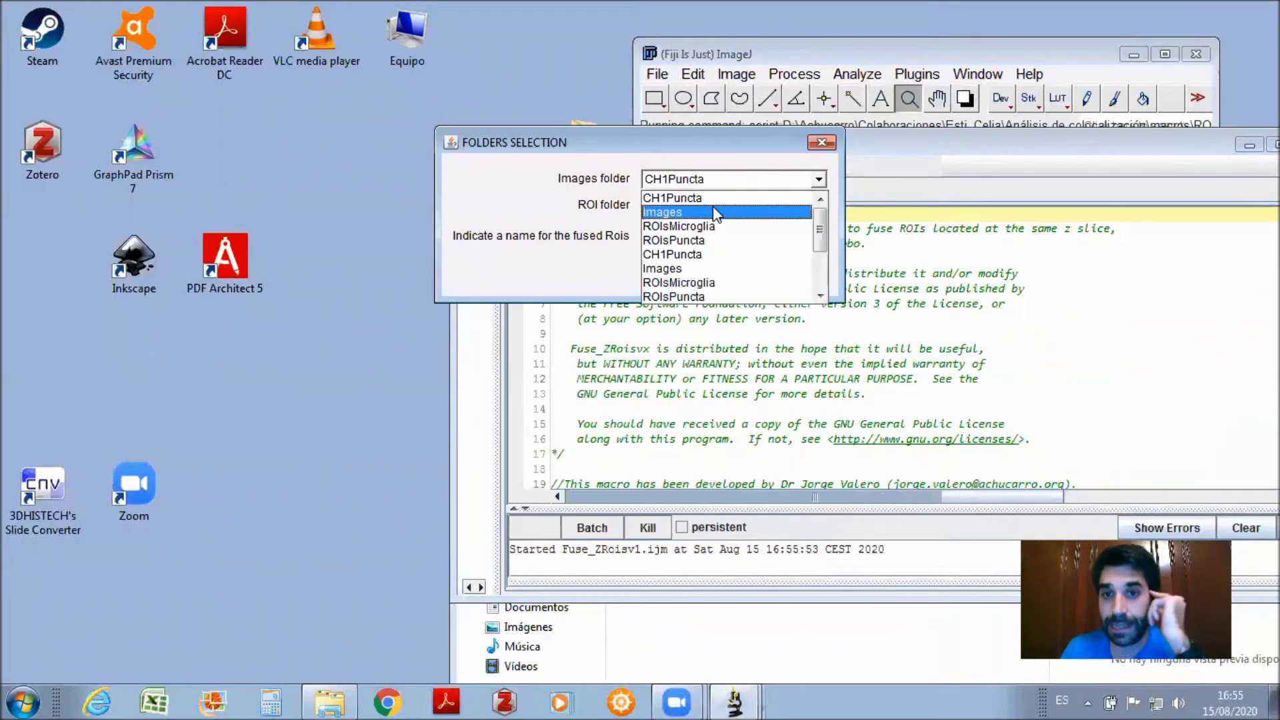
left_click(716, 213)
left_click(715, 206)
left_click(717, 208)
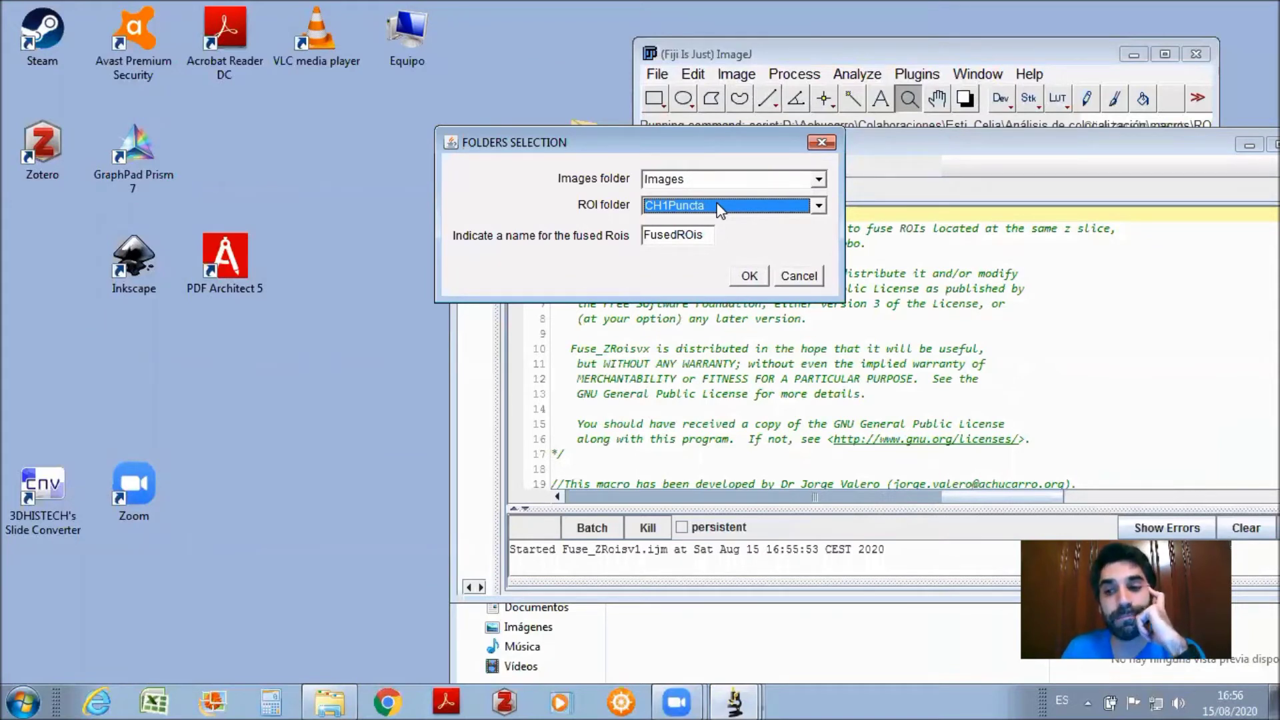
double_click(687, 234)
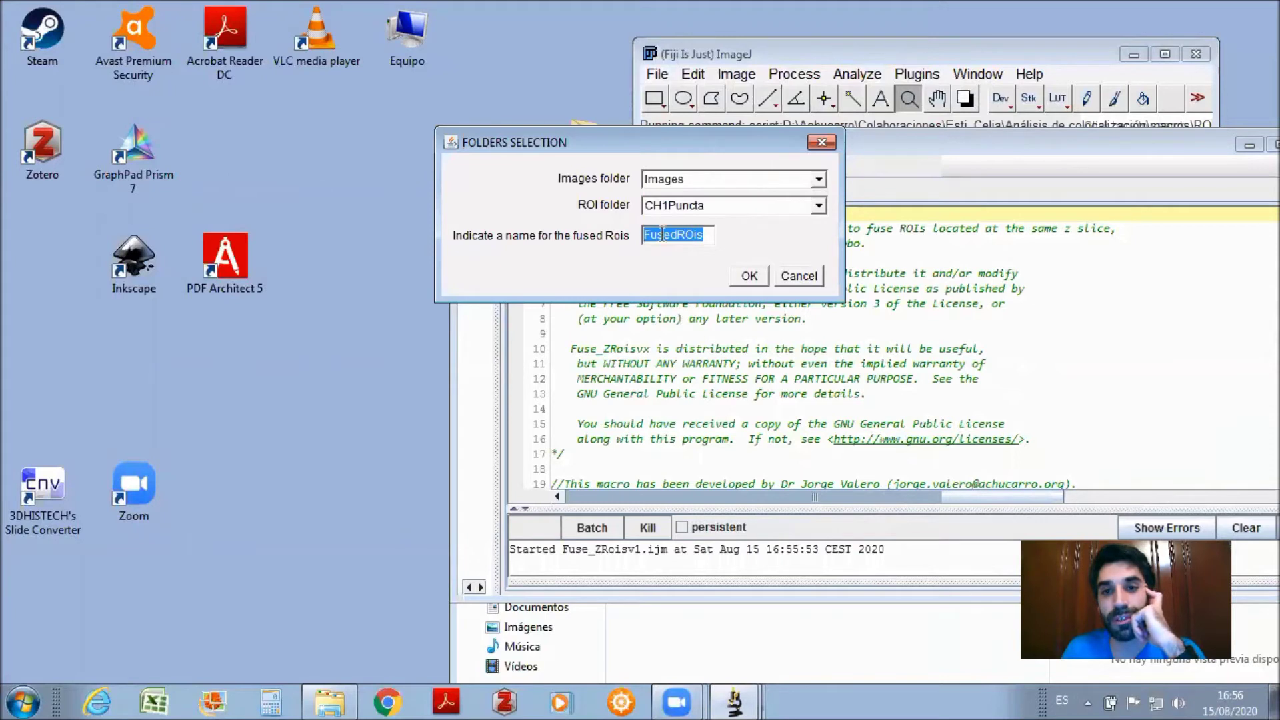
left_click(751, 277)
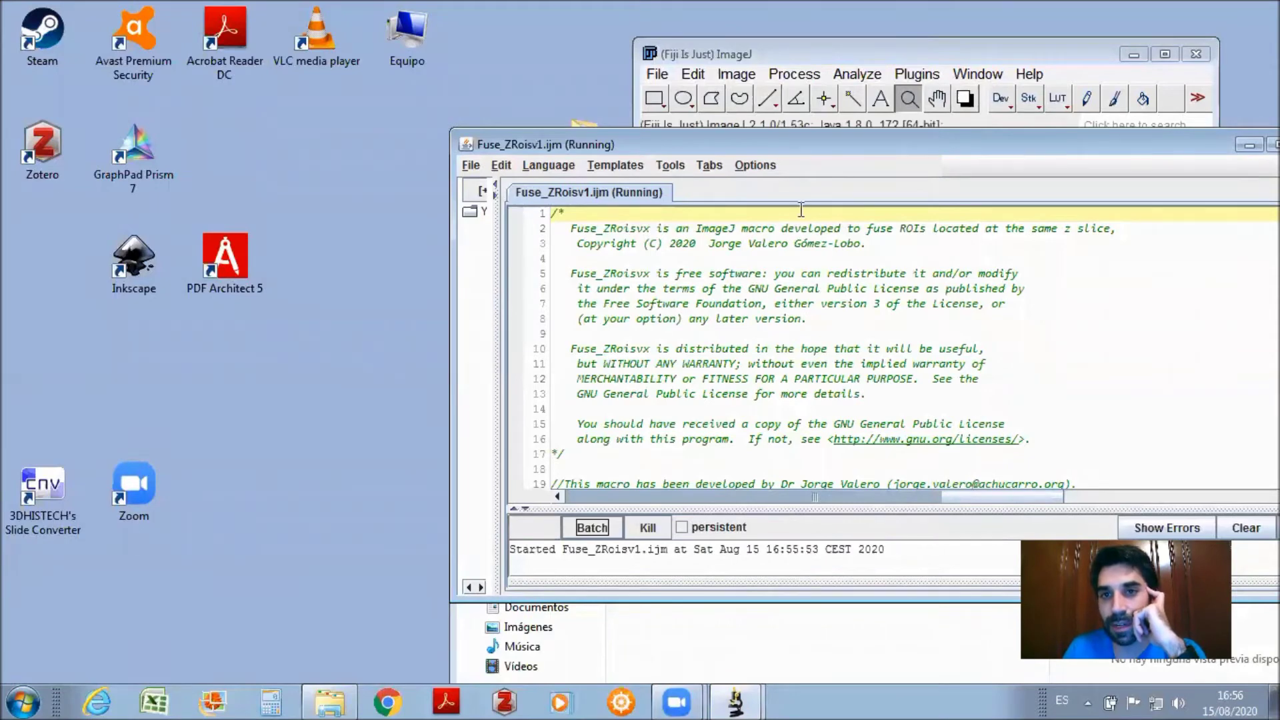
Check the contents of the FusedROis folder in Abeta's n1.
left_click_drag(791, 146, 593, 200)
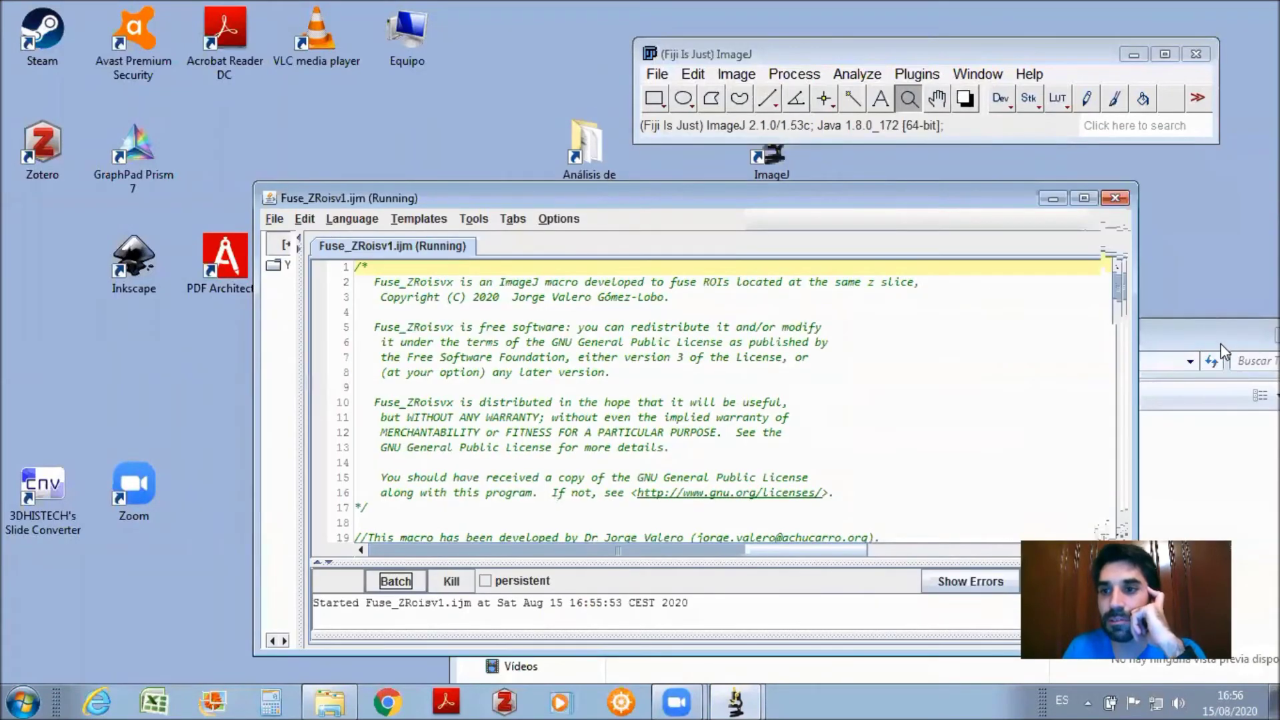
left_click(1240, 359)
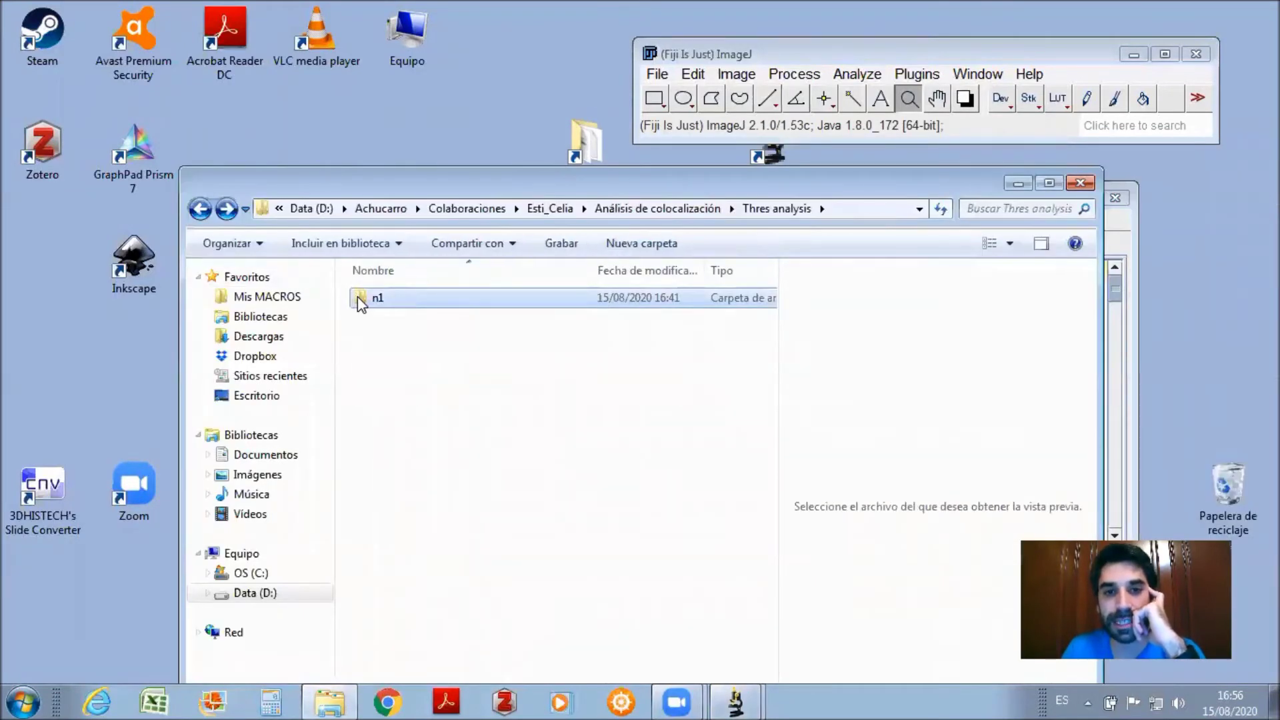
double_click(360, 304)
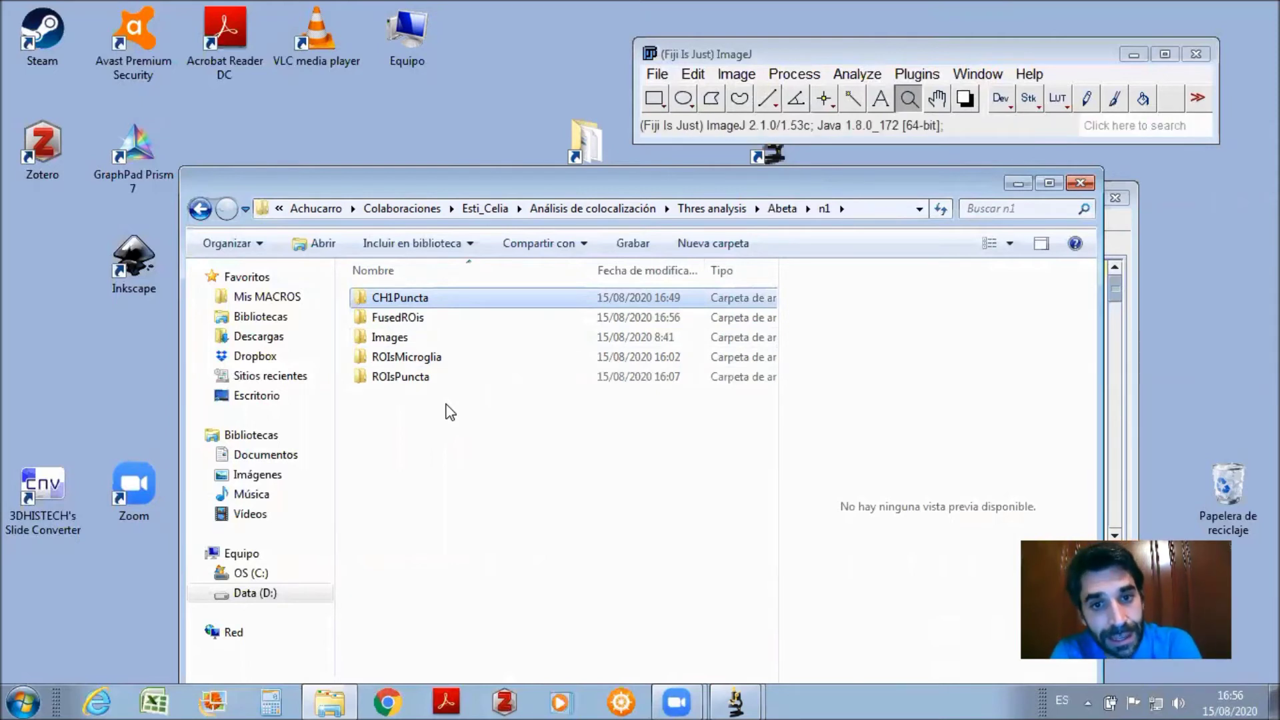
double_click(410, 318)
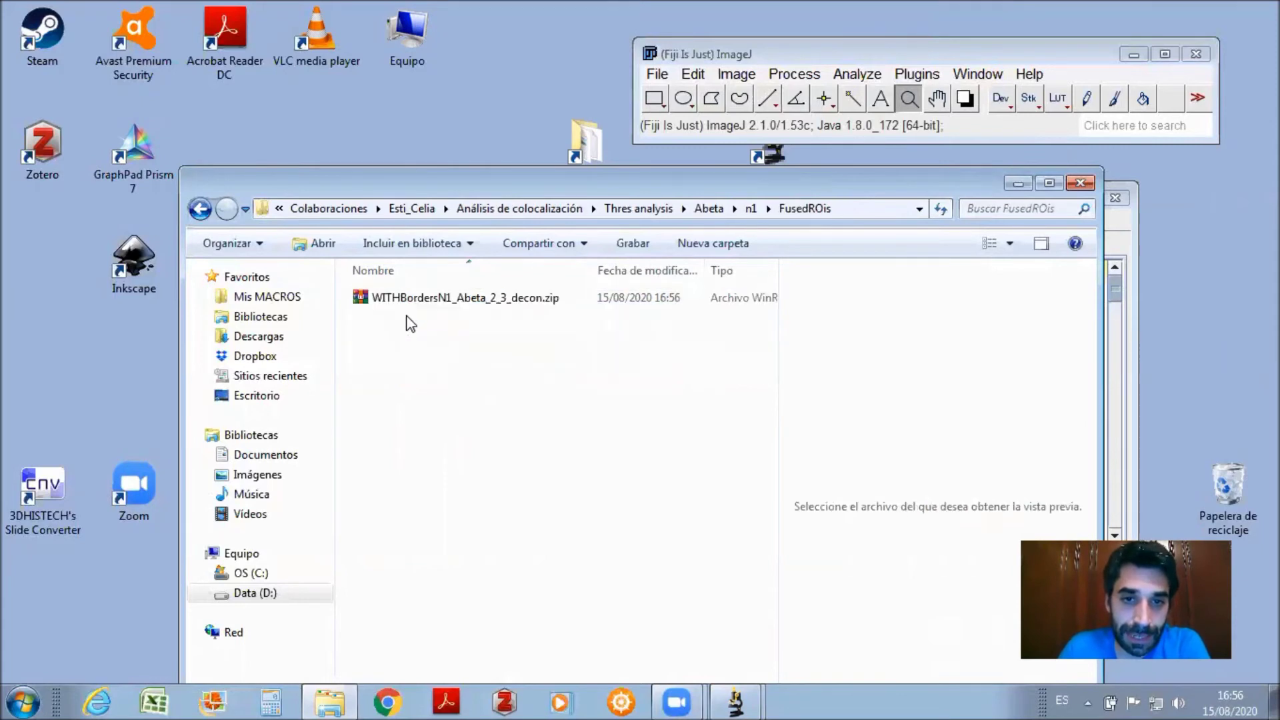
Go back to Thres analysis and check the contents of the FusedROis folder in Control's n1.
left_click(200, 210)
left_click(200, 210)
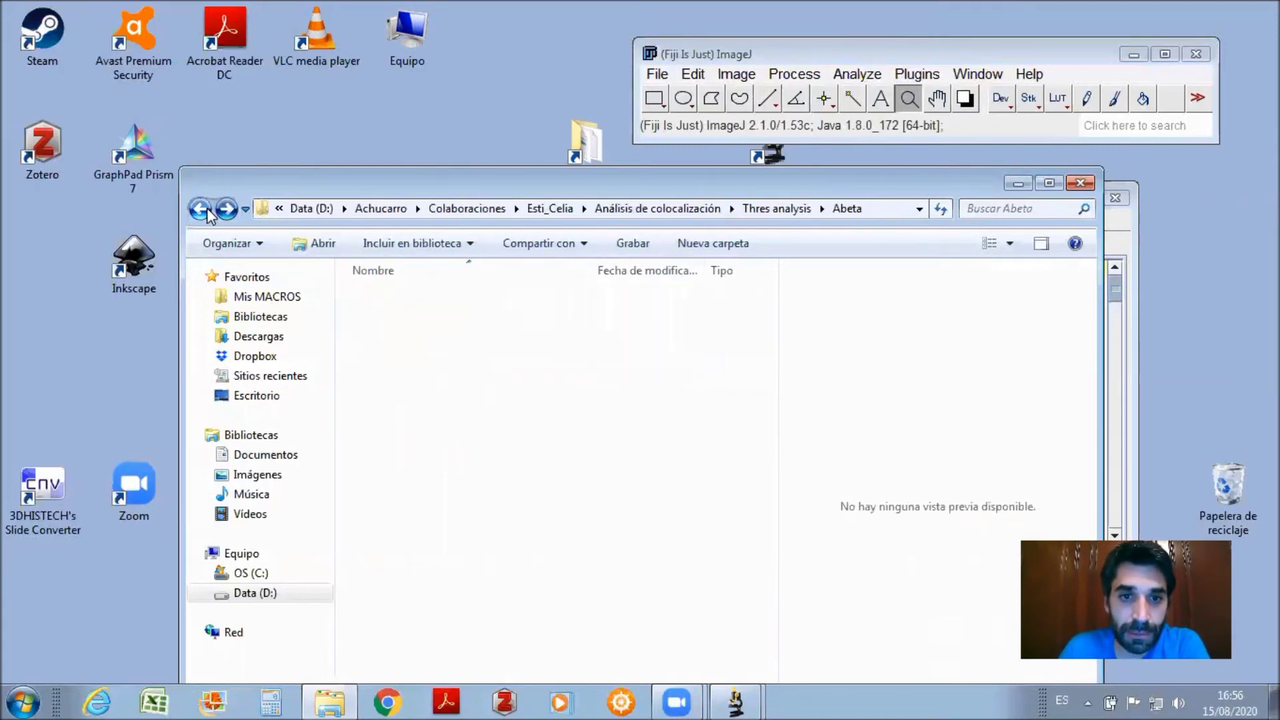
left_click(200, 210)
double_click(391, 317)
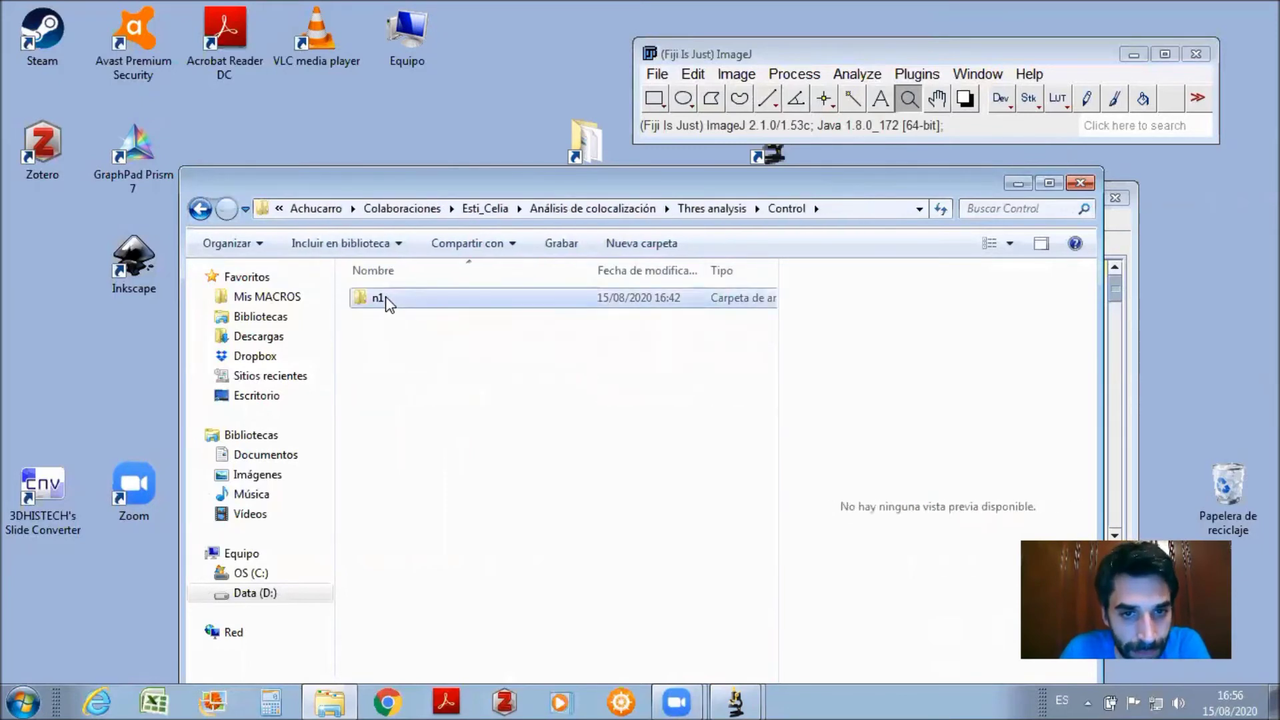
double_click(384, 298)
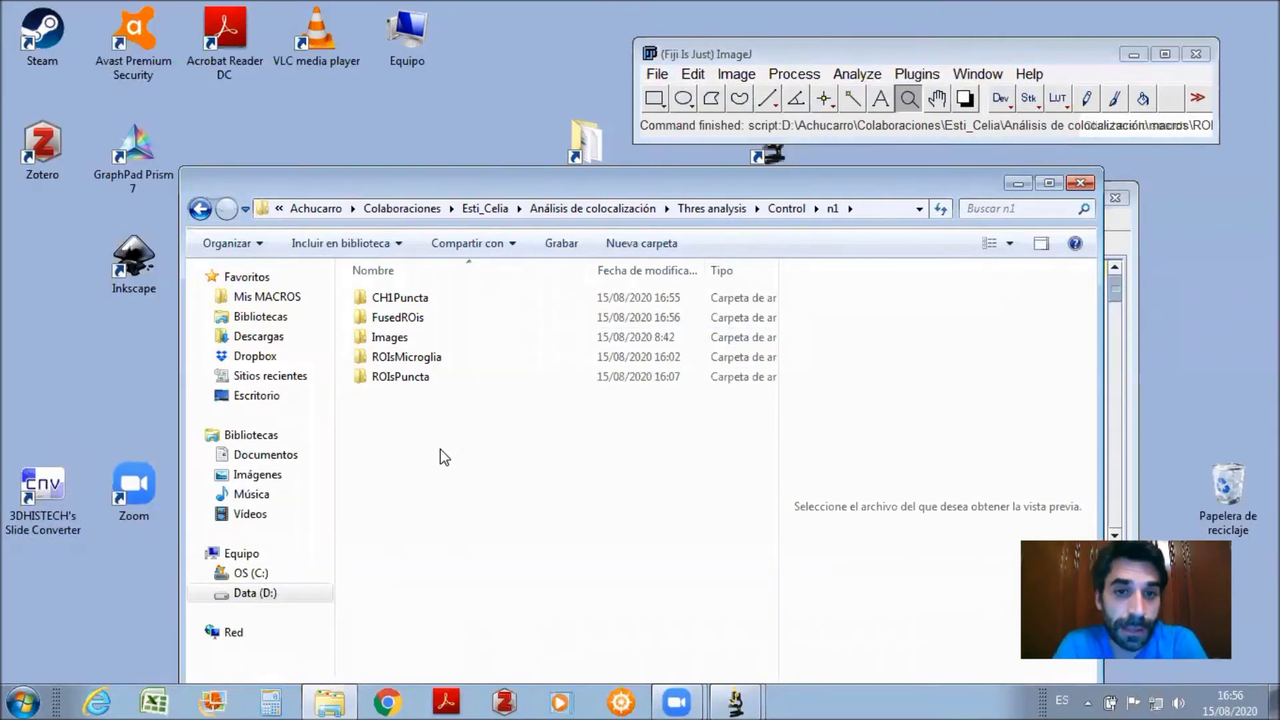
left_click(400, 297)
left_click(402, 319)
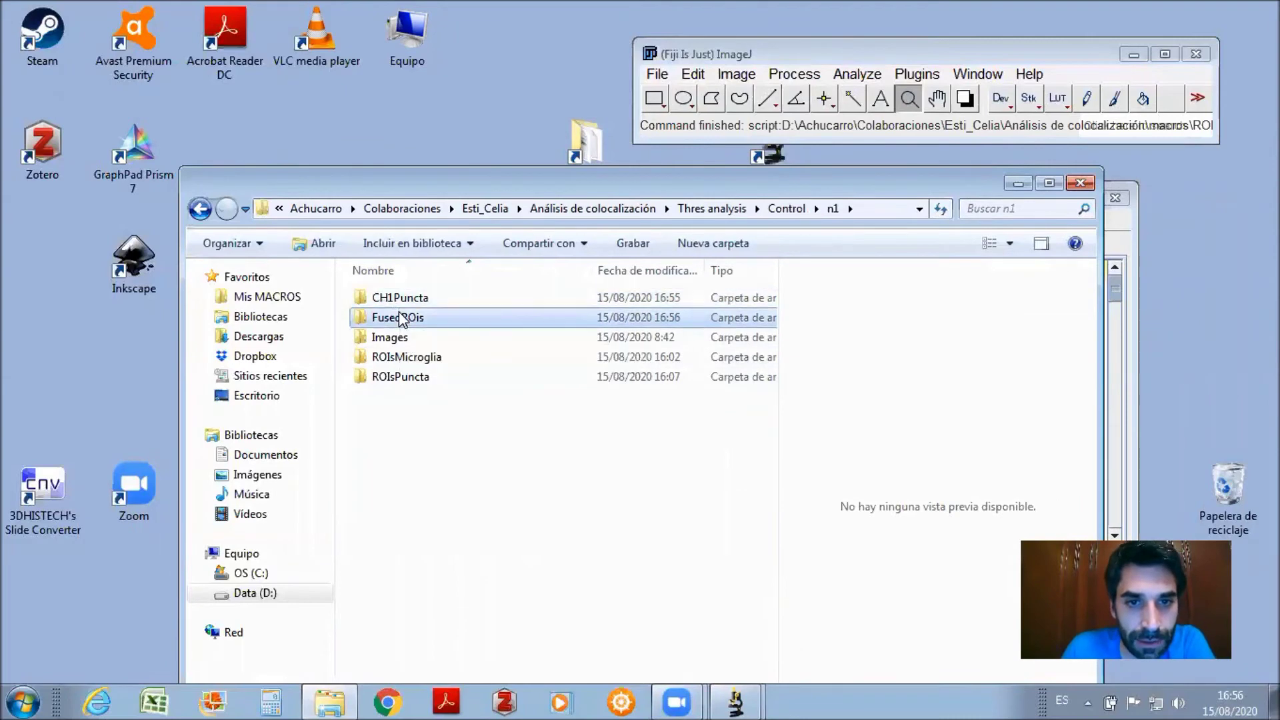
double_click(402, 319)
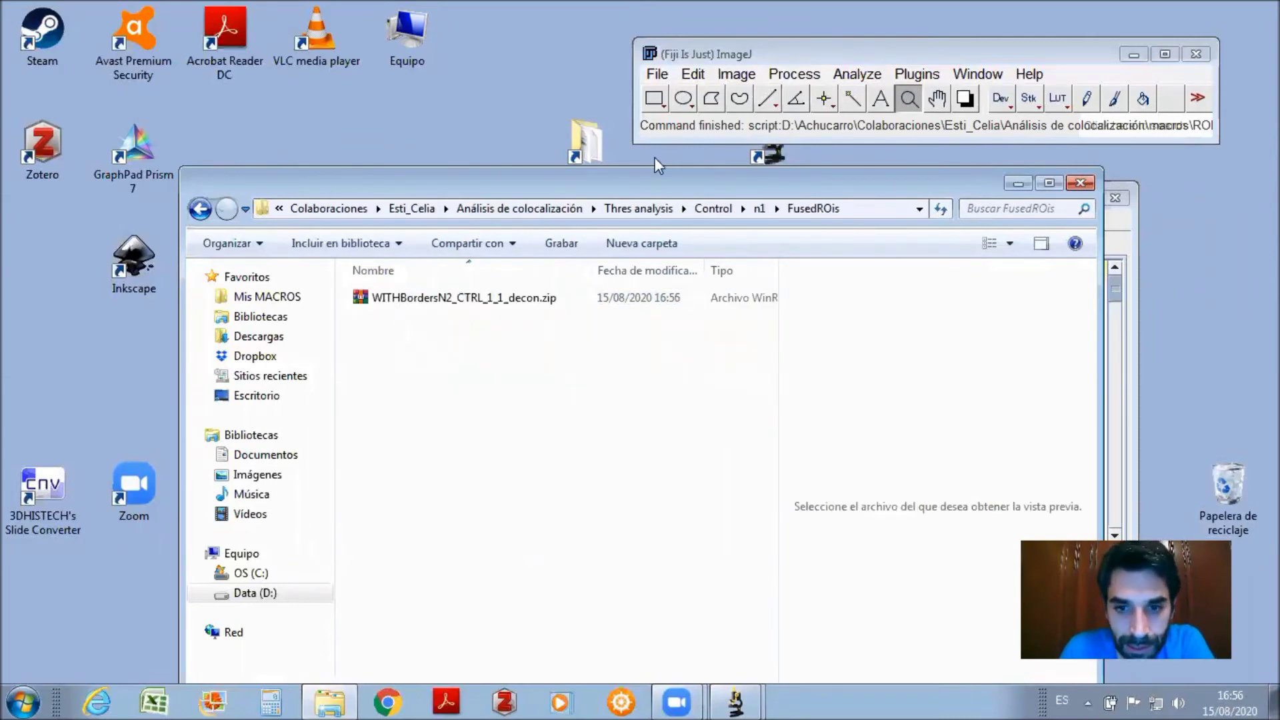
Close the Fuse_ZRoisv1 macro editor and return to Control's n1 folder.
left_click_drag(660, 175, 1070, 152)
left_click_drag(490, 203, 349, 201)
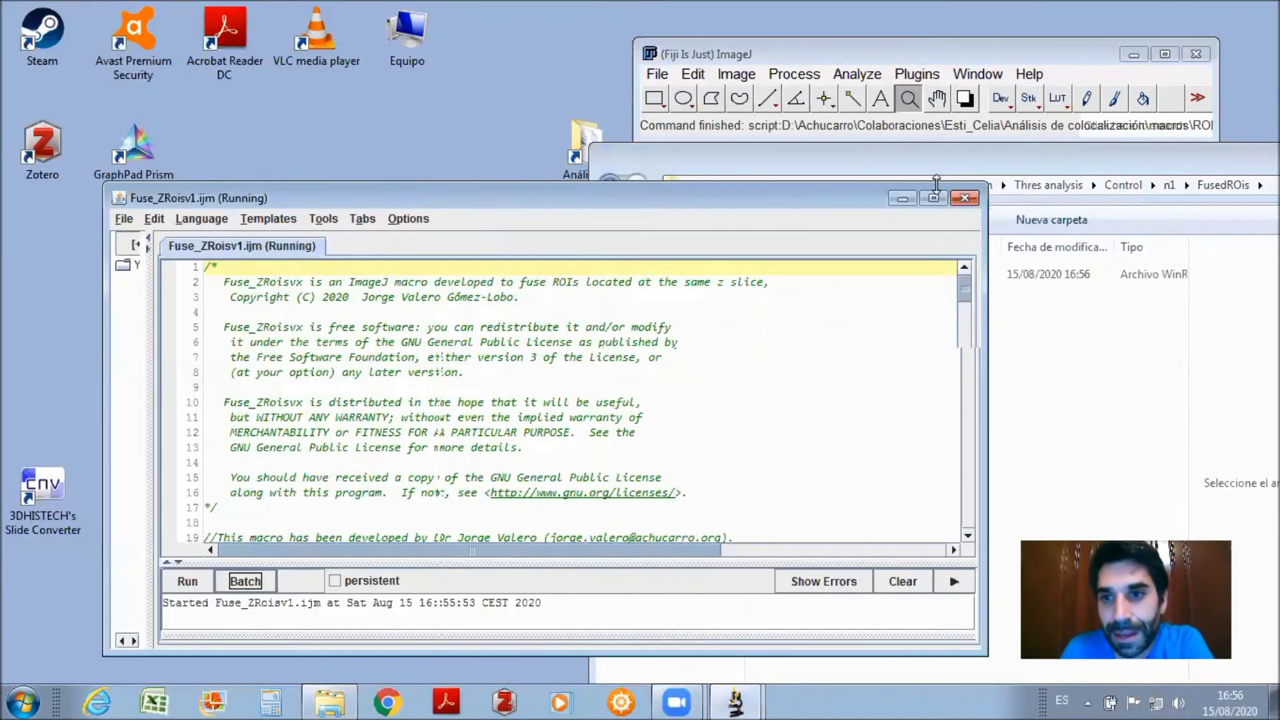
left_click(964, 198)
left_click_drag(734, 157, 636, 237)
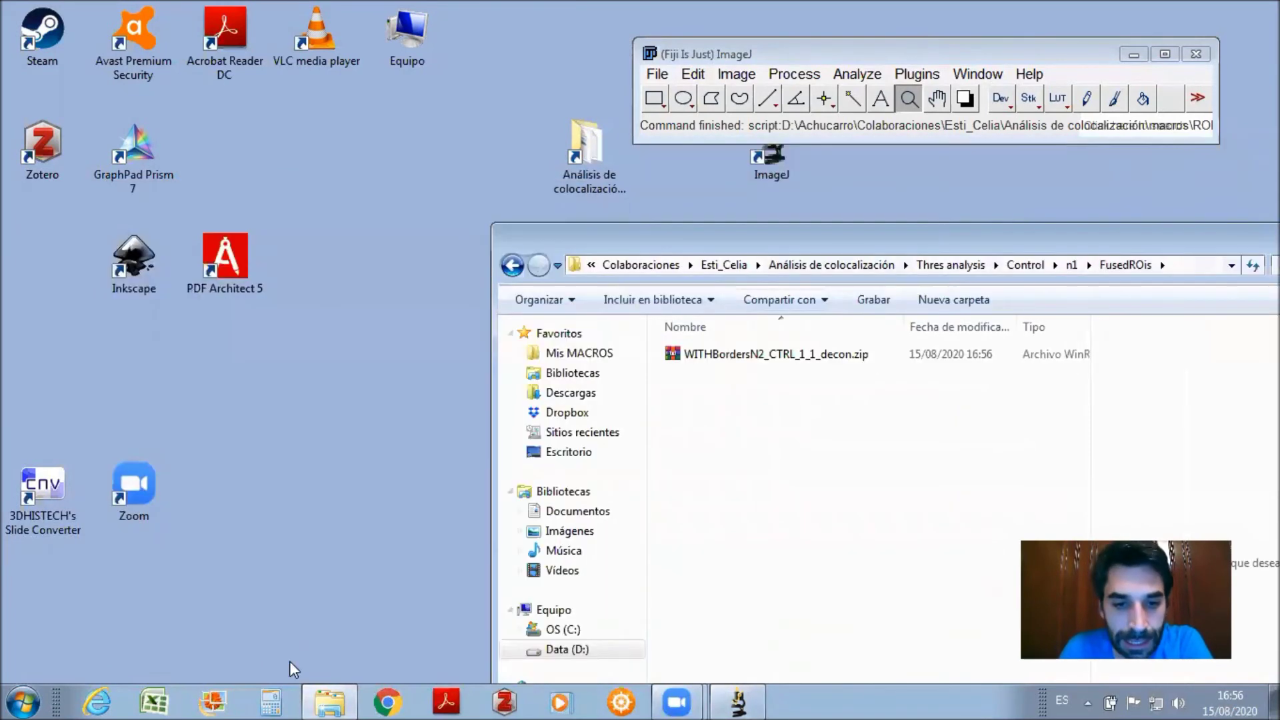
left_click(329, 703)
left_click(329, 703)
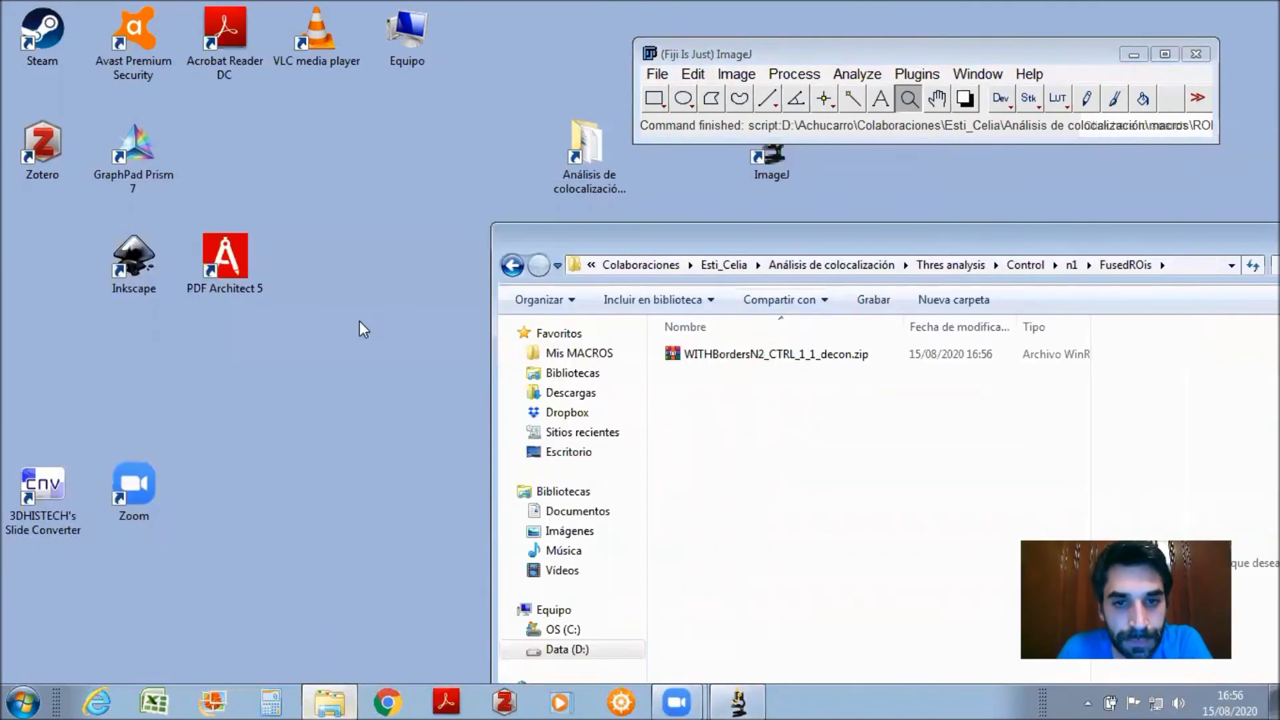
left_click(512, 266)
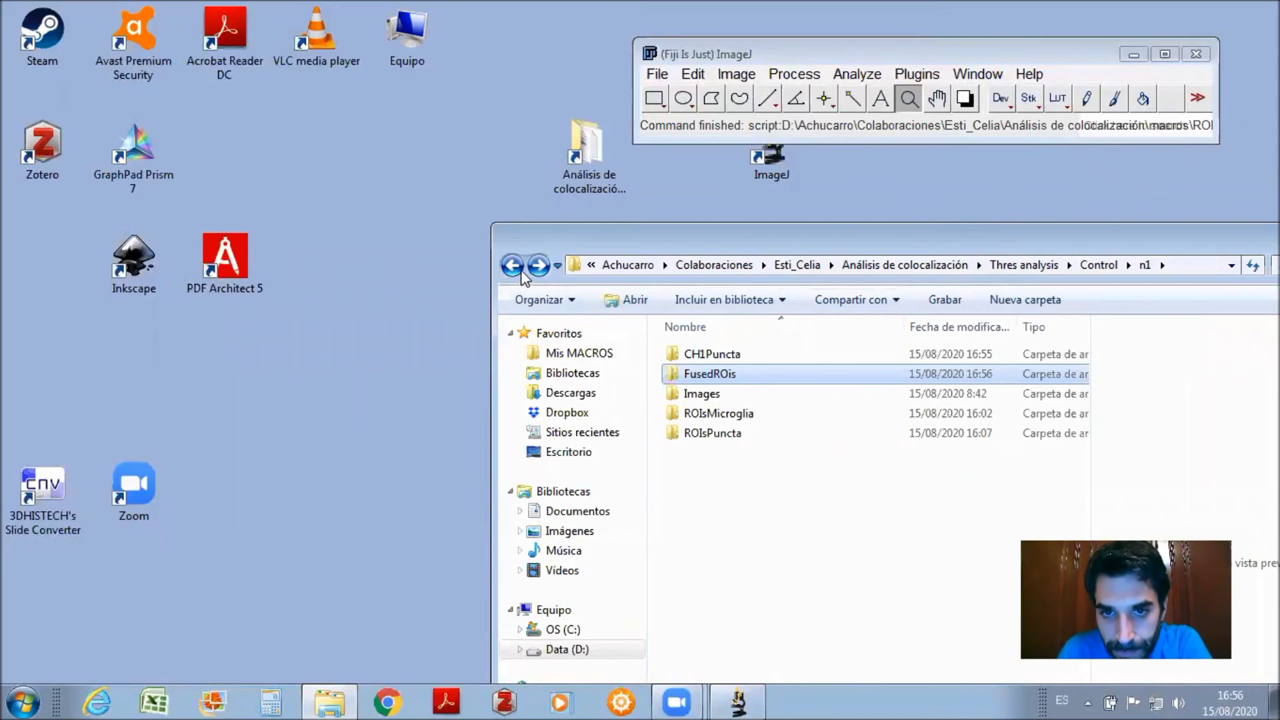
Open the ROIs based Coloc Analizer folder inside macros and load ROIs_PerColoc_Analizer.ijm into ImageJ.
double_click(600, 167)
left_click(228, 118)
left_click(228, 116)
double_click(177, 119)
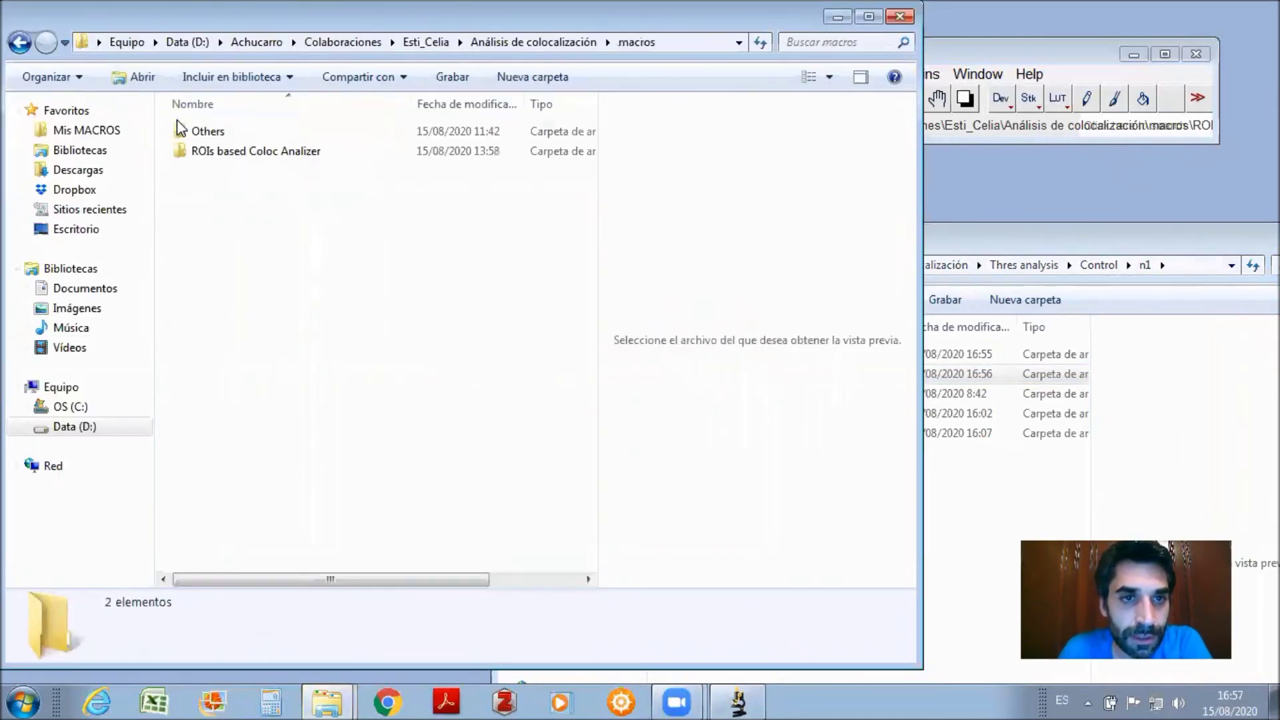
double_click(224, 156)
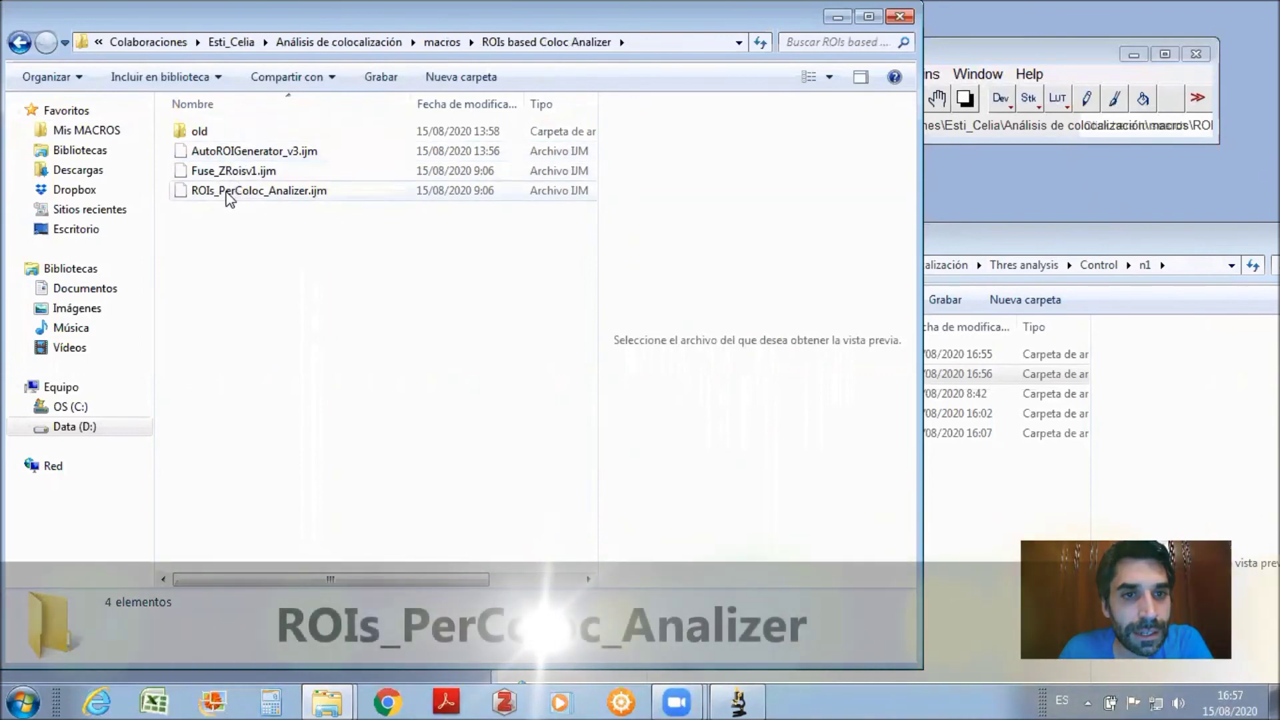
left_click(223, 191)
left_click_drag(773, 208, 960, 100)
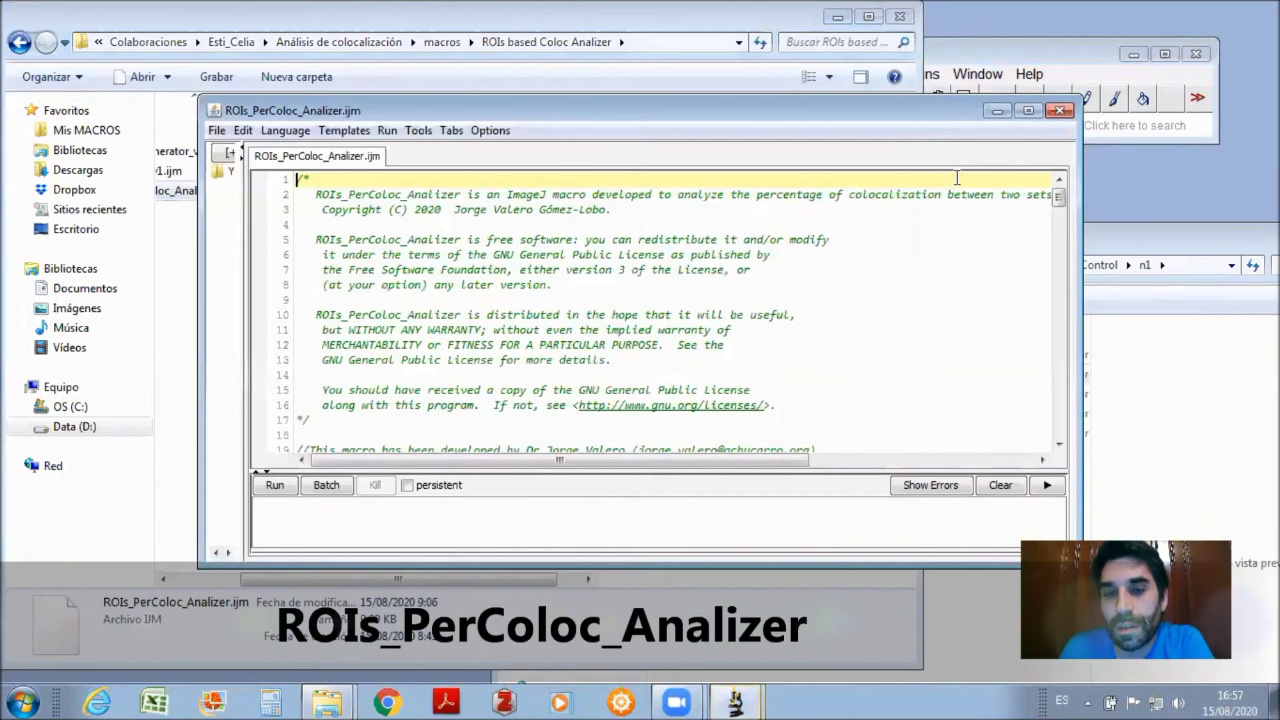
Run the ROIs_PerColoc_Analizer macro, accept its licence notice and select Thres analysis as the general directory.
left_click(275, 485)
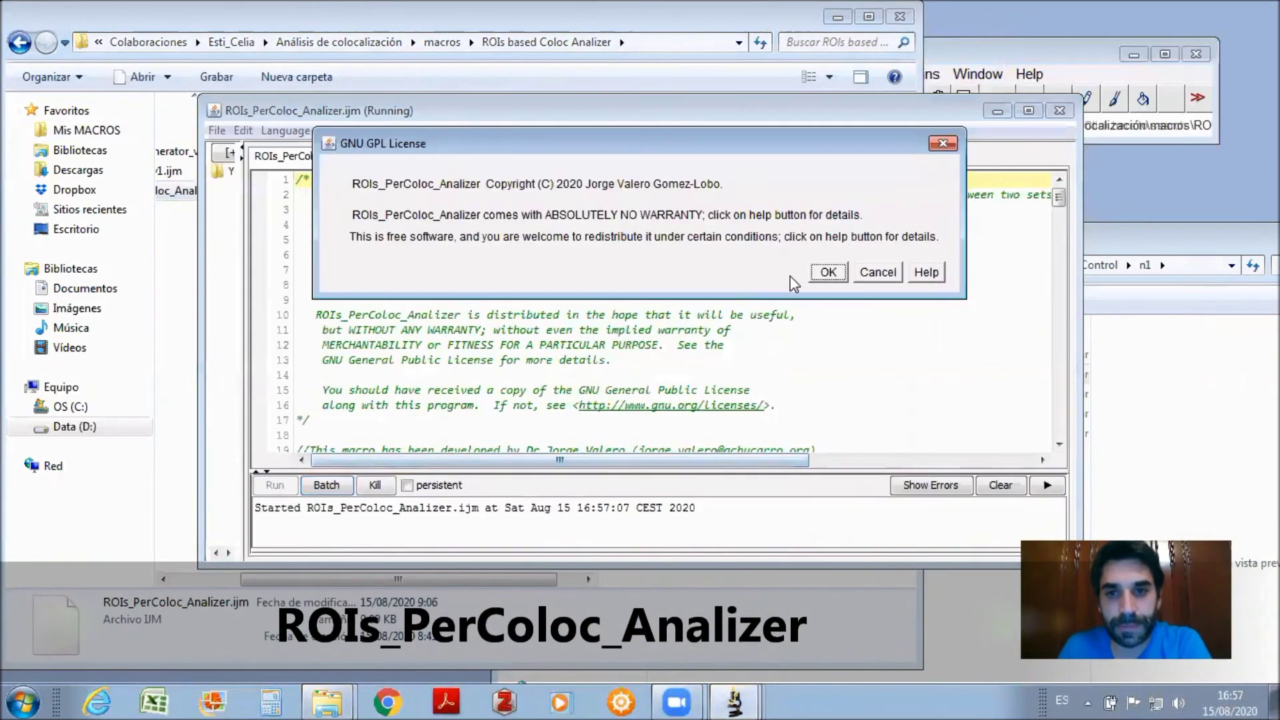
left_click(824, 271)
left_click(489, 229)
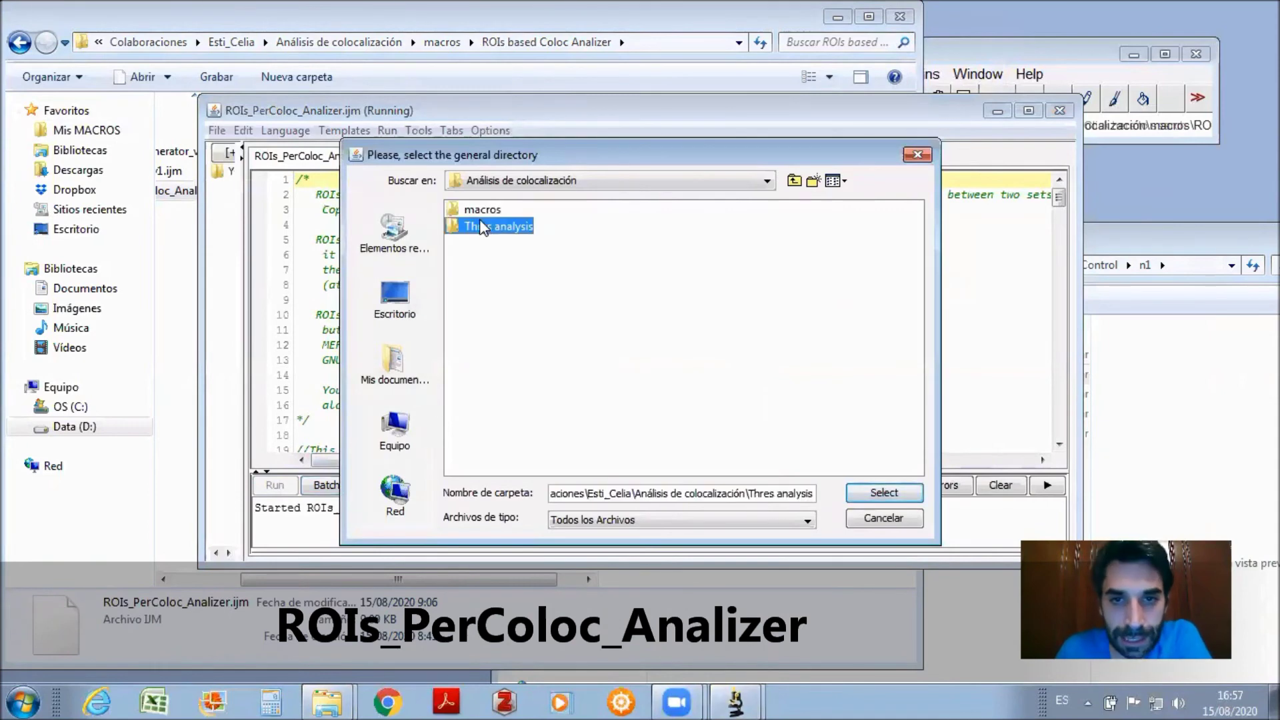
left_click(867, 493)
Set the images folder to Images and the ROIs 1 folder to ROIsMicroglia, naming ROIs 1 Microglia.
left_click(753, 169)
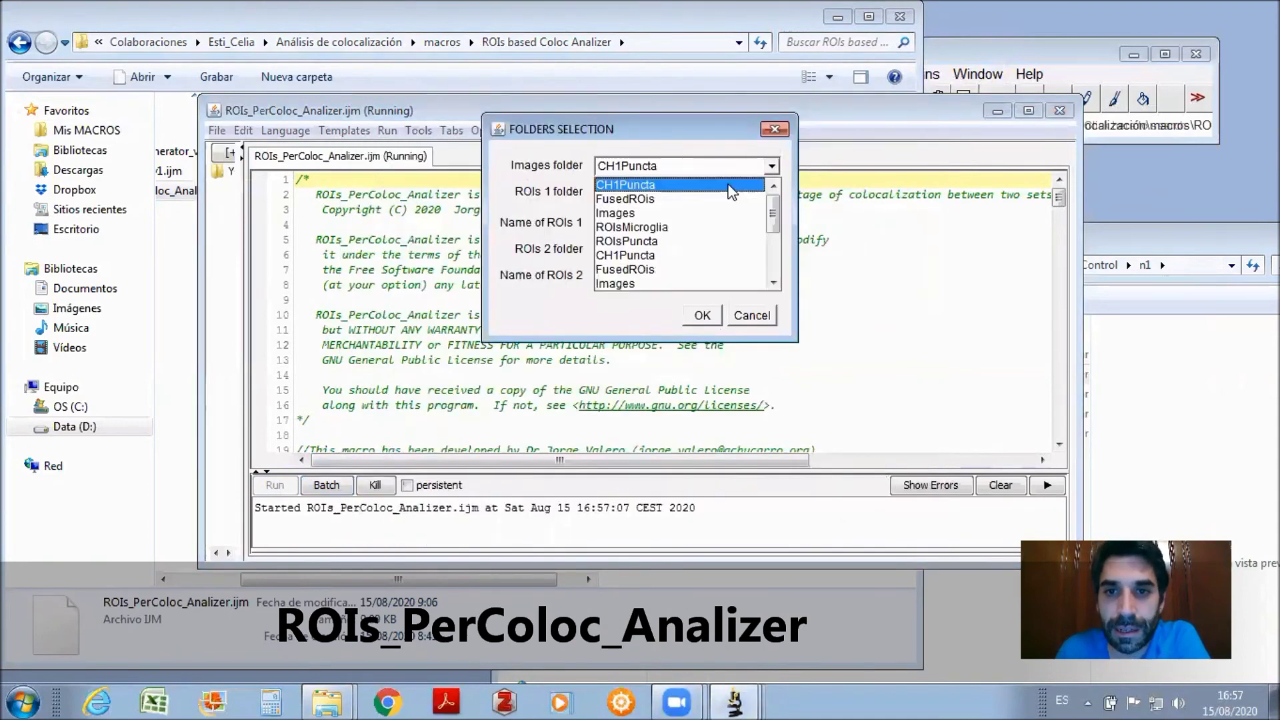
left_click(674, 213)
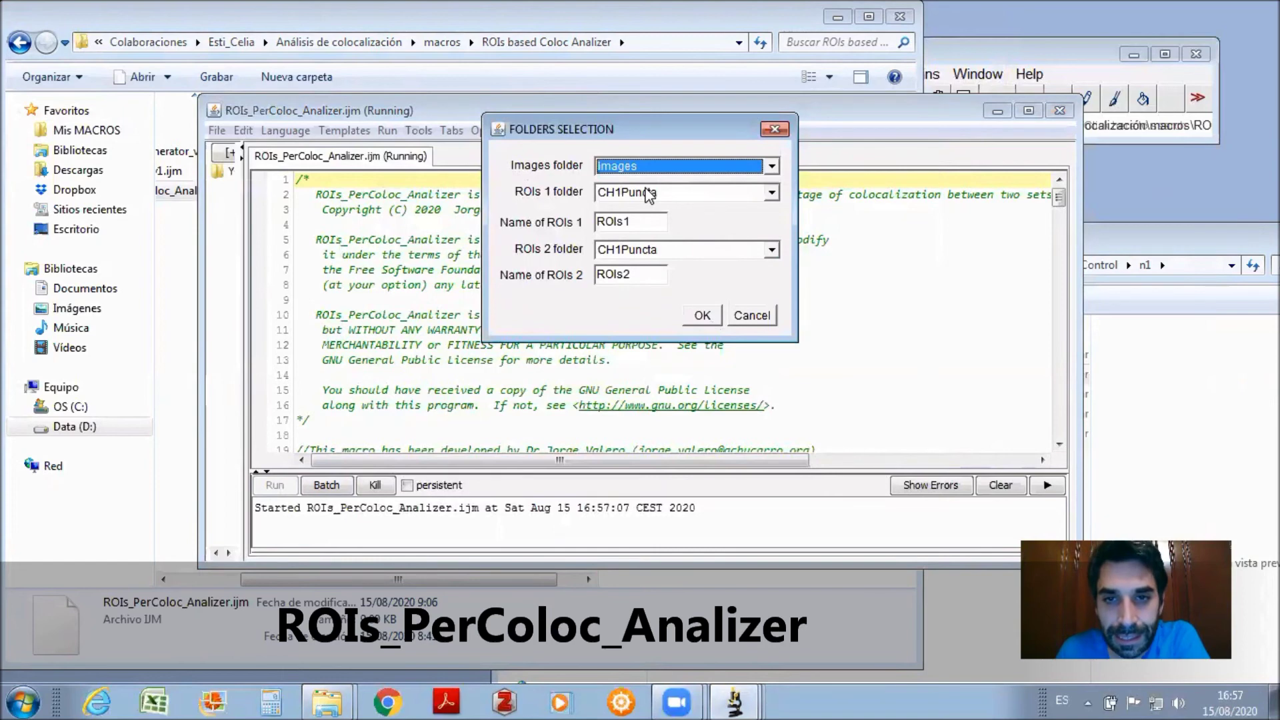
left_click(647, 194)
left_click(650, 252)
double_click(644, 223)
type("Microglia")
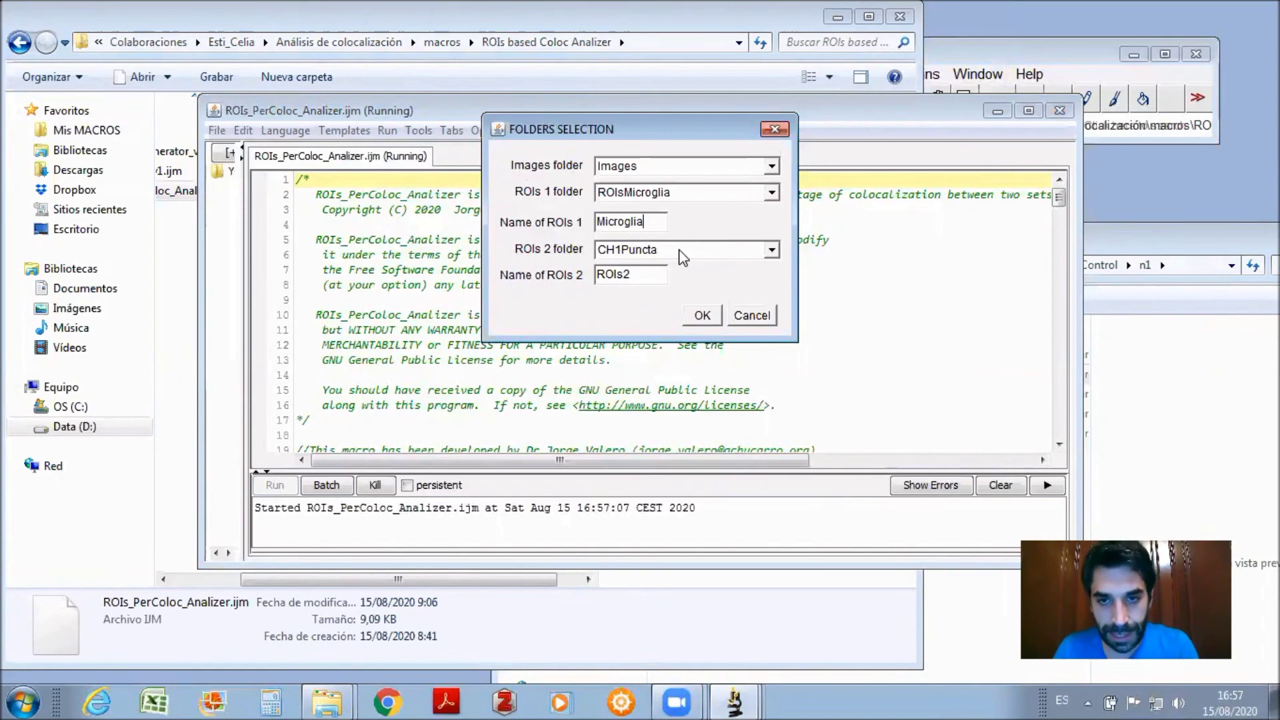
Set the ROIs 2 folder to FusedROis, name ROIs 2 Puncta and start the colocalization analysis.
left_click(684, 252)
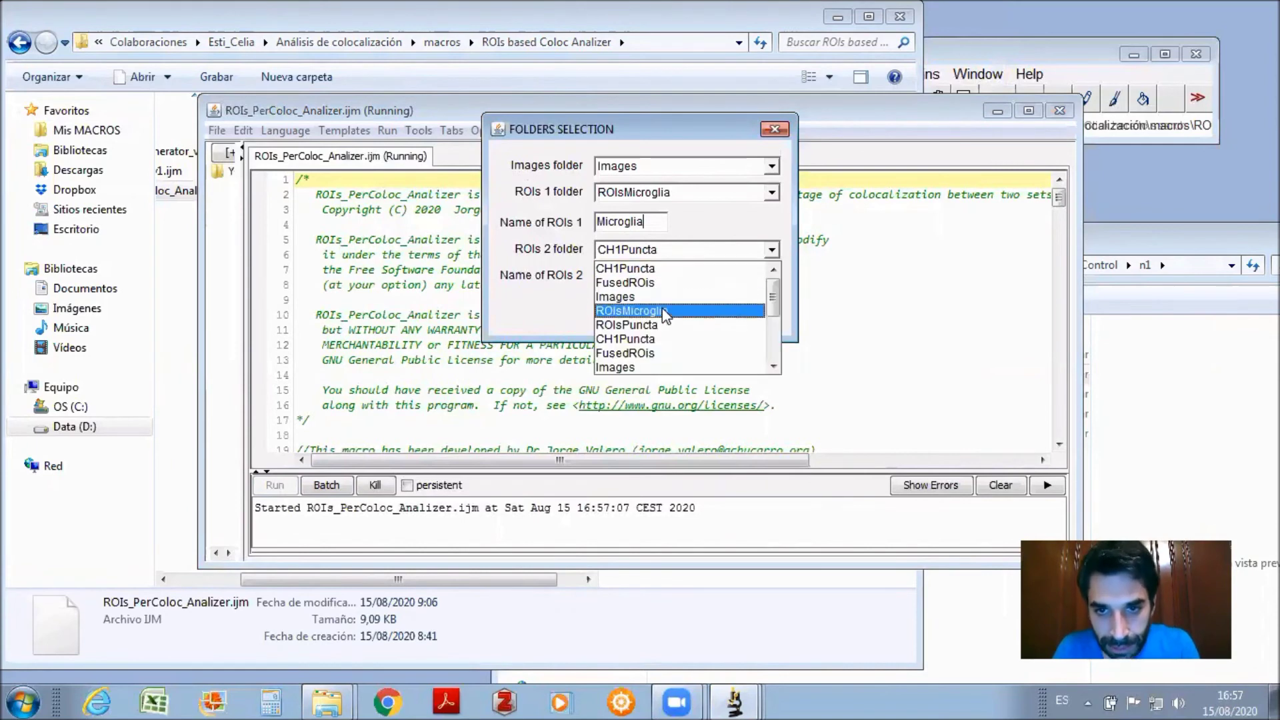
left_click(658, 333)
left_click(656, 276)
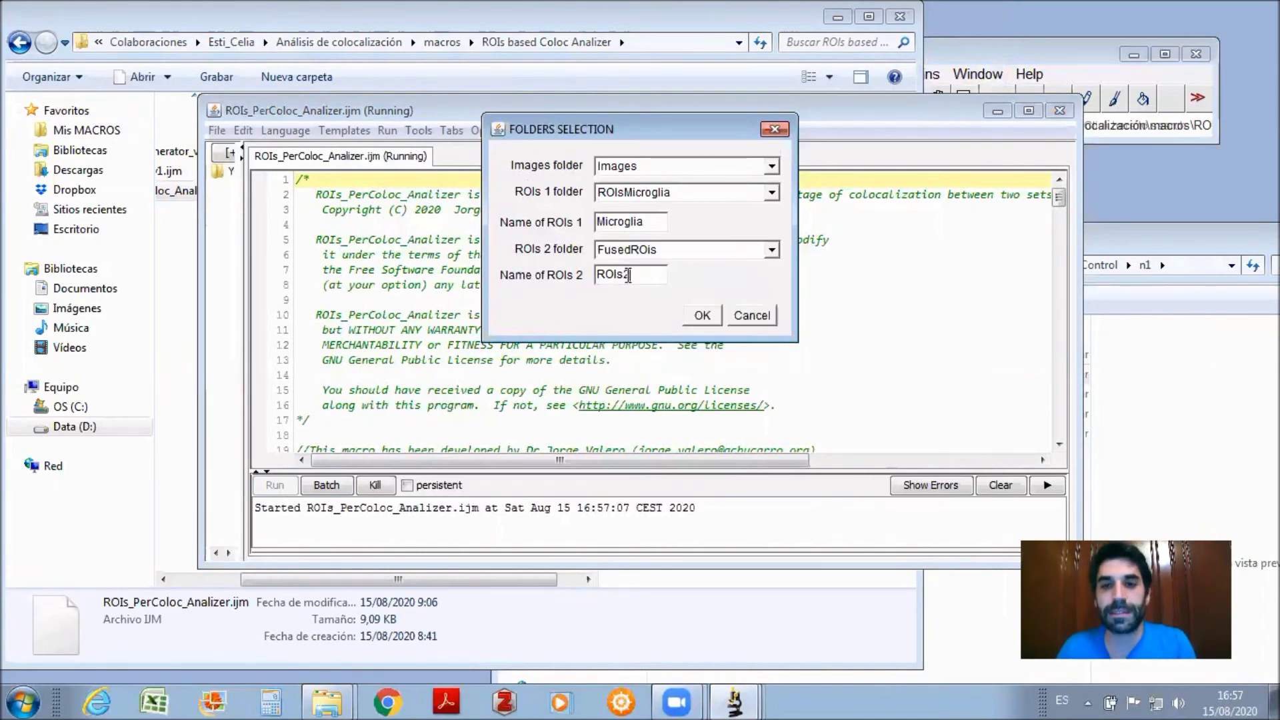
type("PUc")
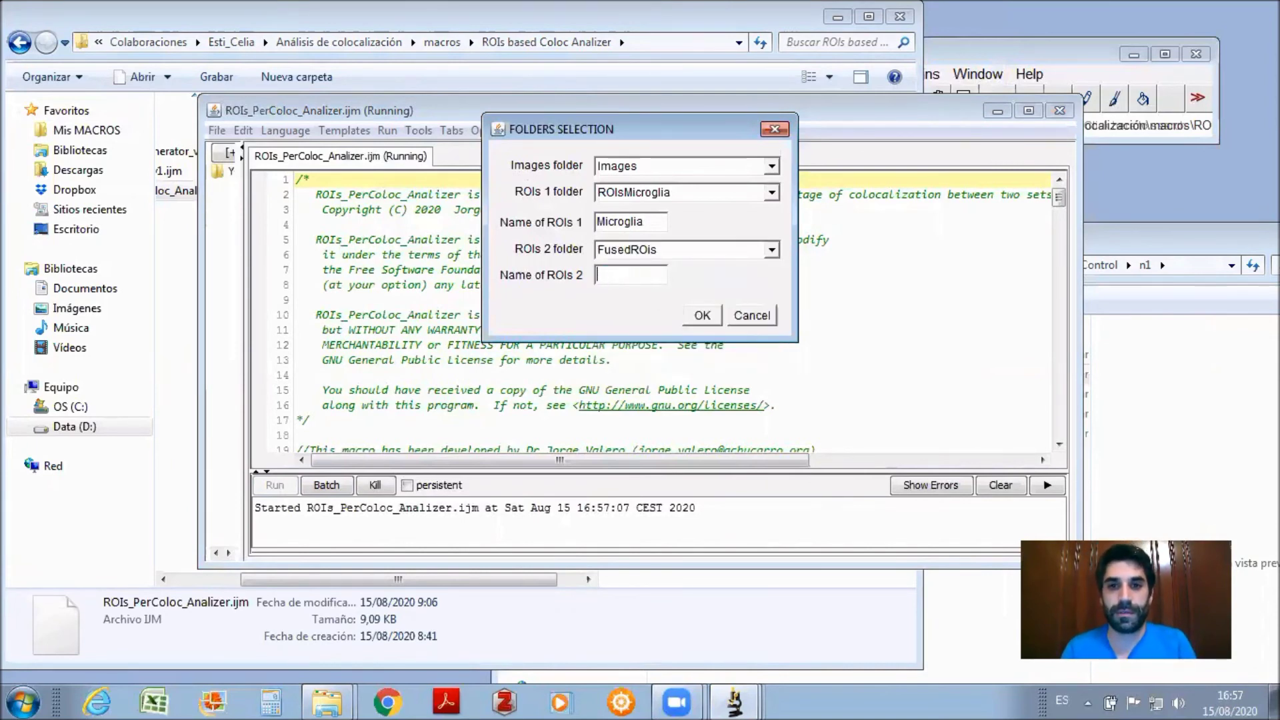
type("cta")
key("Return")
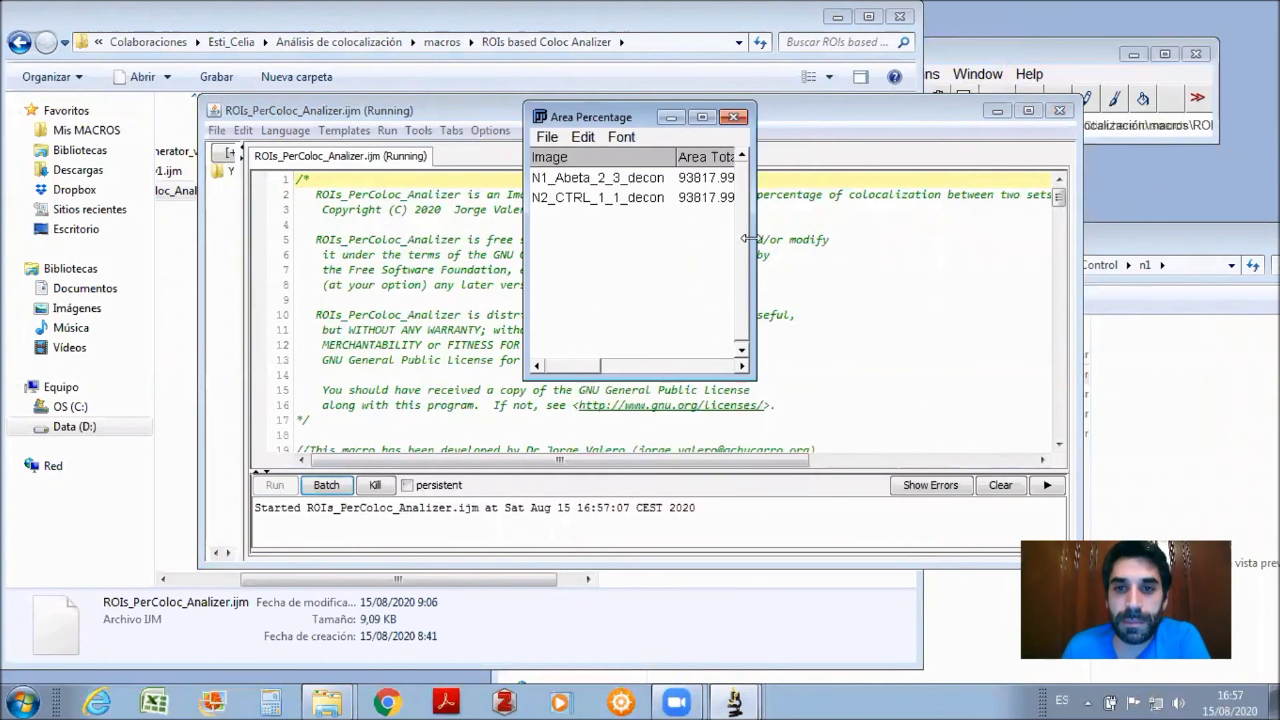
Widen the Area Percentage table and examine its microglia, puncta and colocalization columns for both images.
left_click_drag(750, 238, 829, 238)
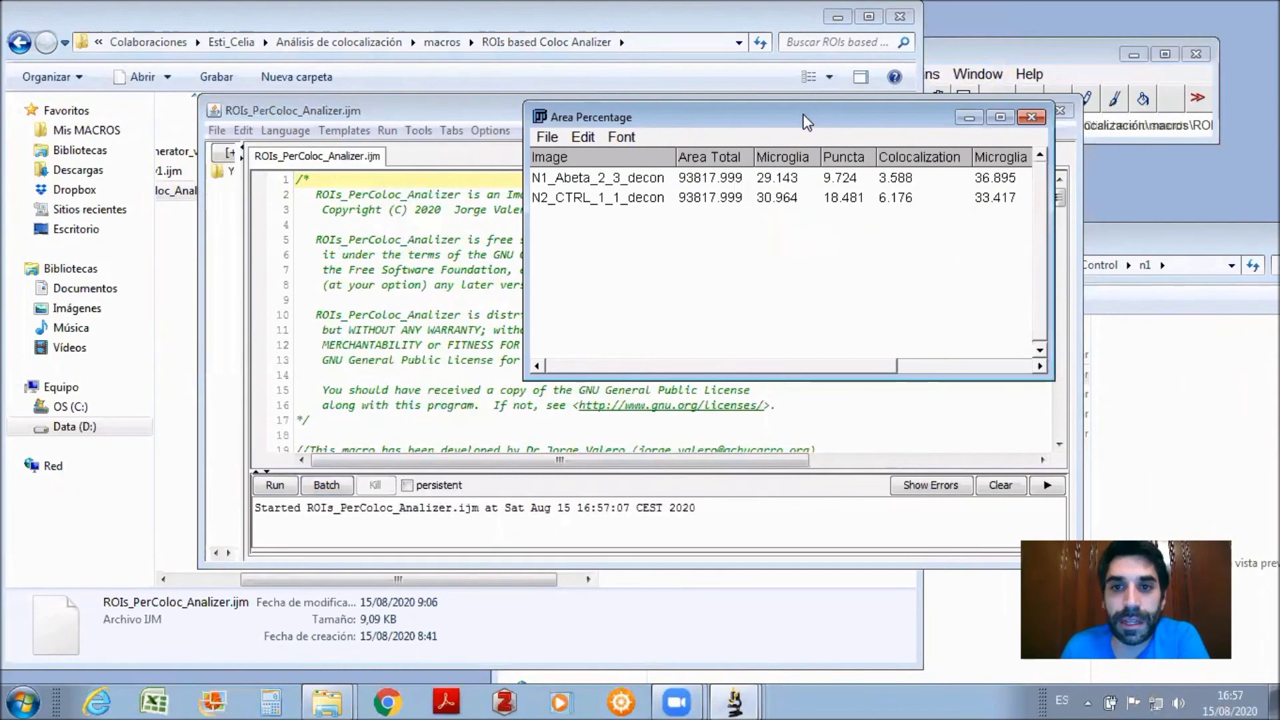
left_click_drag(527, 416, 437, 410)
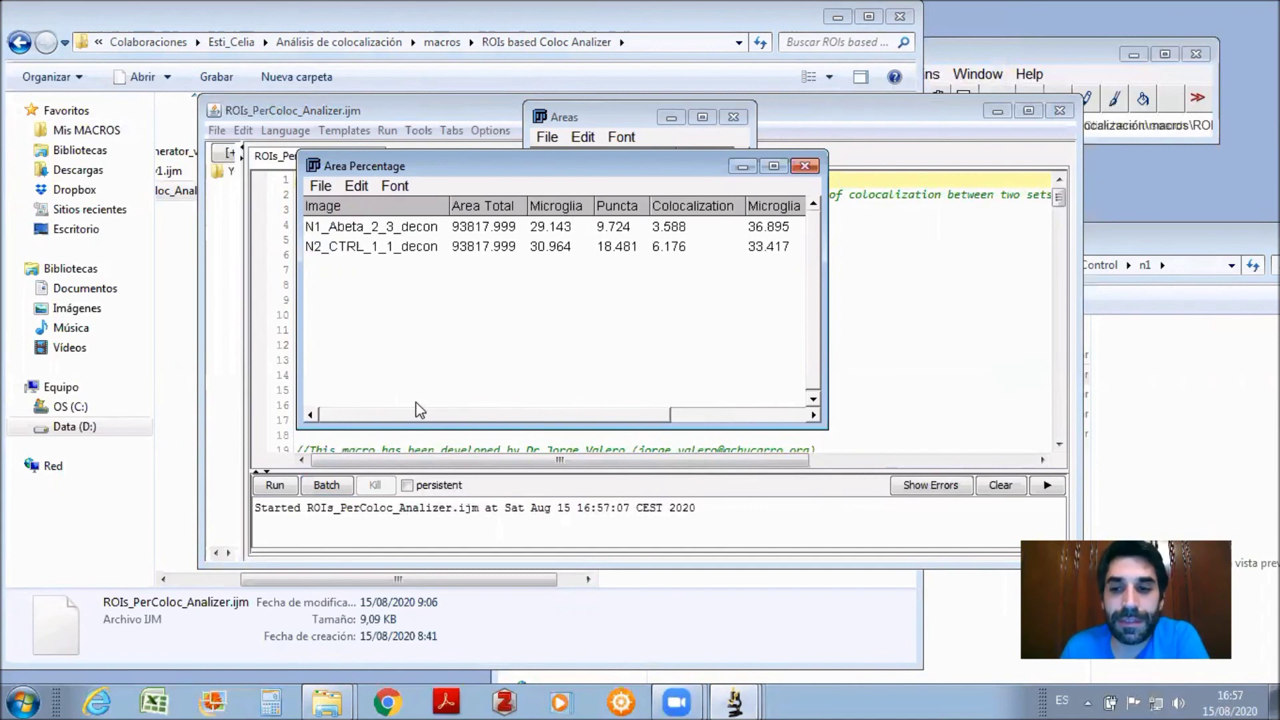
left_click_drag(433, 404, 658, 409)
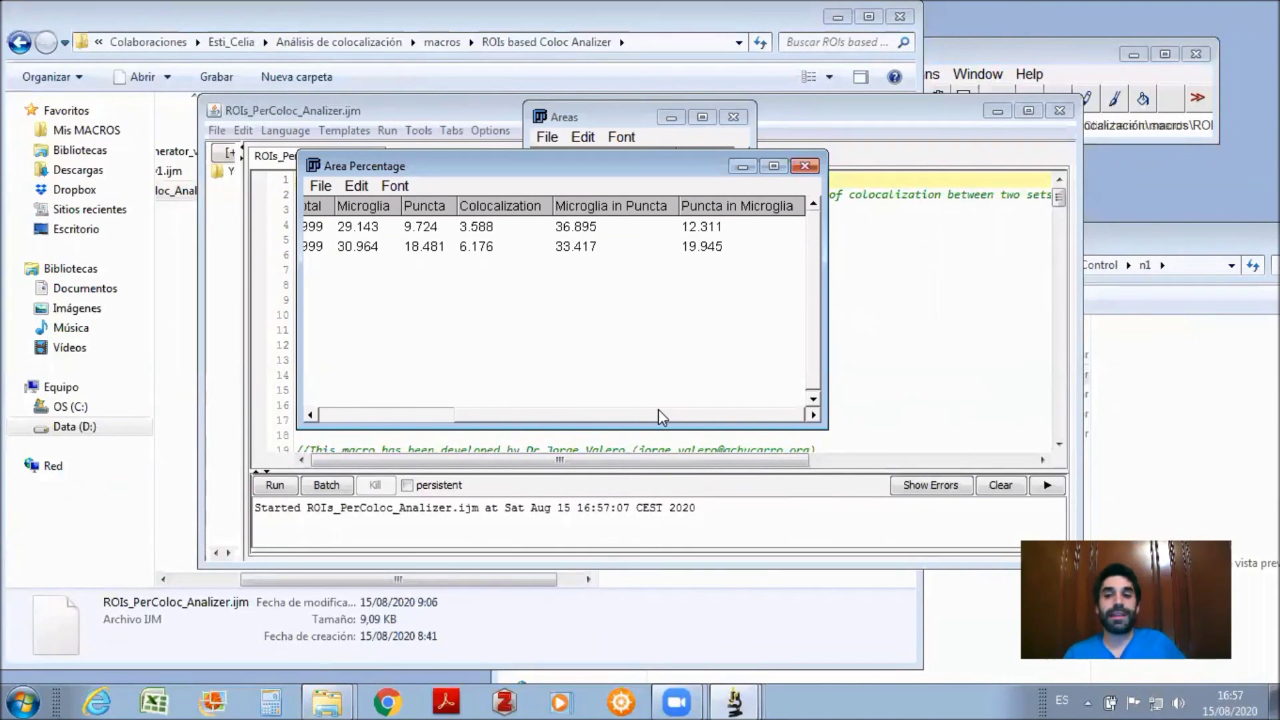
Close the Area Percentage and Areas tables and the ROIs_PerColoc_Analizer macro editor.
left_click(805, 166)
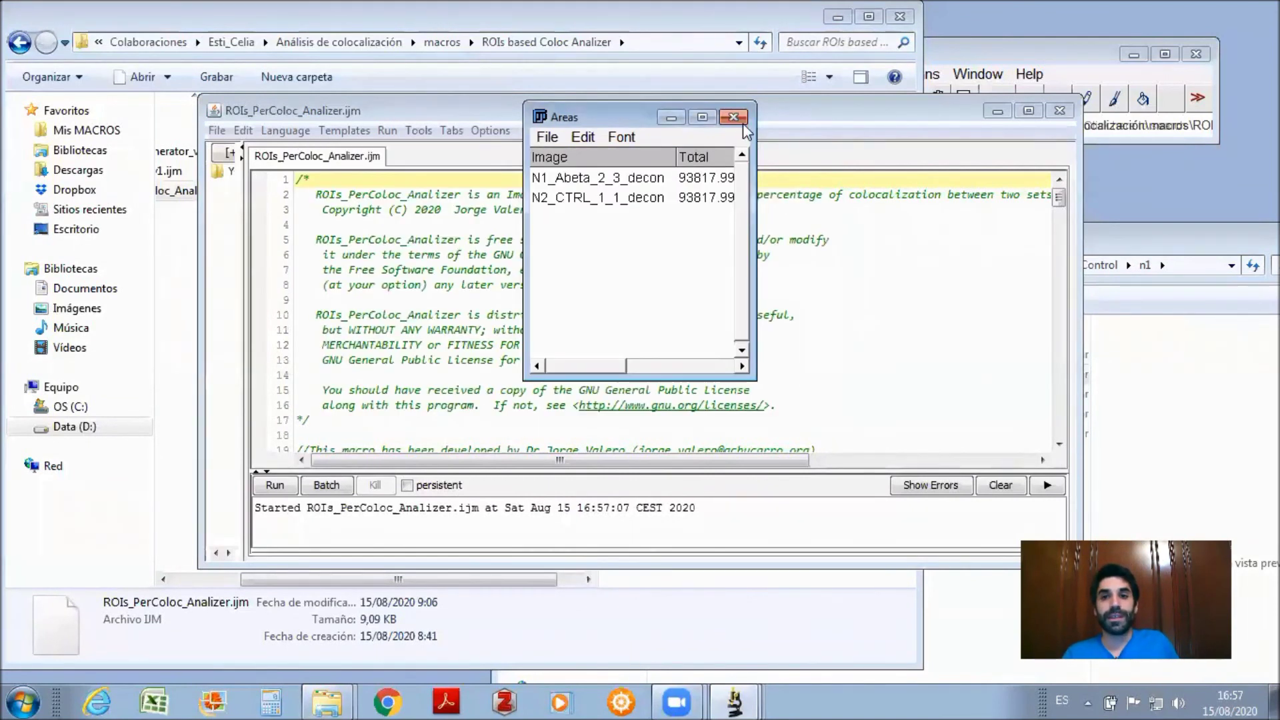
left_click(995, 108)
left_click(1052, 109)
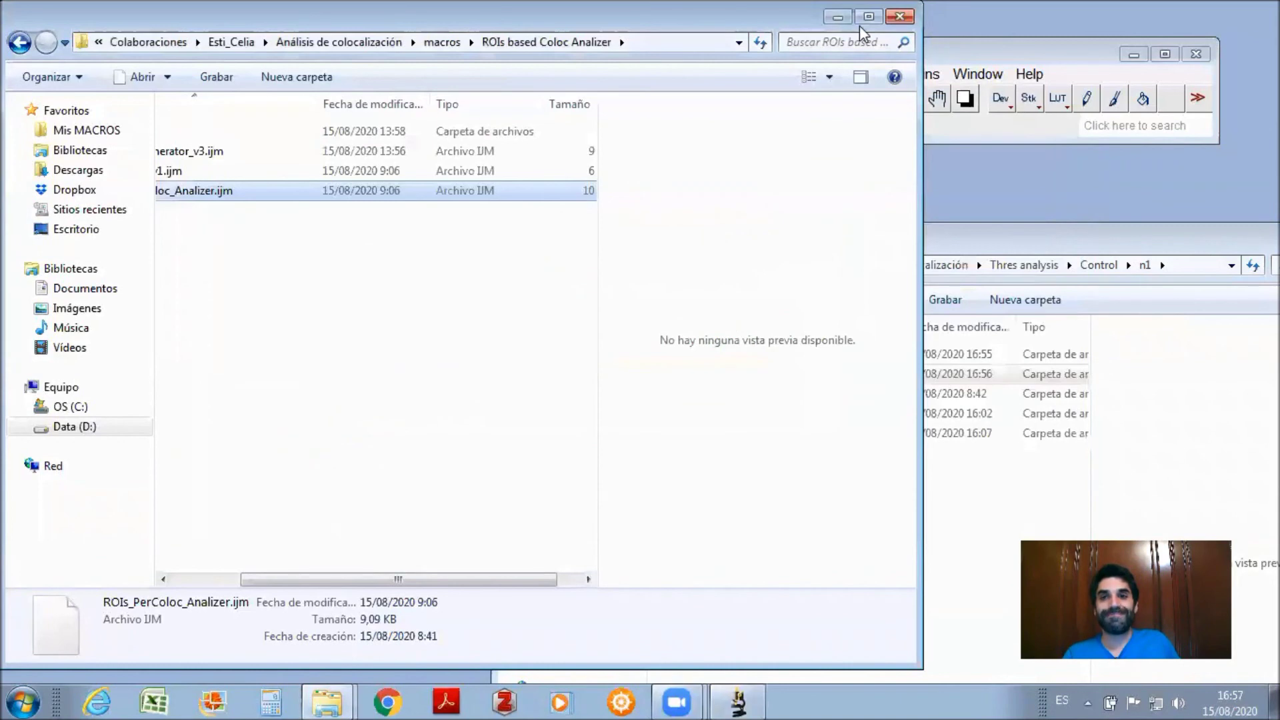